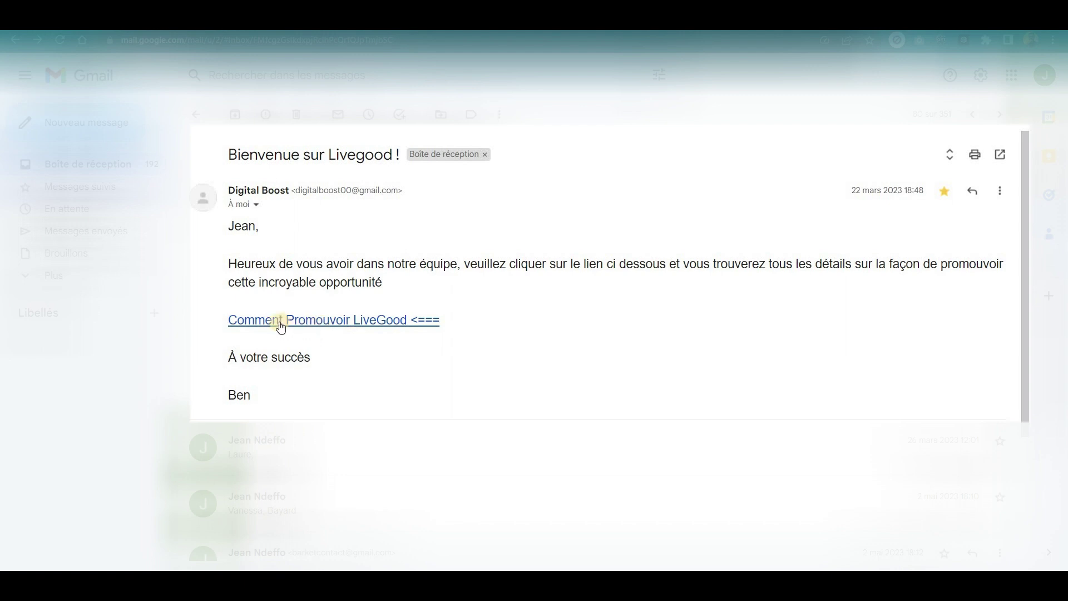
Follow the 'Comment Promouvoir LiveGood <===' link in the Digital Boost welcome email.
click(323, 321)
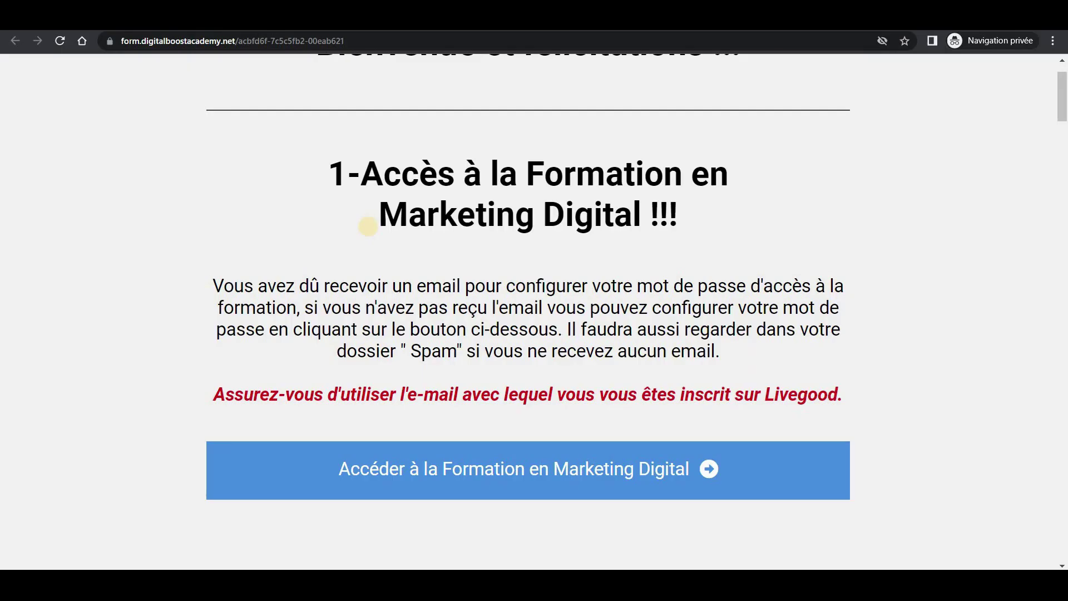
Scroll the Academy page down to step 2, 'Dupliquer mon tunnel de vente en un clic !'.
scroll(696, 286, up, 2)
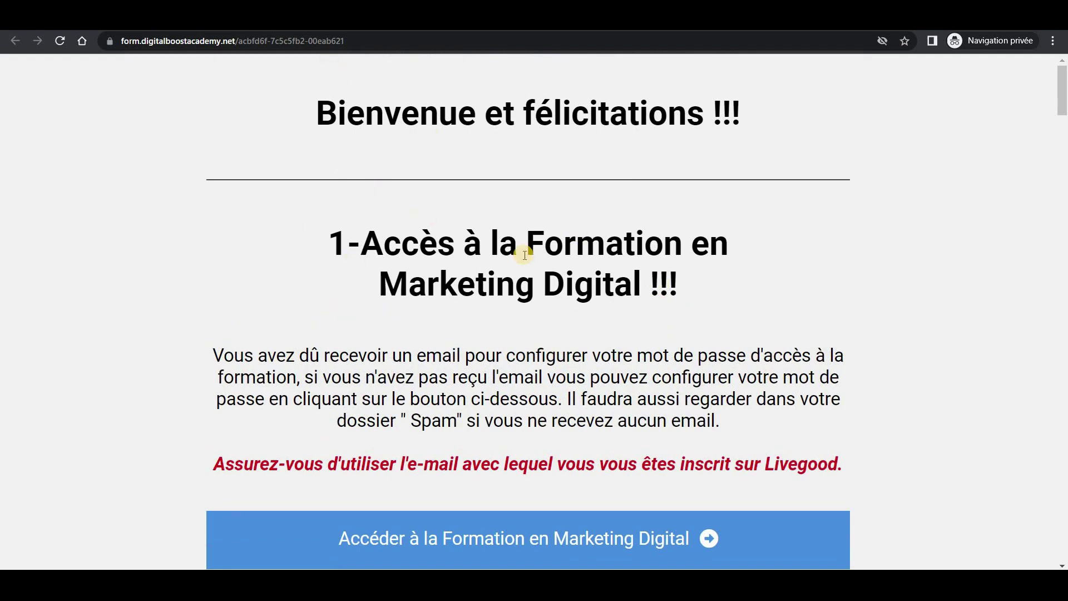
scroll(508, 323, down, 1)
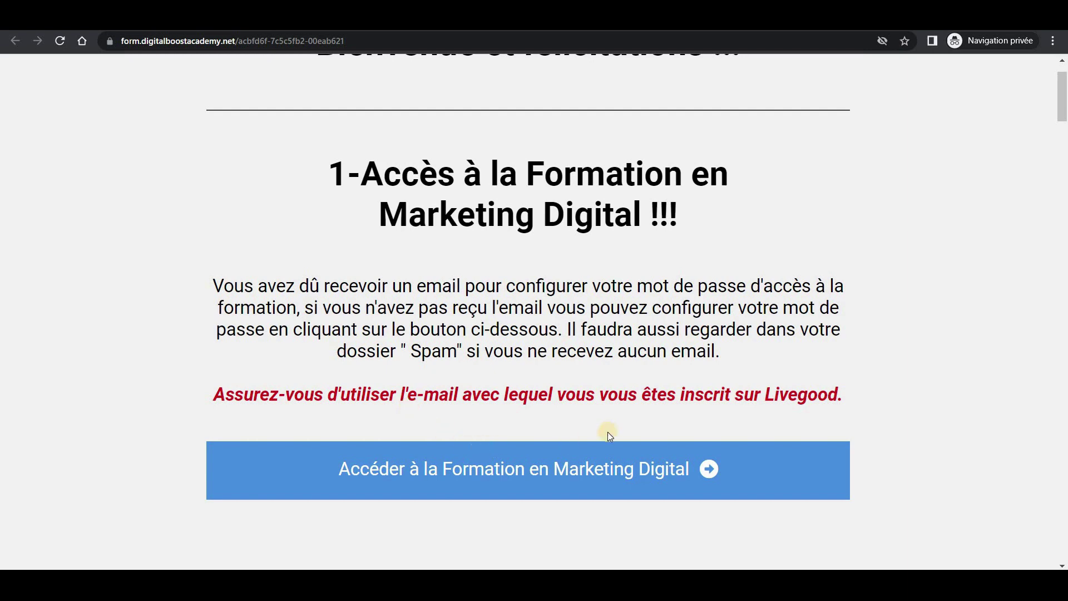
scroll(608, 431, down, 1)
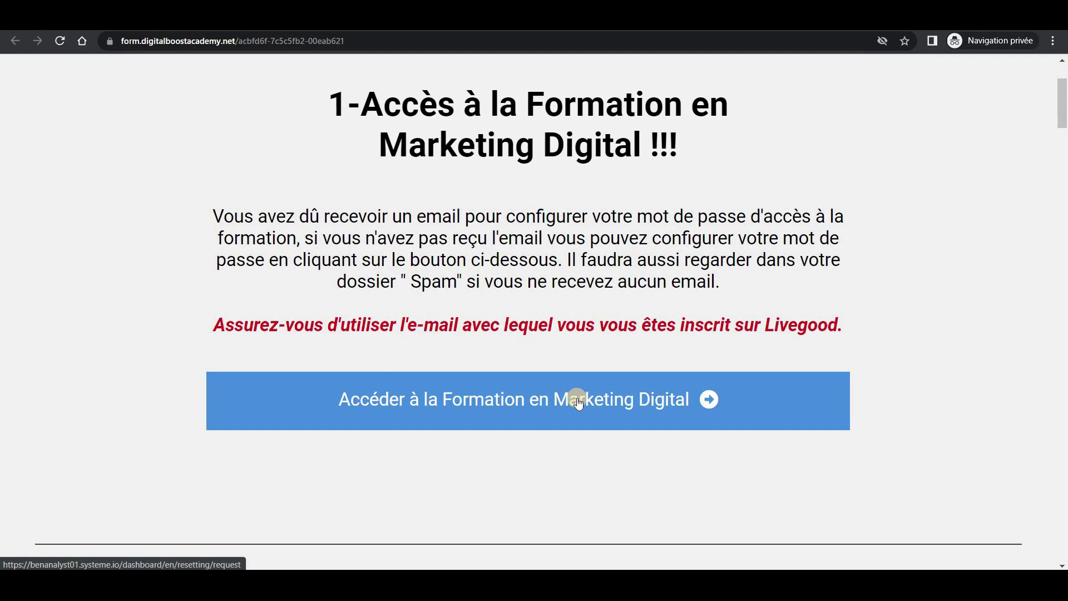
scroll(579, 401, down, 4)
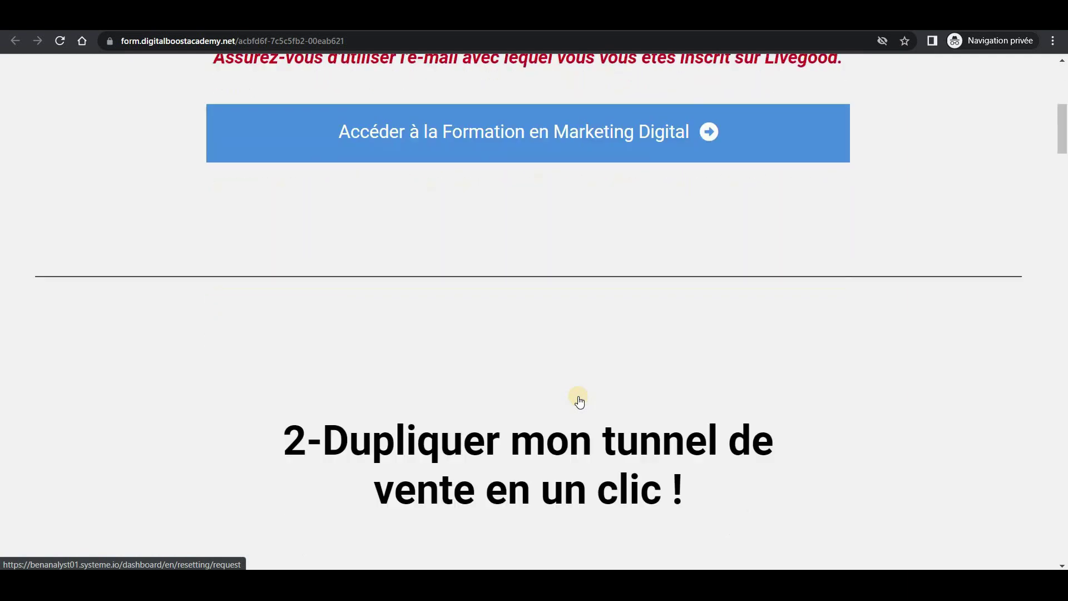
scroll(578, 402, down, 3)
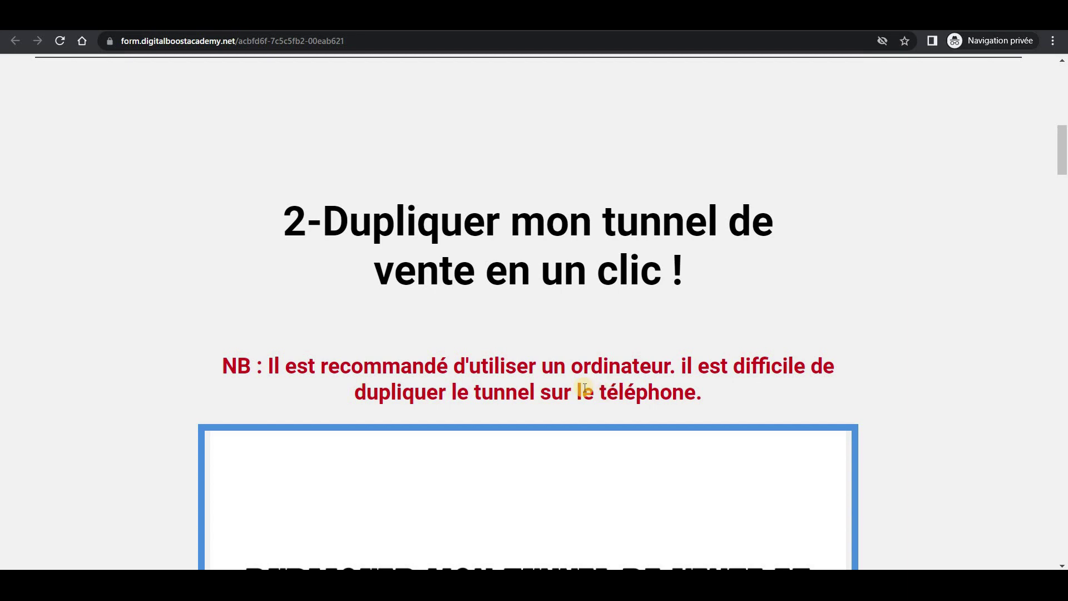
Scroll past the step 2 video to the 'Inscrivez-vous avec Systeme.io' through 'Tester mon Tunnel de vente' buttons.
scroll(553, 300, down, 1)
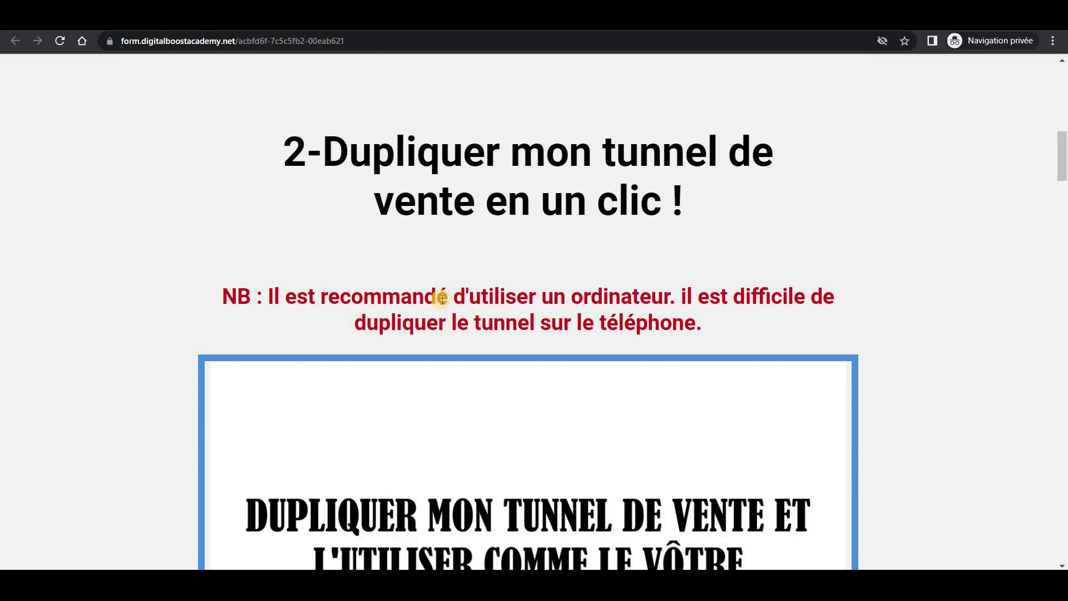
scroll(557, 353, down, 1)
scroll(557, 353, down, 7)
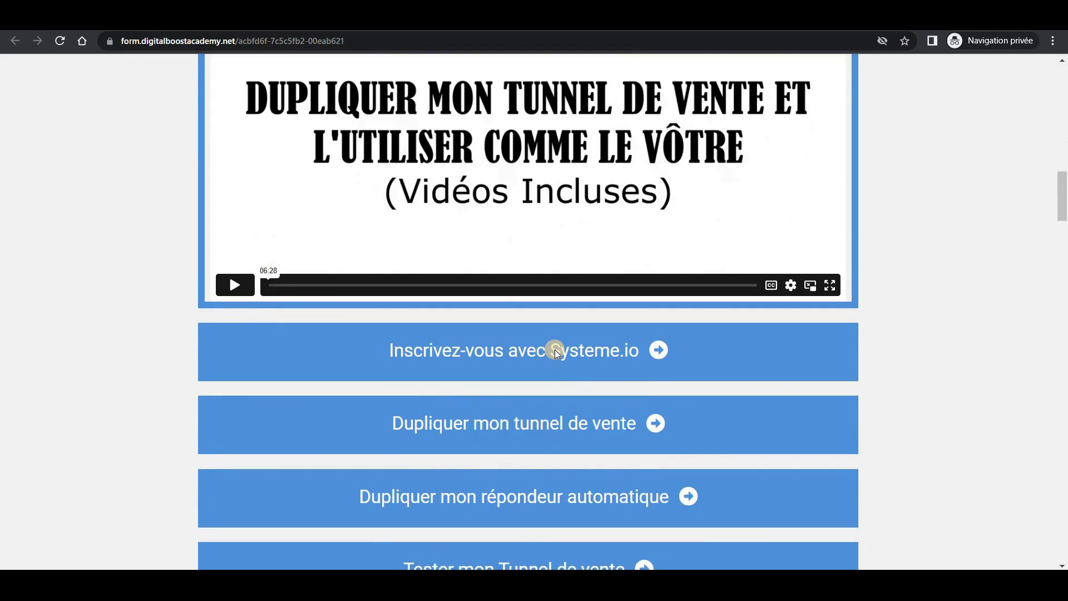
scroll(555, 350, up, 1)
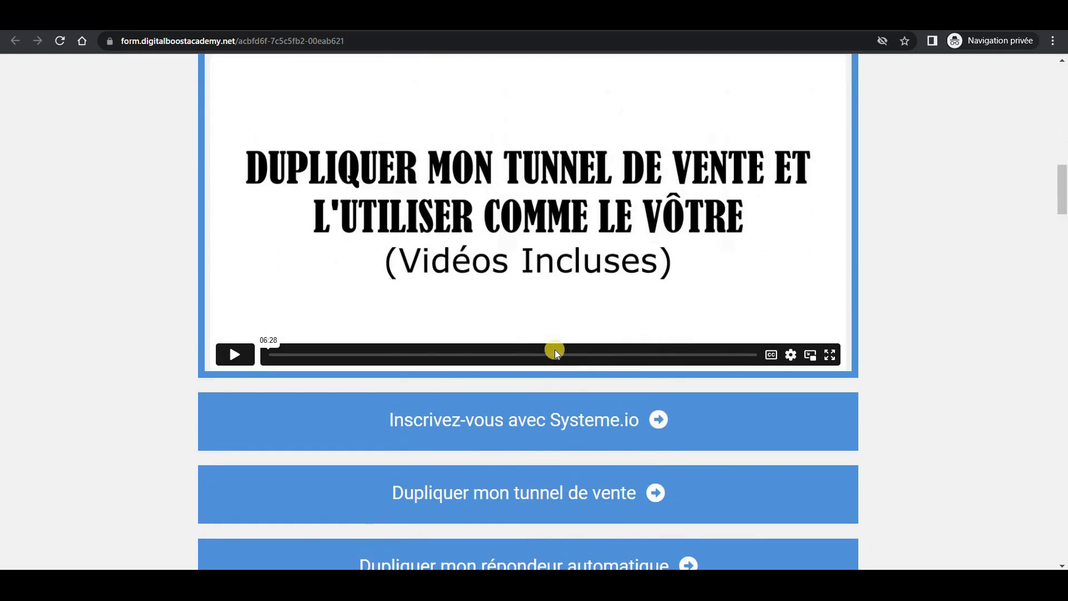
scroll(556, 350, up, 2)
scroll(553, 363, down, 3)
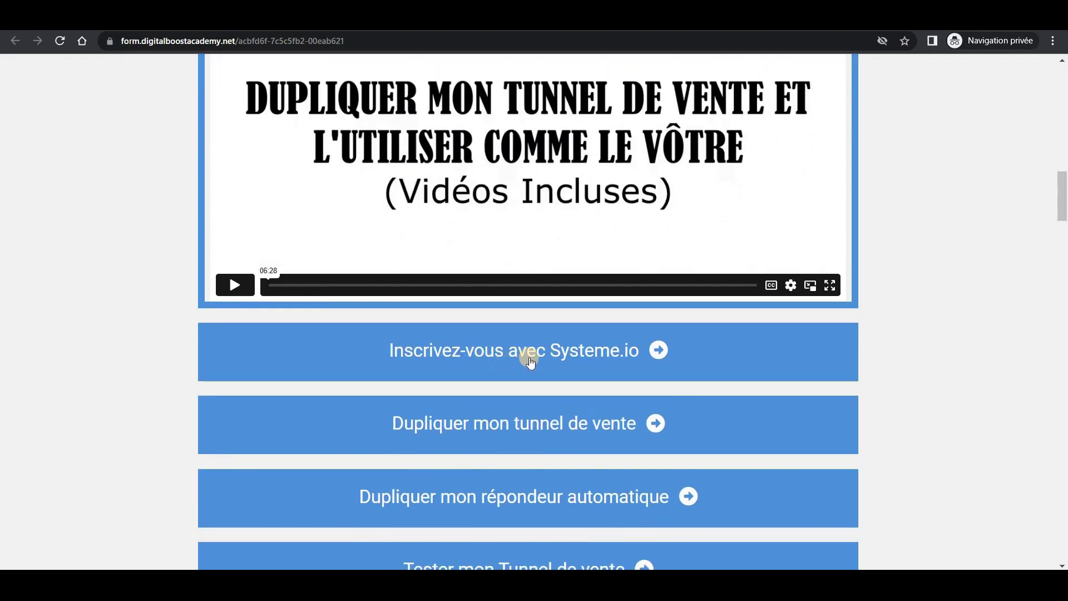
scroll(530, 363, down, 1)
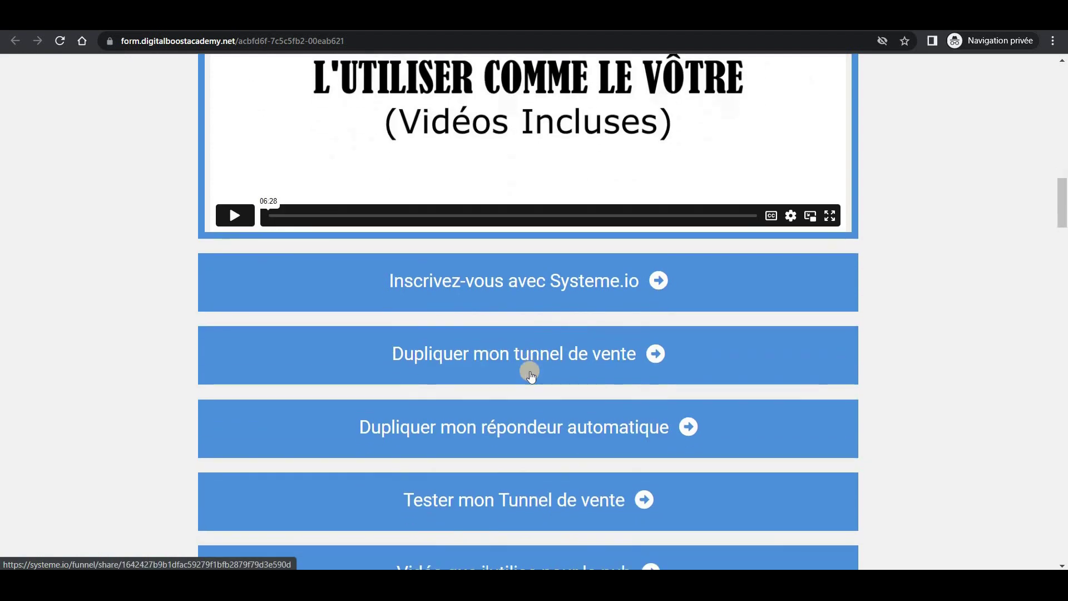
scroll(532, 362, down, 2)
scroll(529, 239, up, 1)
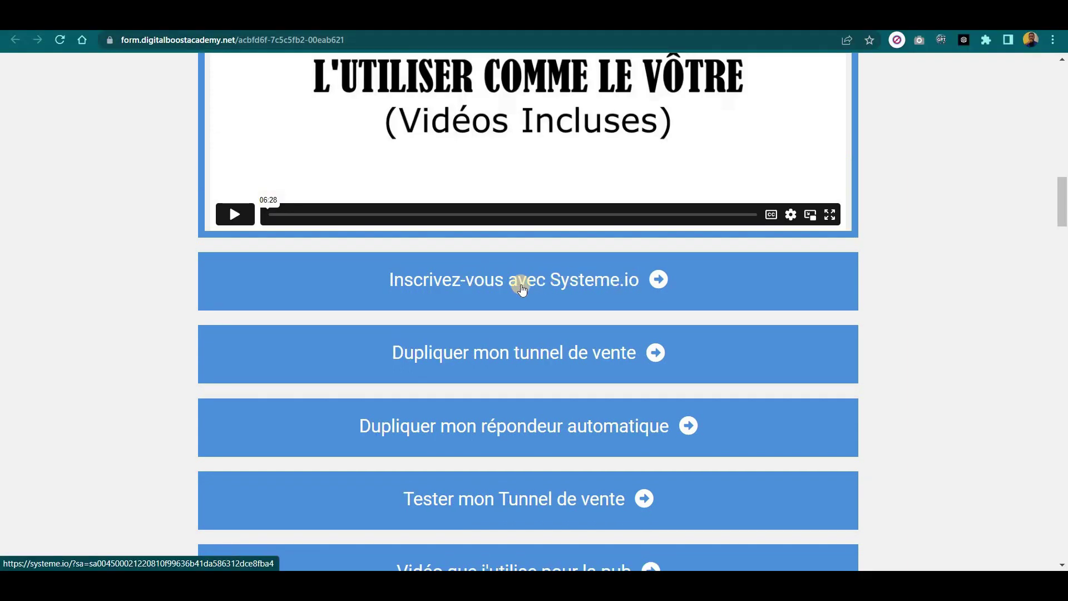
Create a free Systeme.io account via 'Inscrivez-vous avec Systeme.io' using a saved autofill email address.
click(572, 283)
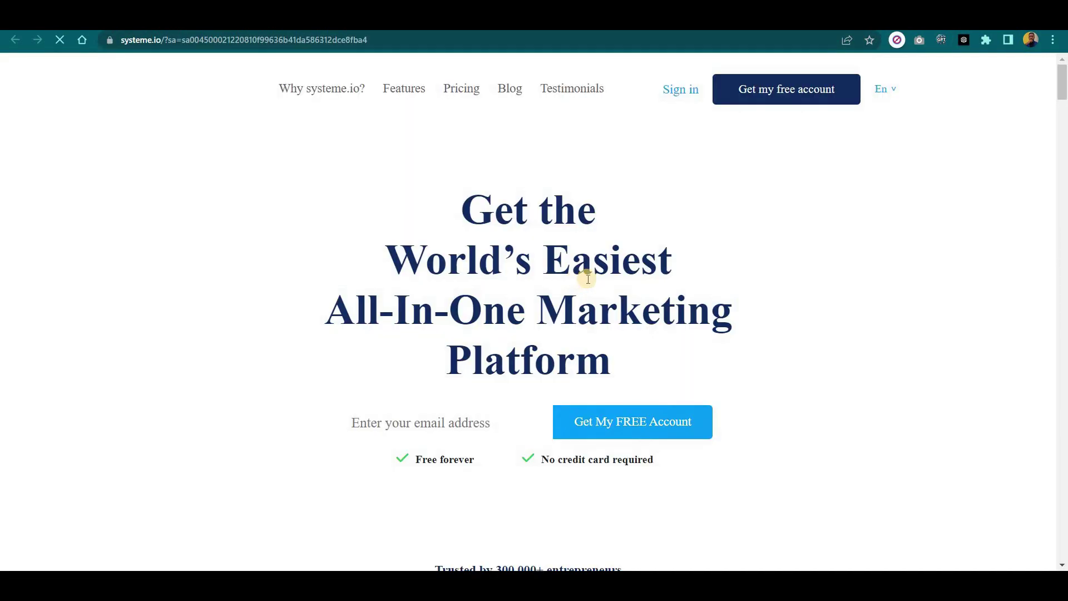
click(409, 424)
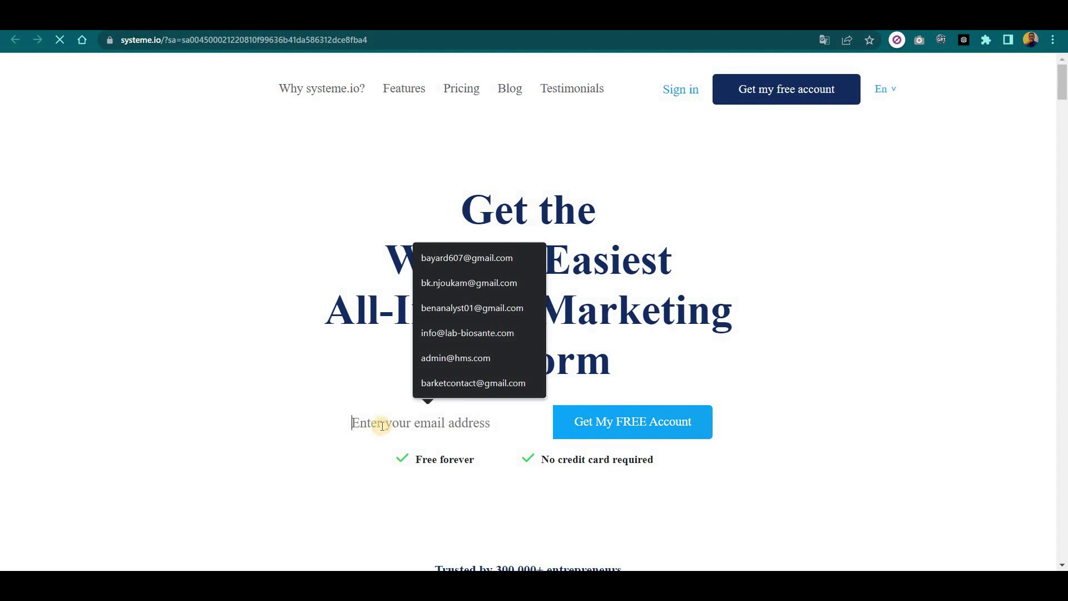
text(bo)
key(Return)
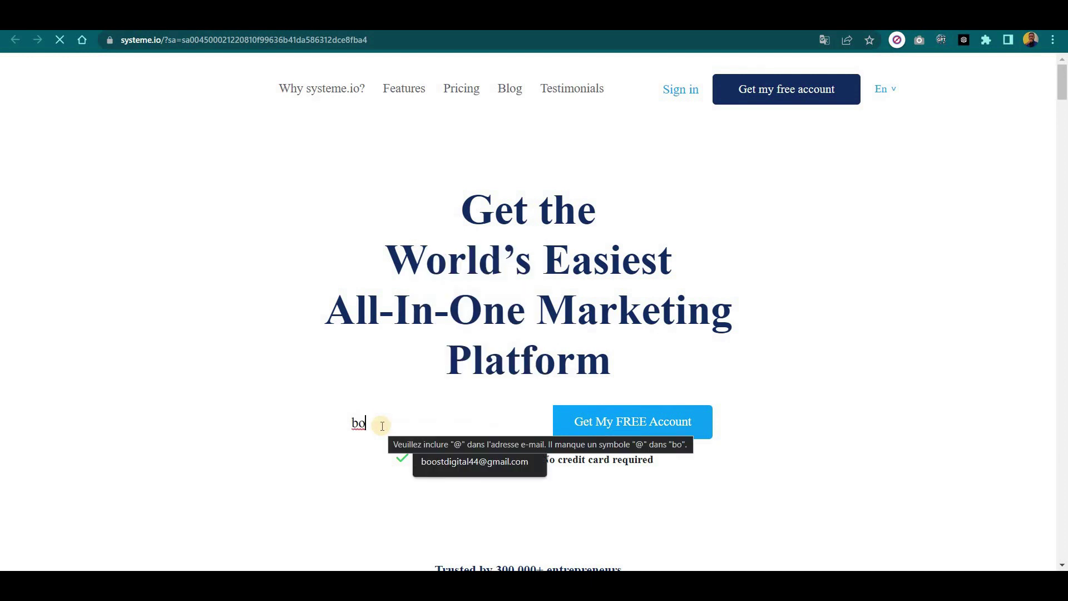
click(472, 465)
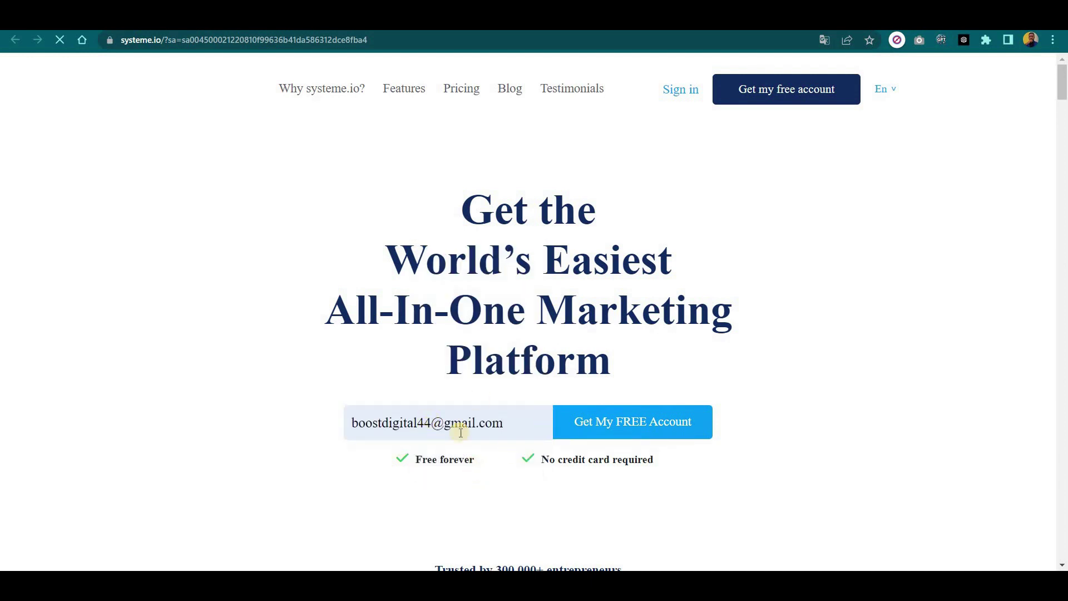
click(585, 424)
click(607, 417)
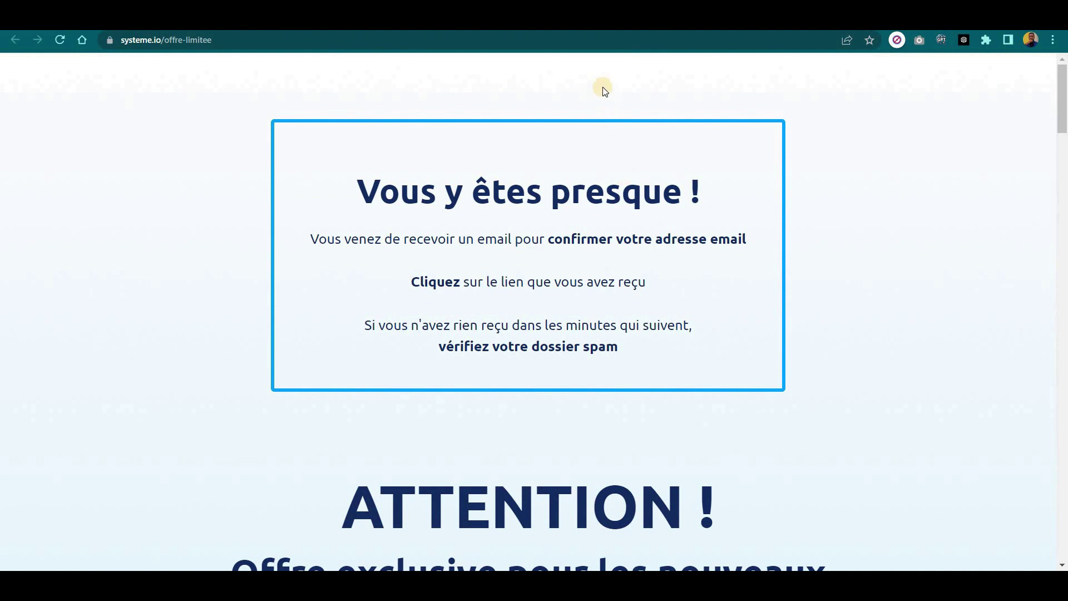
Open Systeme.io's 'Confirmez votre adresse email' message in Gmail and follow its confirmation link.
key(ctrl+Tab)
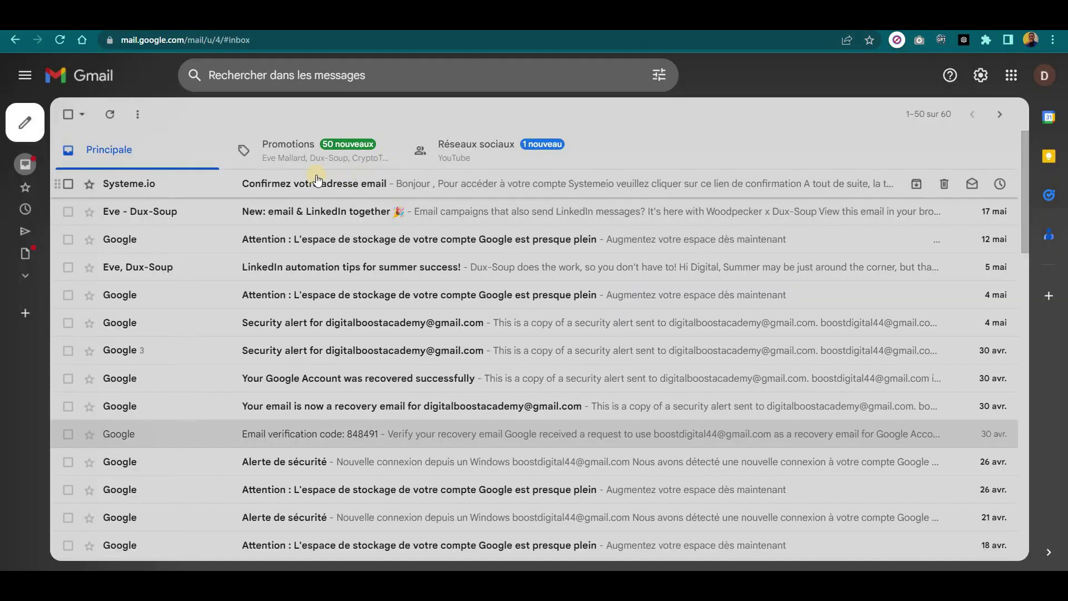
click(302, 189)
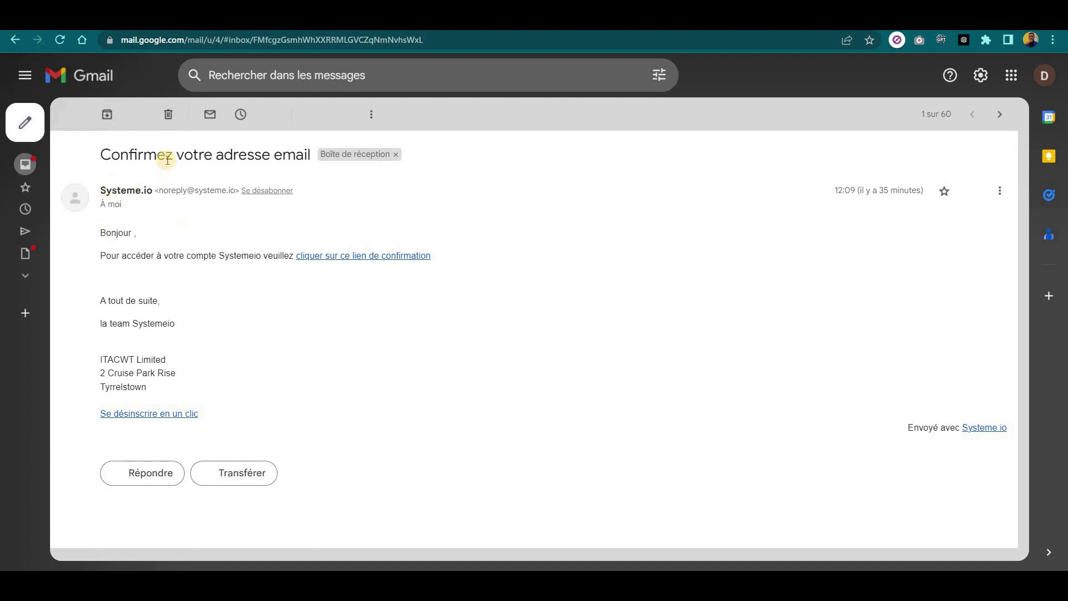
click(372, 257)
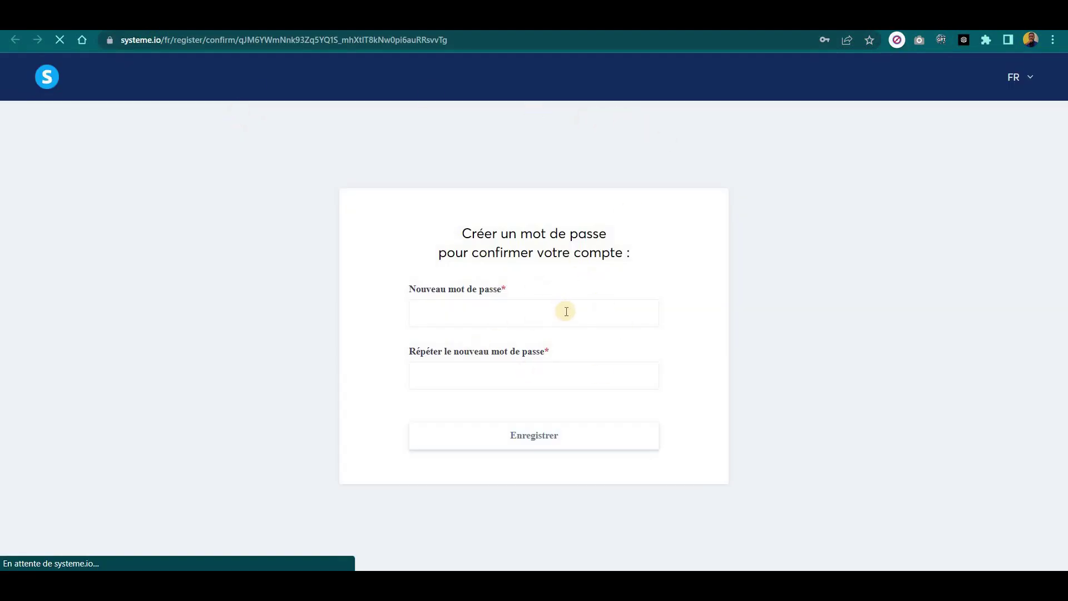
Enter the new password in both password fields, save it, and update Chrome's stored password.
click(481, 310)
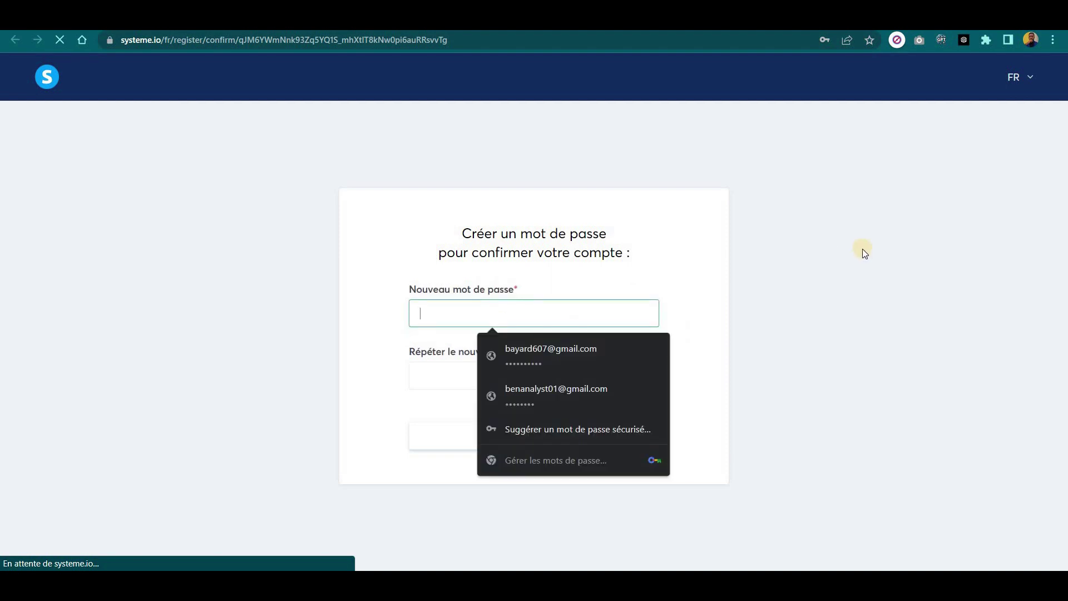
text(•)
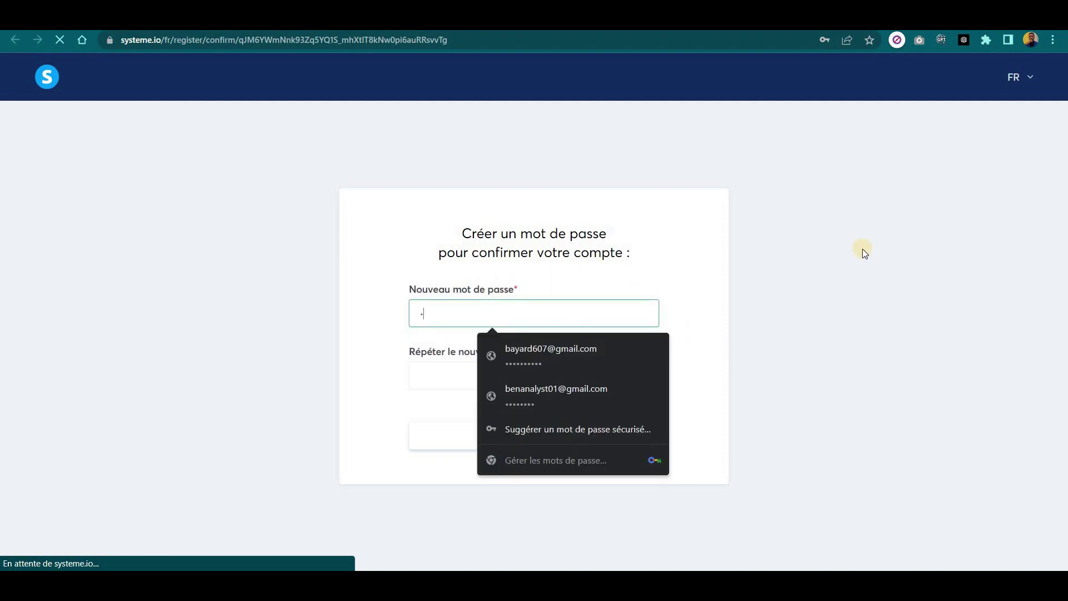
text(••••••••••••••)
key(Tab)
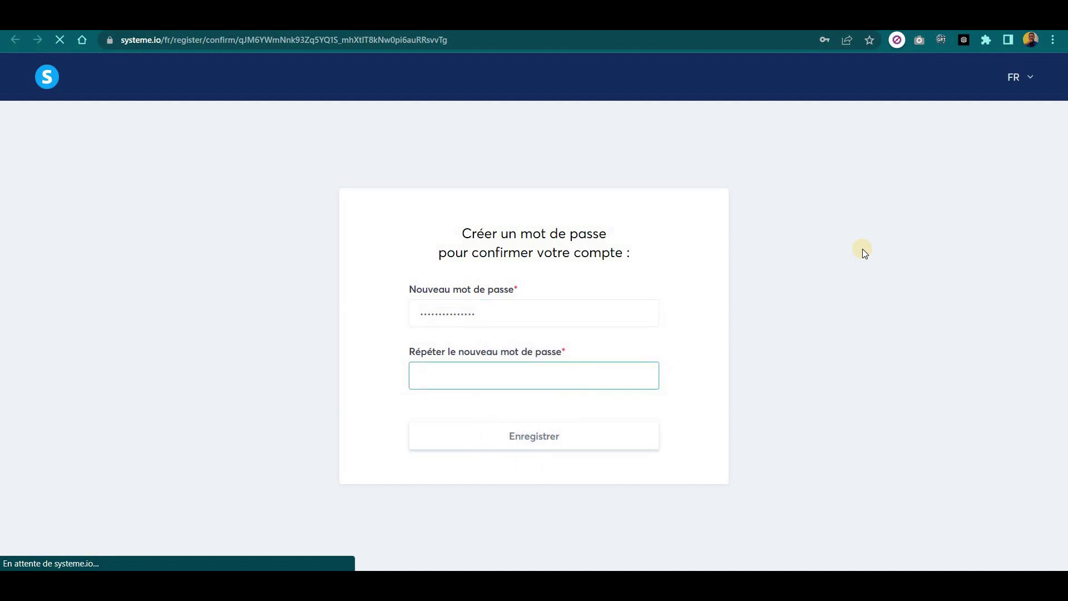
text(•••)
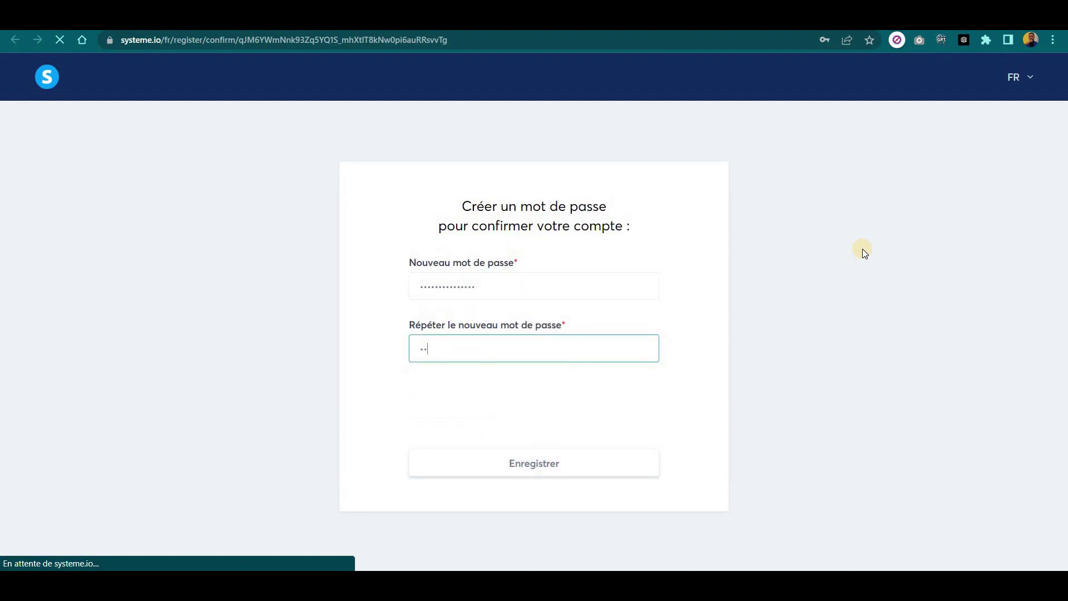
text(•••••••••)
click(532, 464)
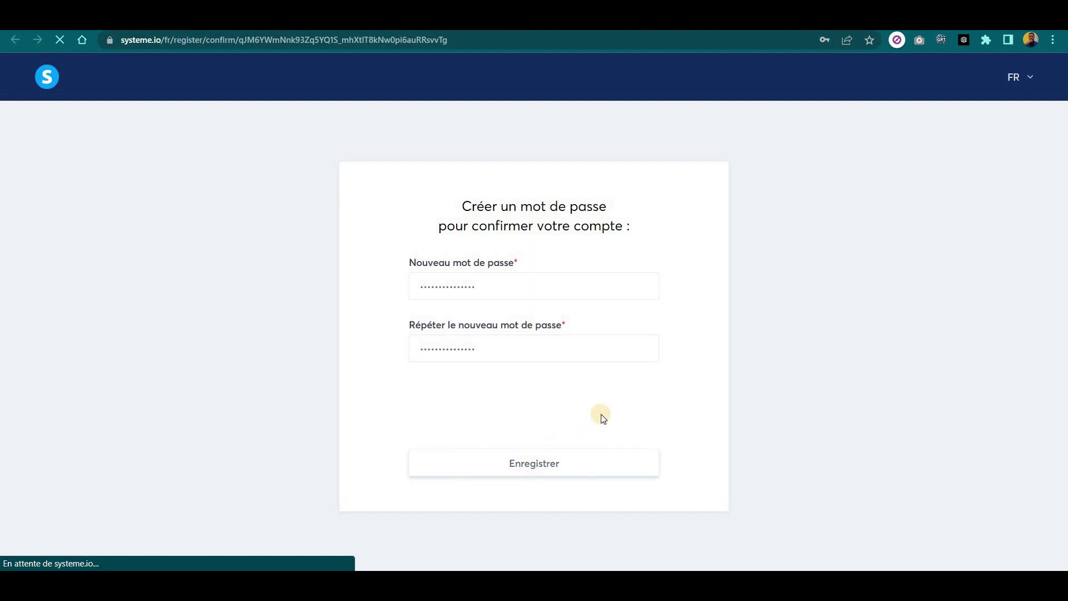
click(746, 238)
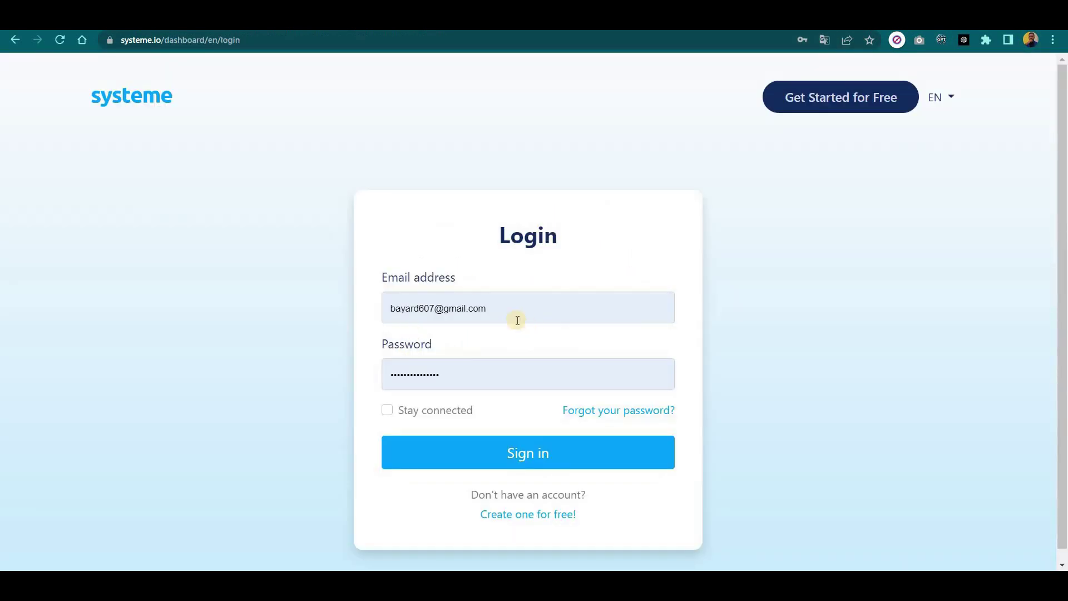
Replace the username in the prefilled login email with the new account's, then sign in.
click(516, 312)
triple_click(467, 308)
click(439, 309)
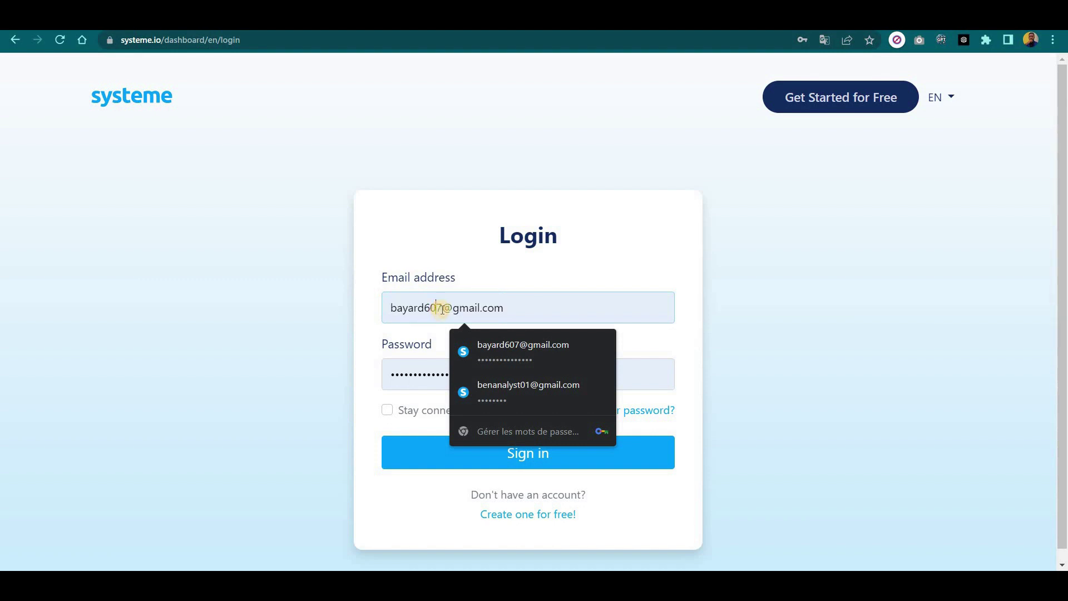
double_click(442, 309)
click(442, 310)
key(BackSpace)
key(BackSpace)
key(BackSpace)
key(BackSpace)
key(BackSpace)
key(BackSpace)
key(BackSpace)
key(BackSpace)
key(BackSpace)
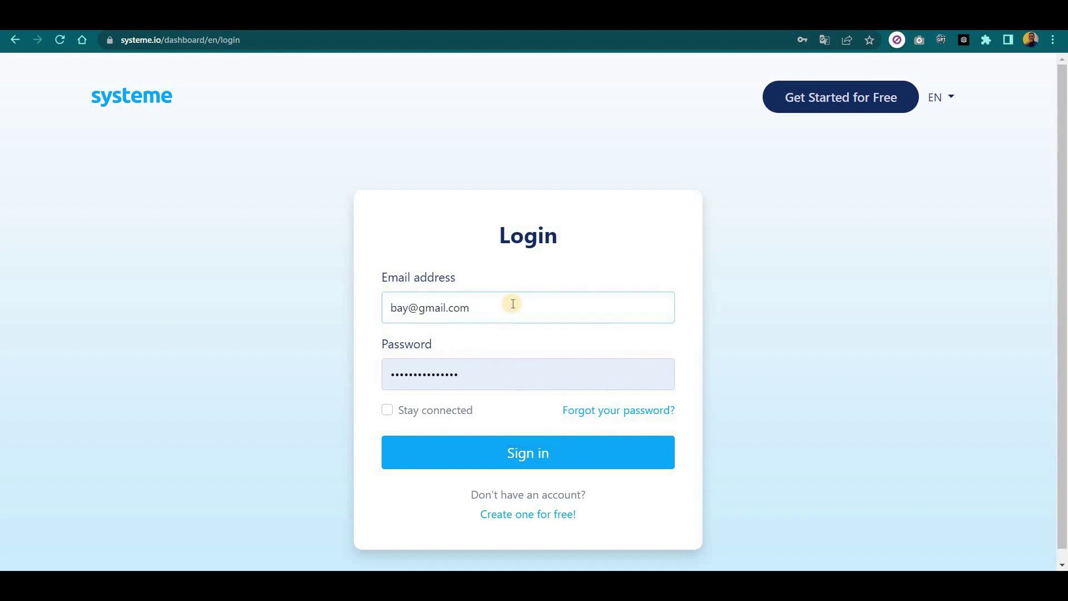
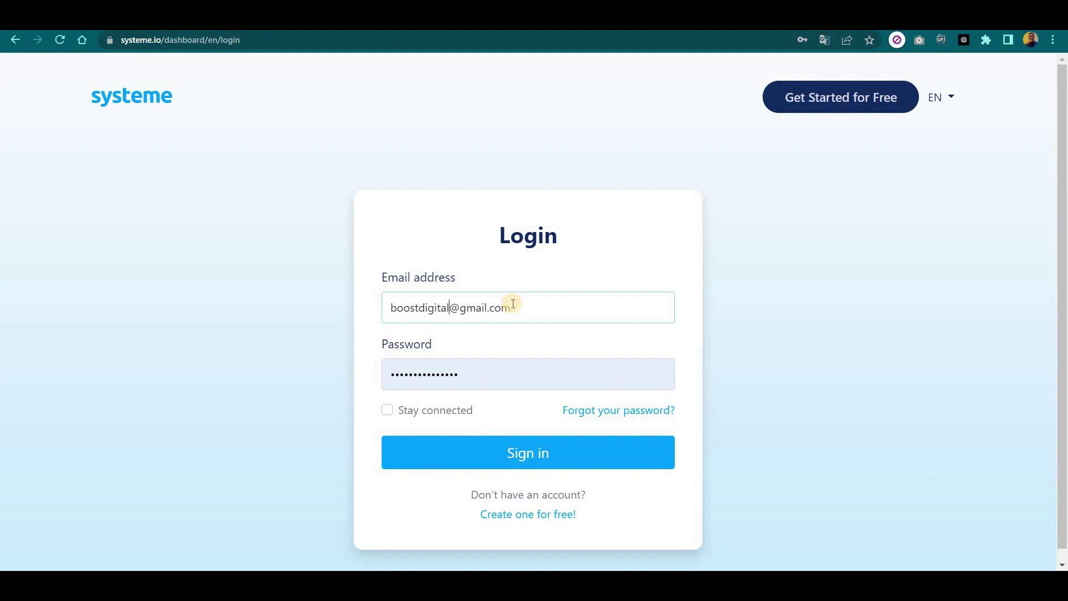
click(525, 453)
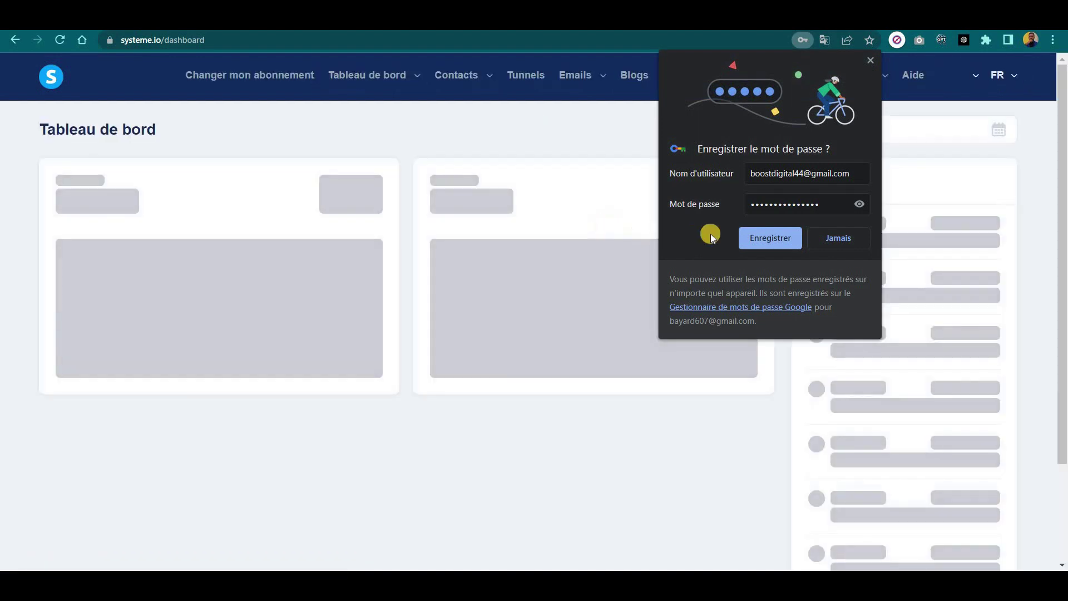
Save the login in Chrome, dismiss the payment notice, and return to 'Dupliquer mon tunnel de vente' on the Academy page.
click(779, 238)
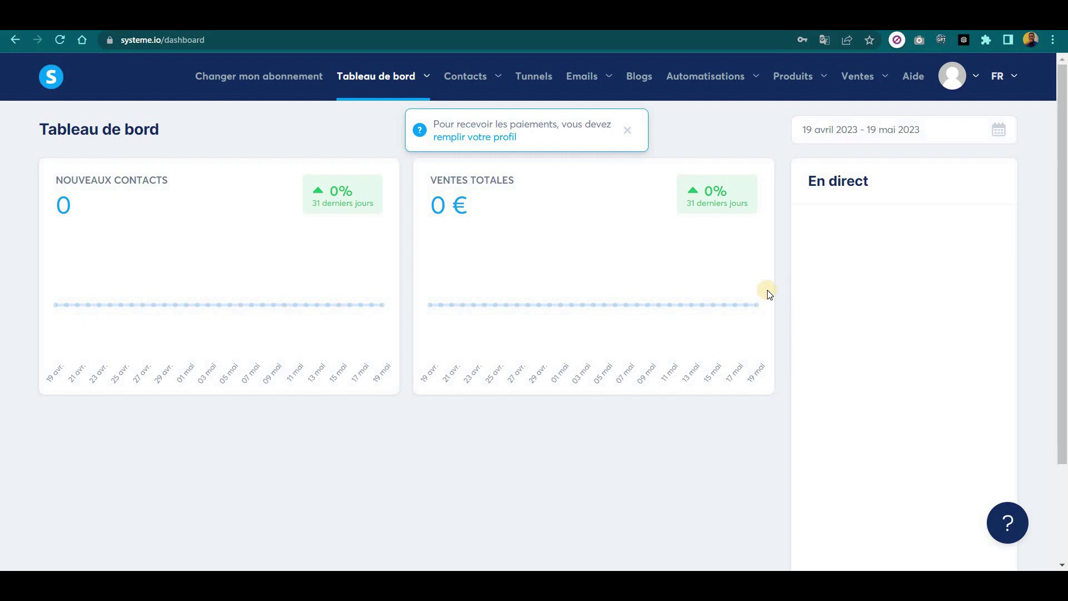
click(628, 131)
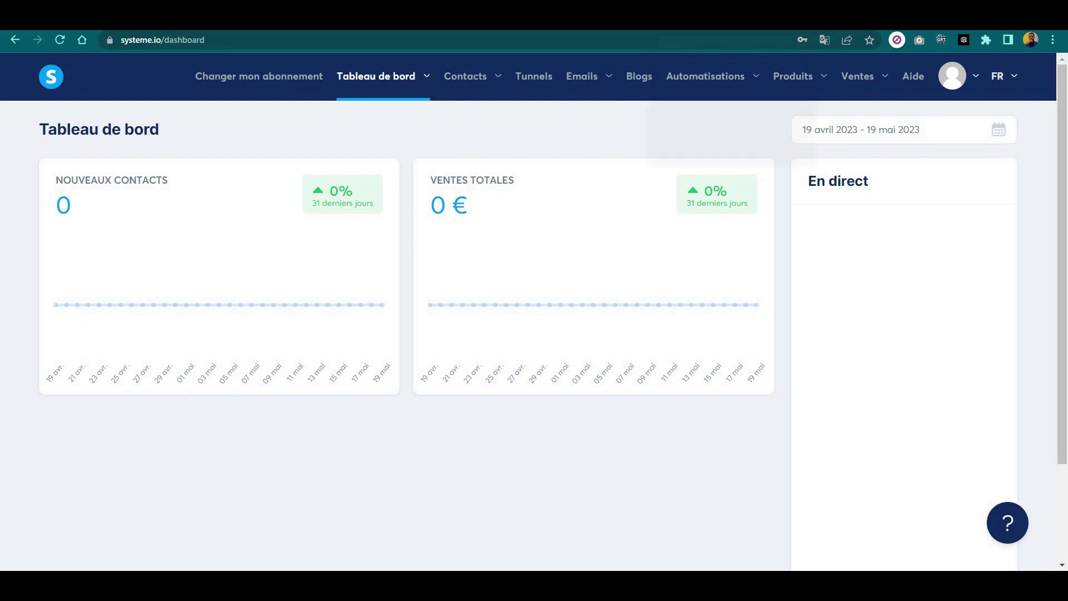
click(690, 15)
scroll(601, 127, up, 9)
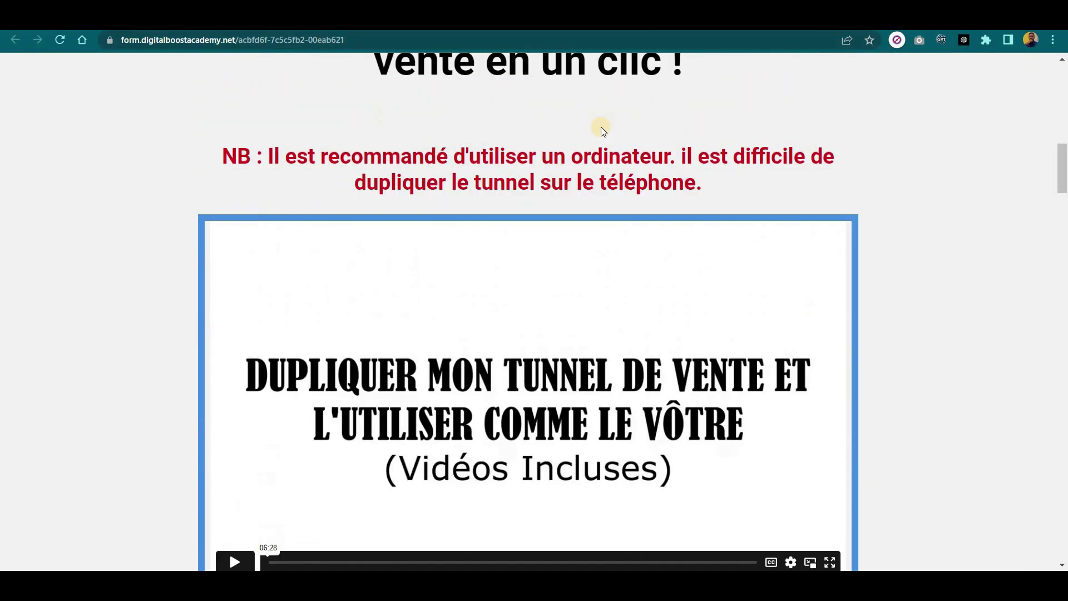
scroll(601, 127, down, 4)
scroll(601, 127, down, 6)
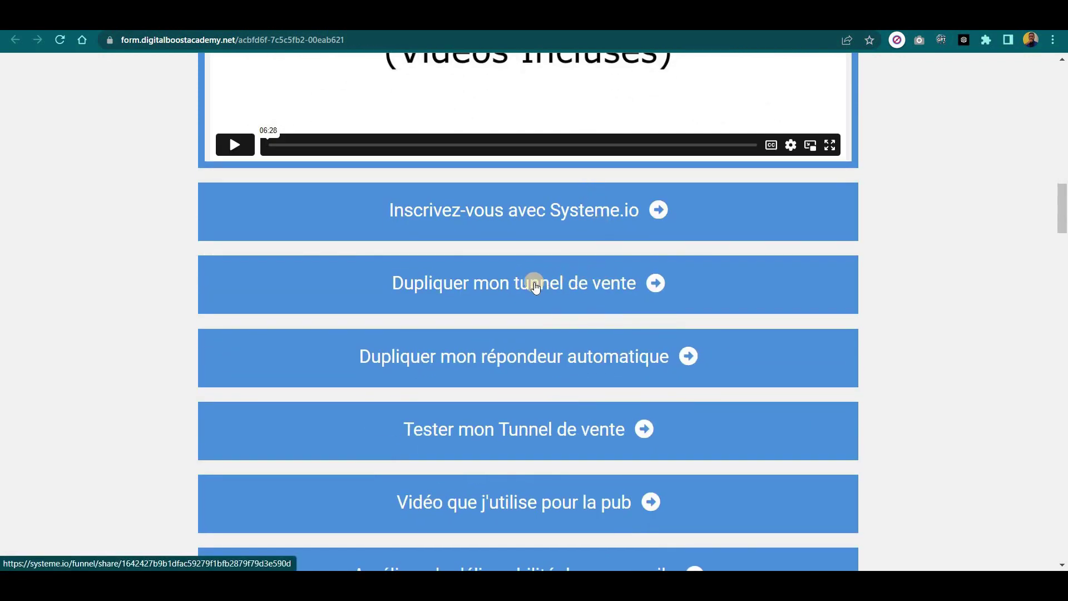
click(567, 276)
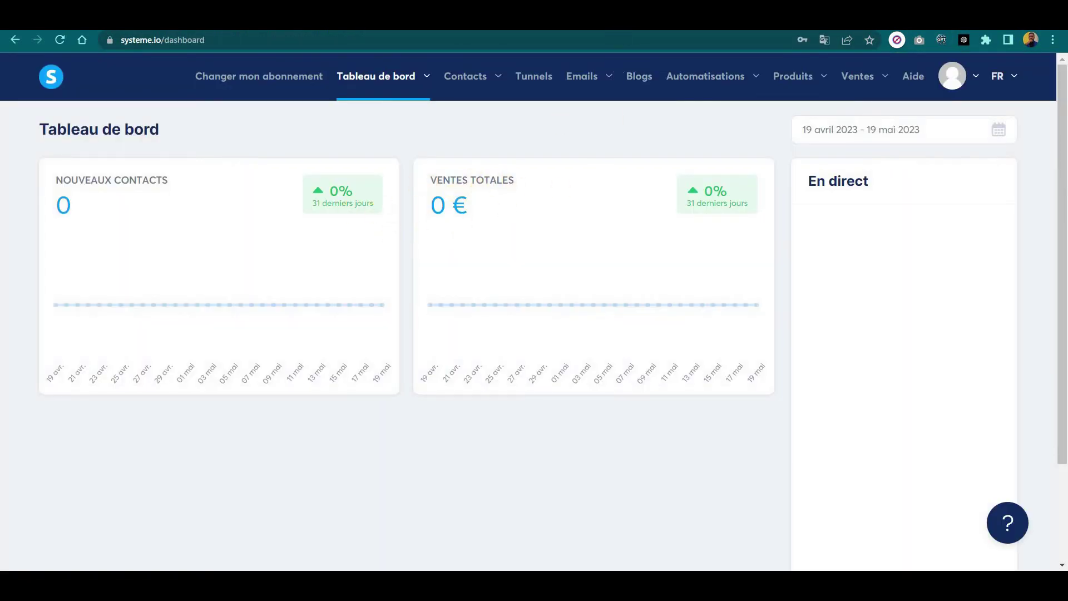
key(ctrl+w)
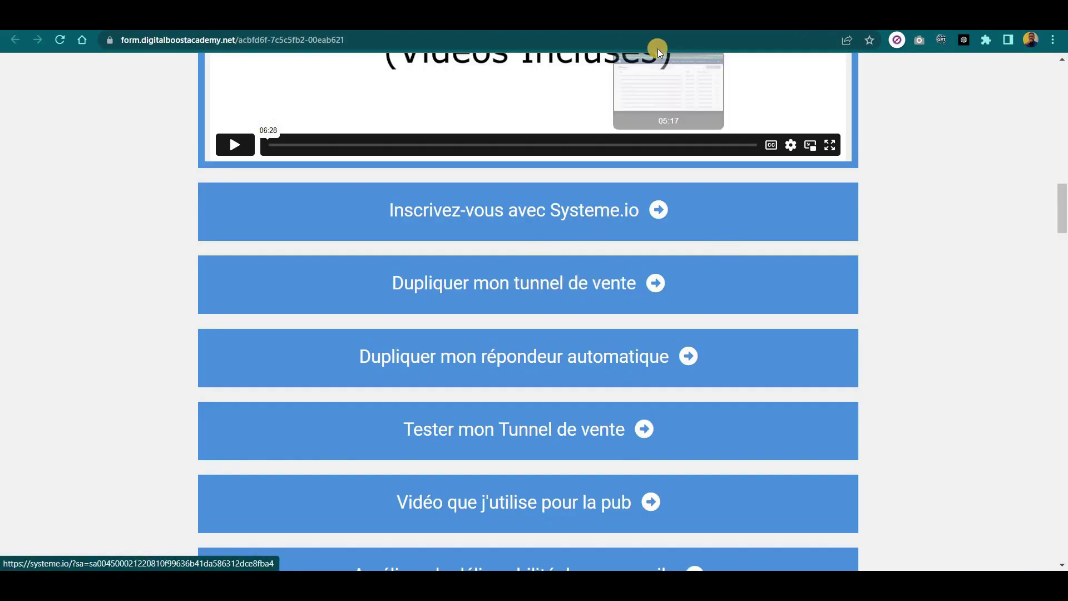
click(640, 22)
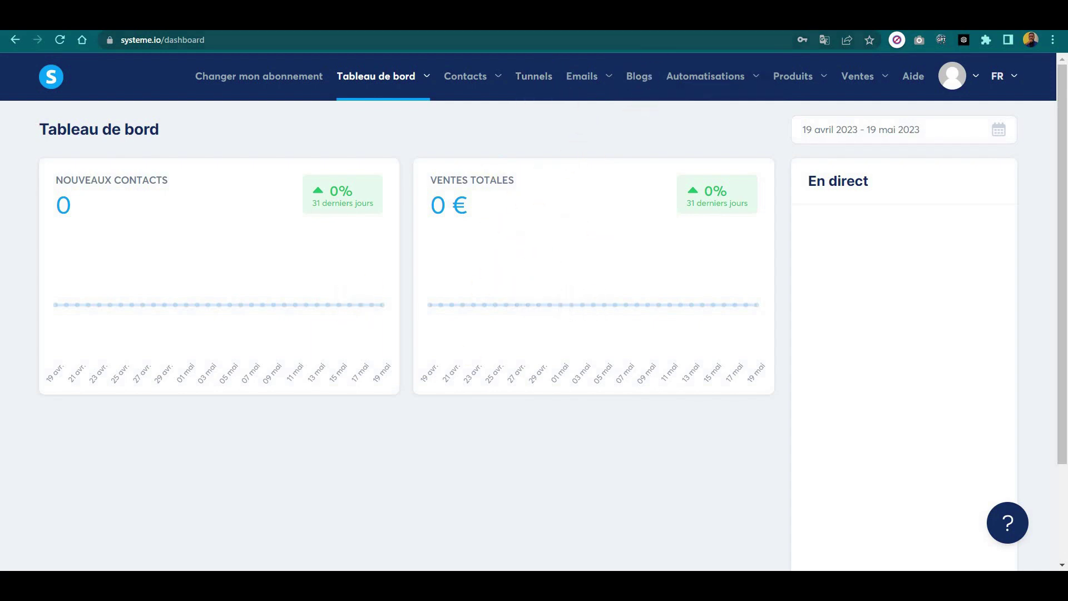
click(646, 22)
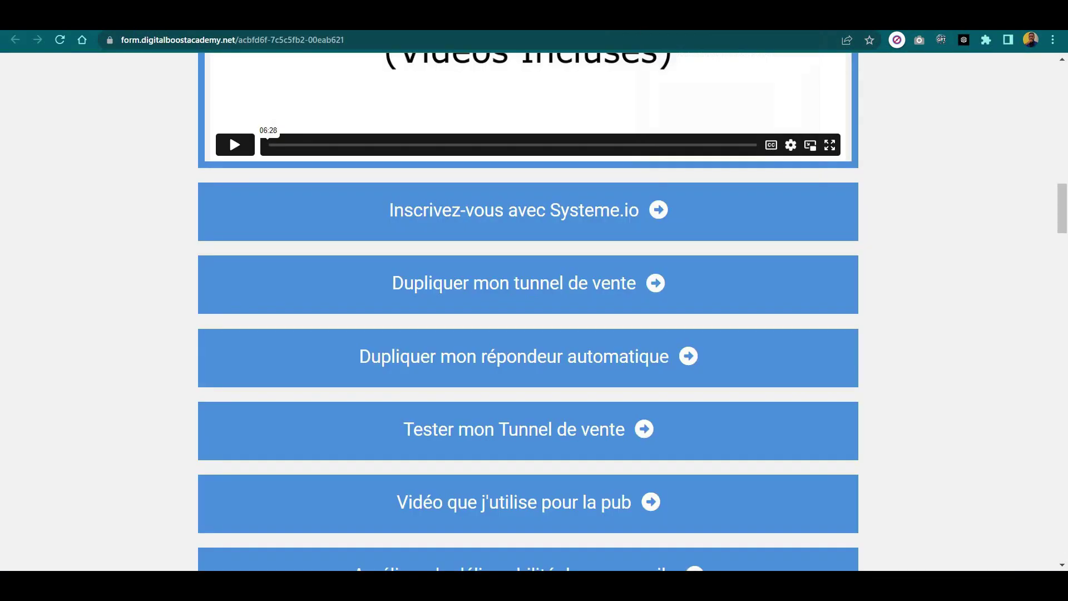
Duplicate the funnel via 'Dupliquer mon tunnel de vente', saving the Optin Page and webinar livegood steps.
click(572, 285)
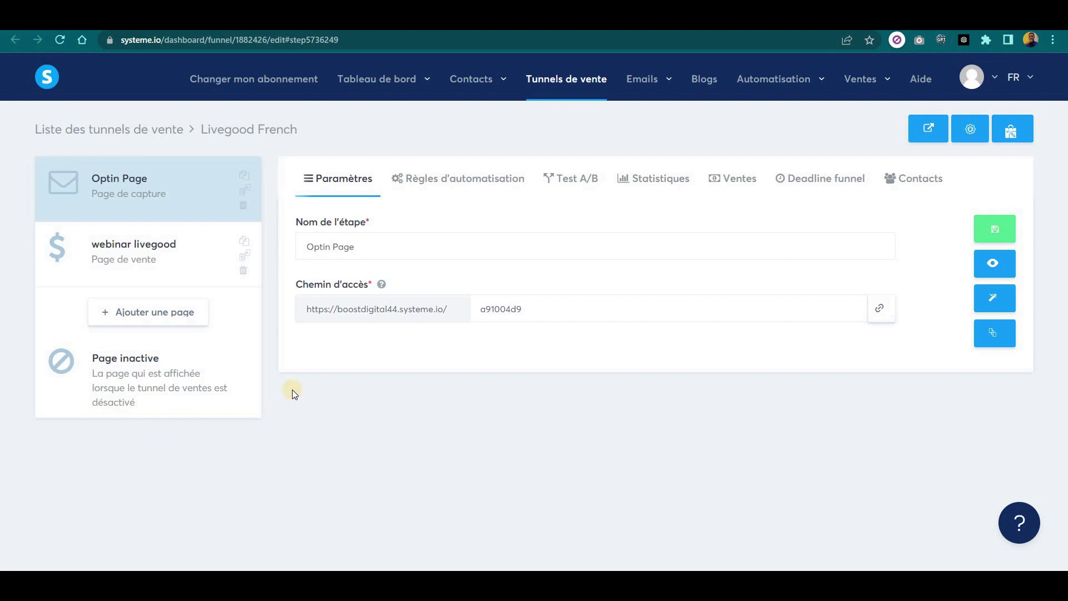
click(994, 233)
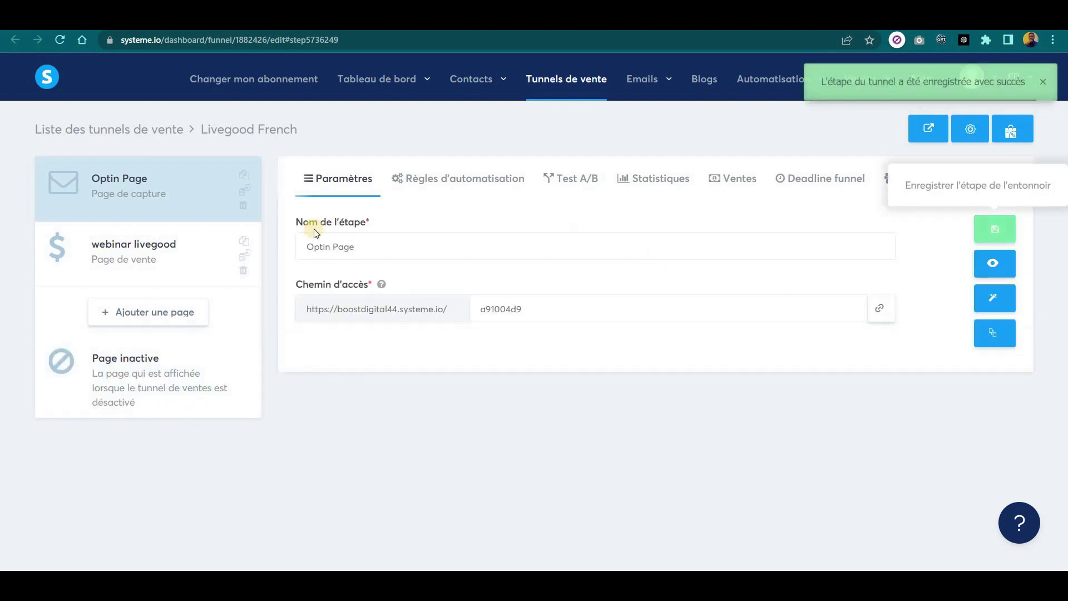
click(87, 253)
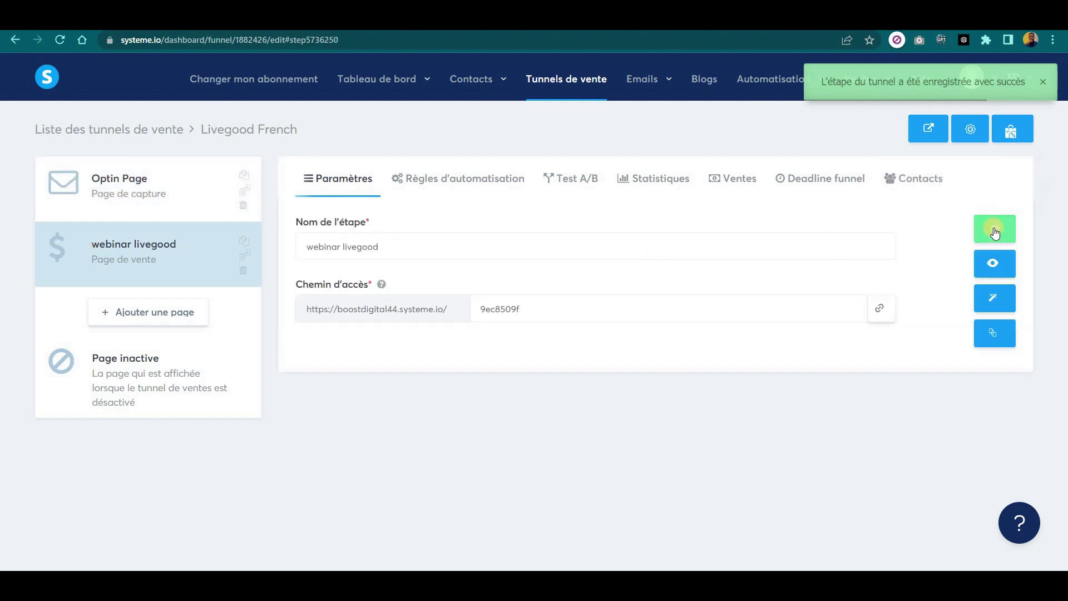
click(994, 228)
key(ctrl+Tab)
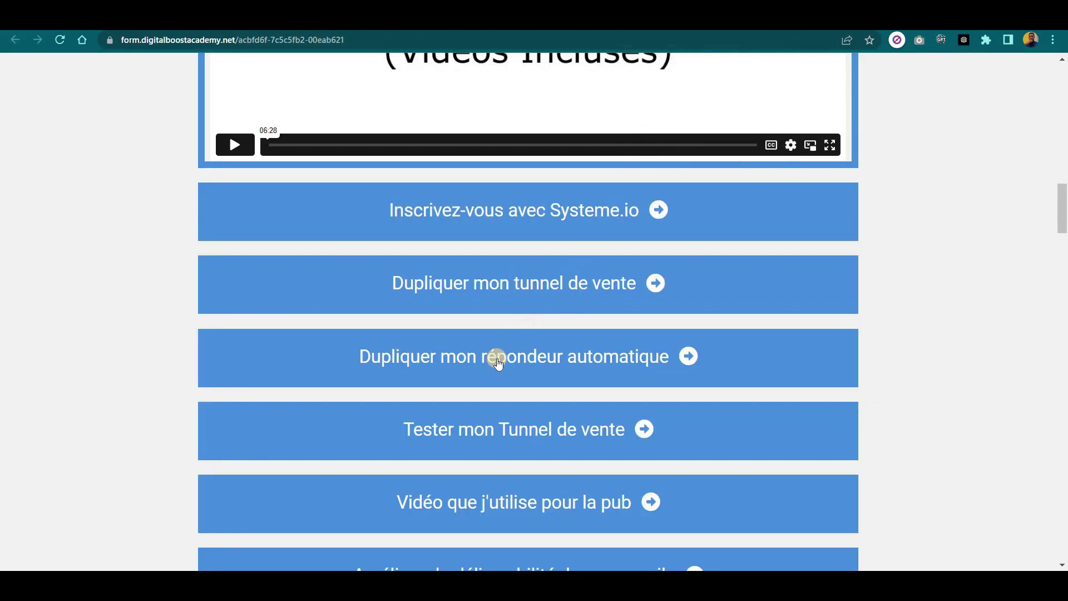
Use 'Dupliquer mon répondeur automatique' to copy the livegood-french campaign with its seven emails.
click(558, 356)
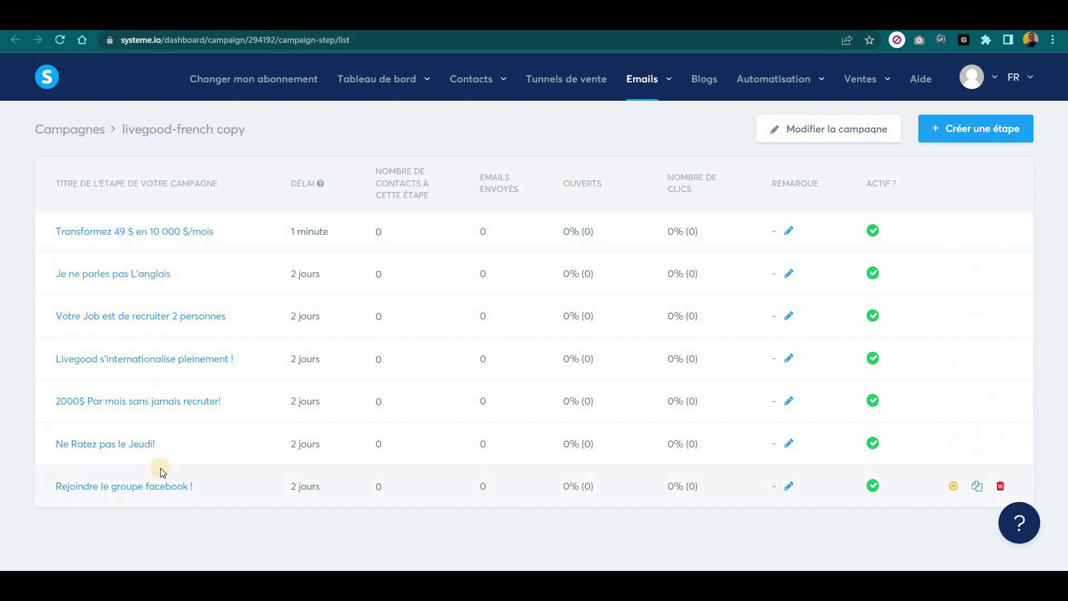
Show the Tunnels de vente list with Livegood French, closing the payment notice and translate popup.
click(579, 78)
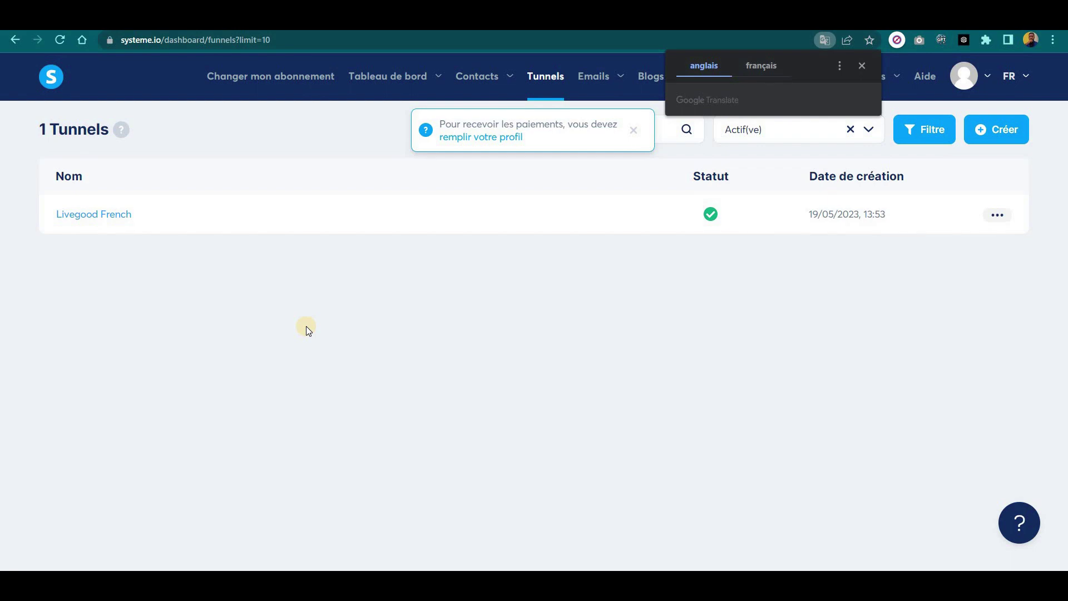
mouse_move(609, 77)
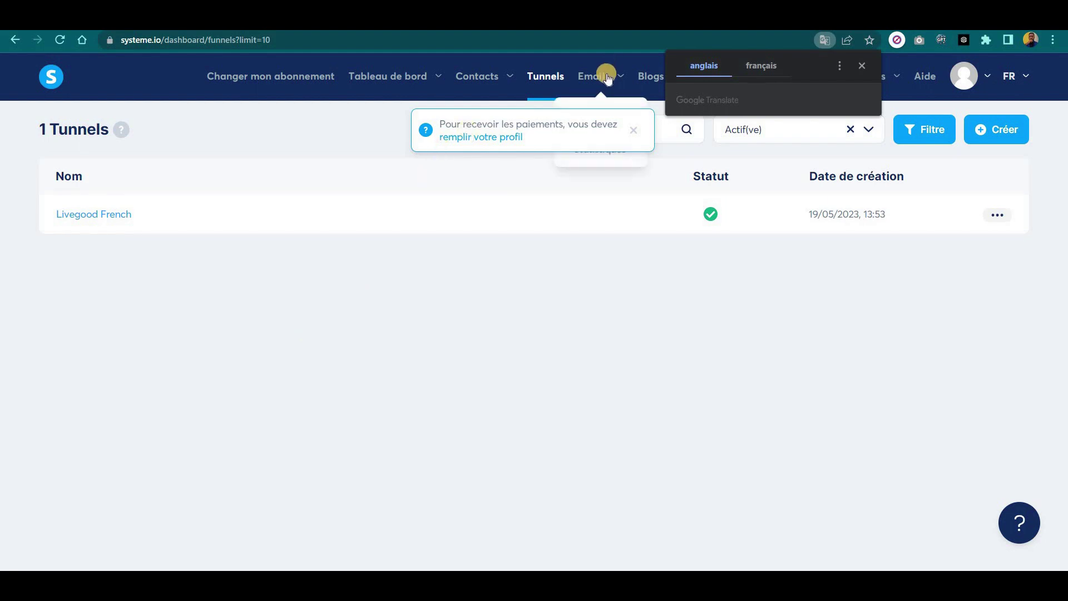
click(634, 130)
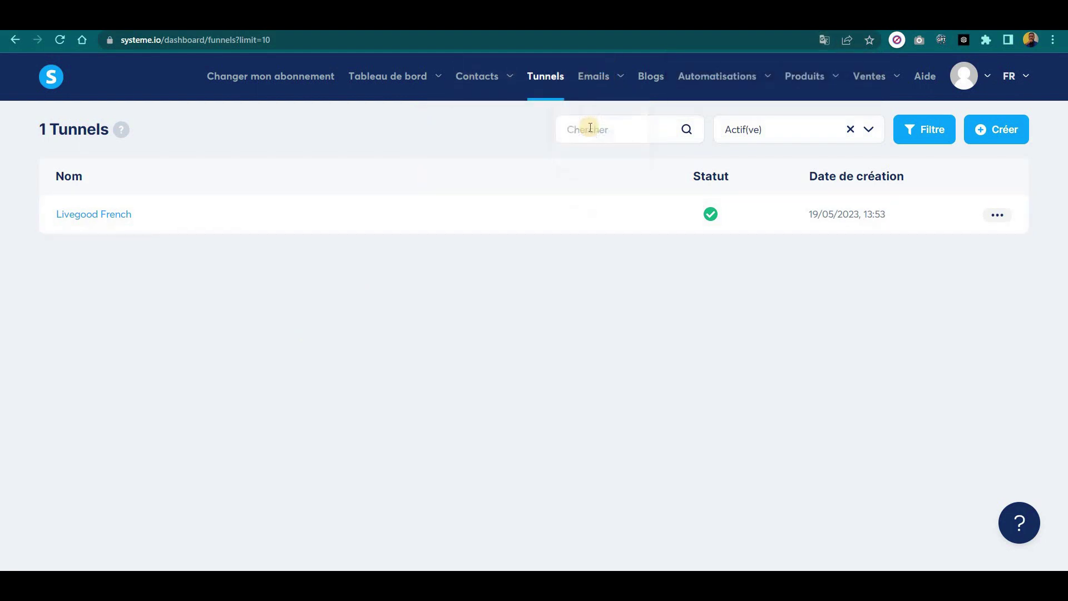
Glance at Emails > Campagnes, then return to Livegood French and select its Optin Page step.
mouse_move(589, 78)
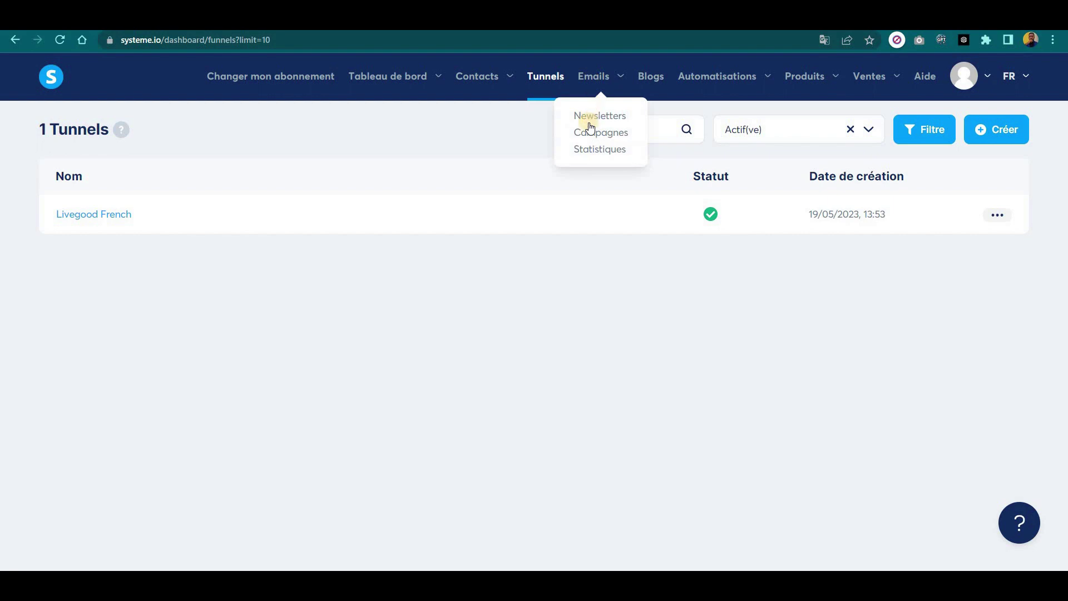
click(597, 138)
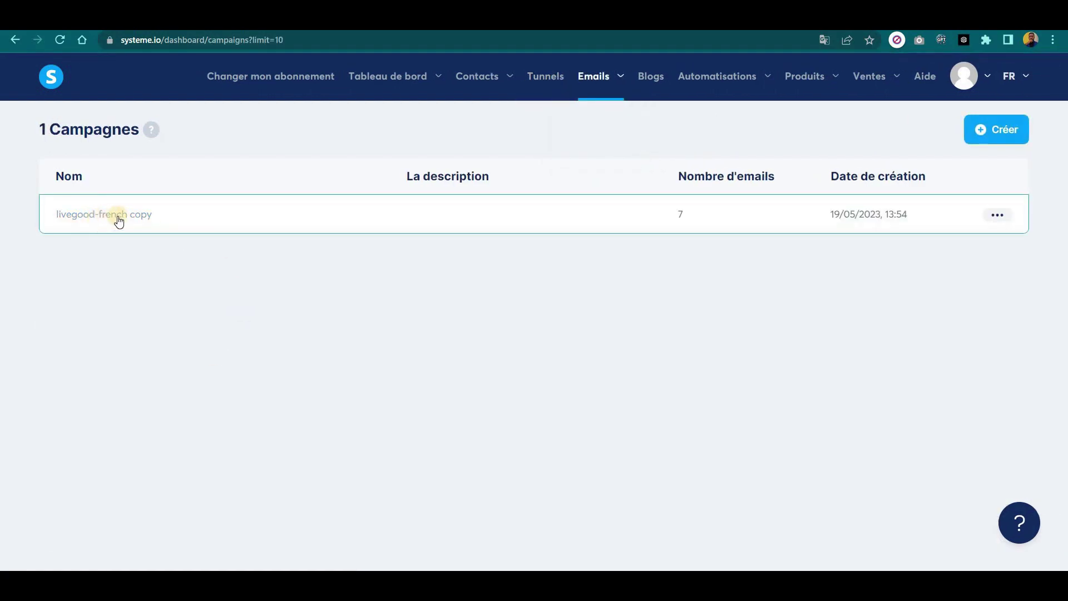
click(537, 79)
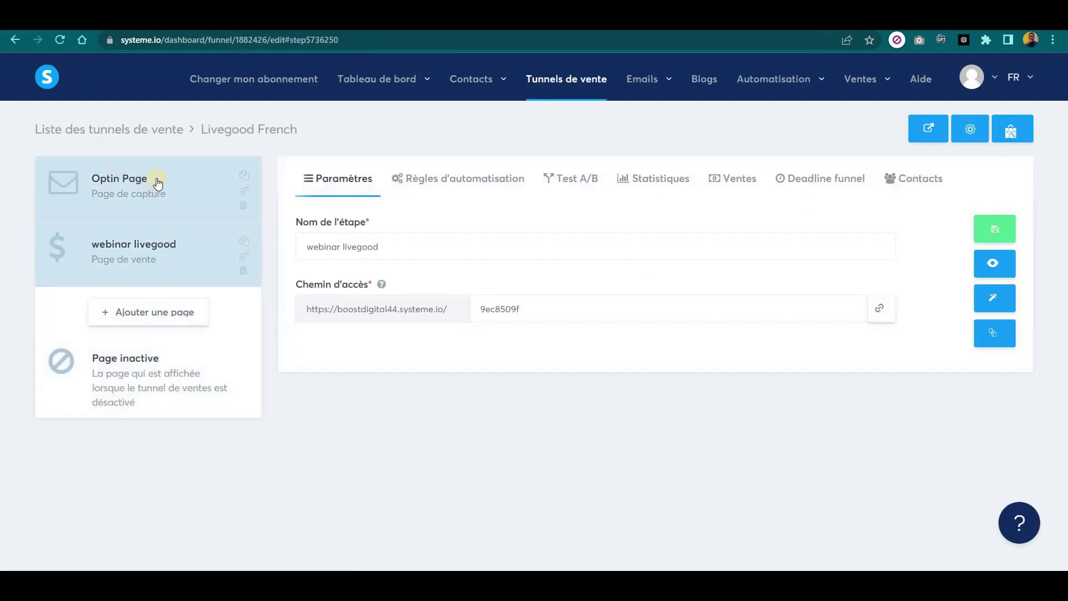
click(119, 186)
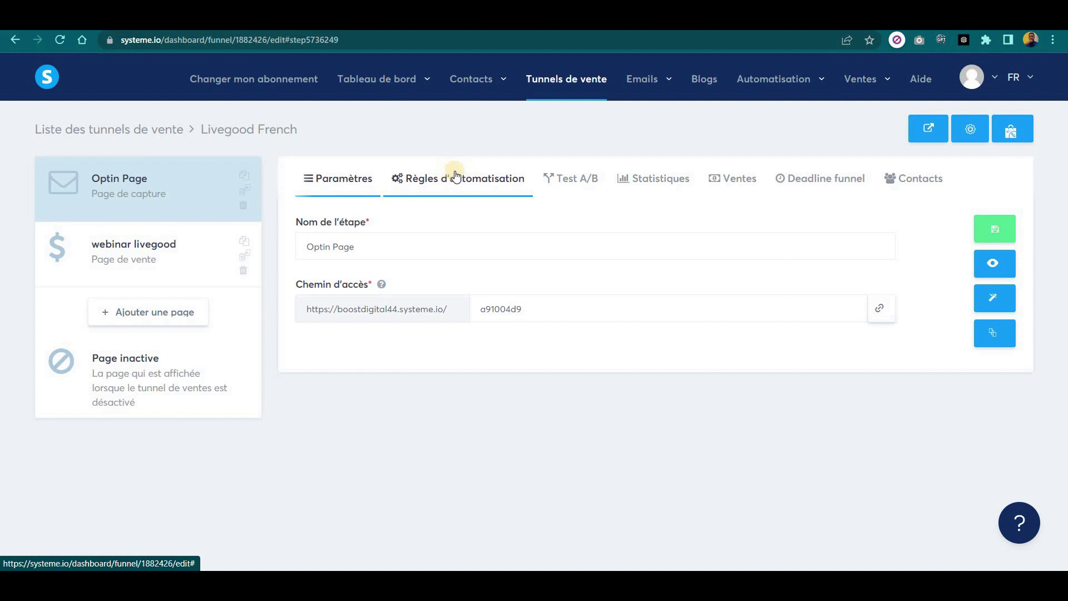
Add an Optin Page rule triggered by 'Inscription sur la page (optin)' and list its actions.
click(455, 183)
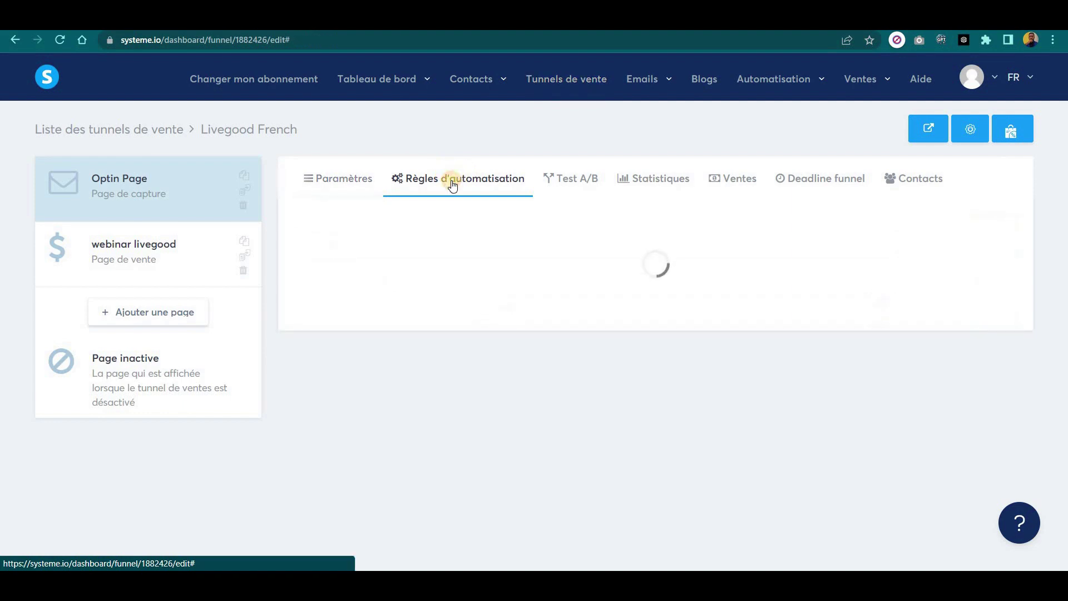
click(978, 237)
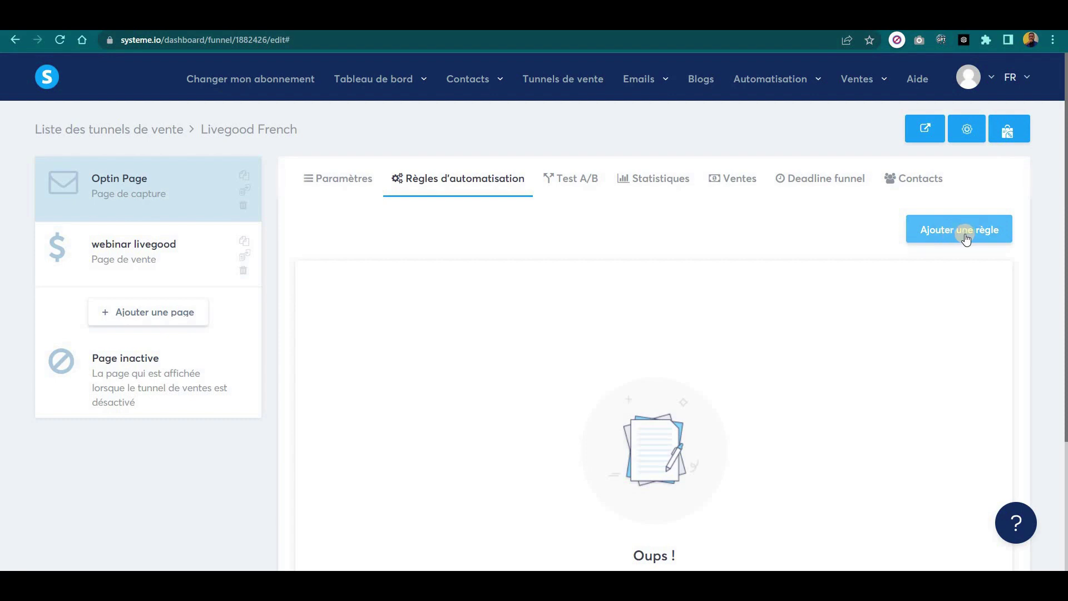
click(966, 236)
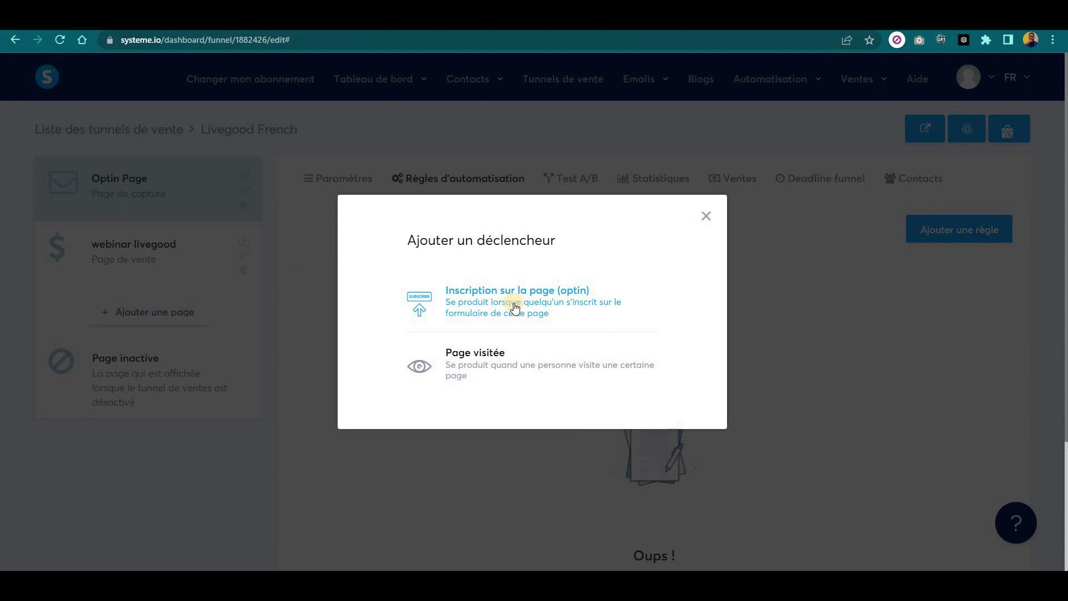
click(514, 307)
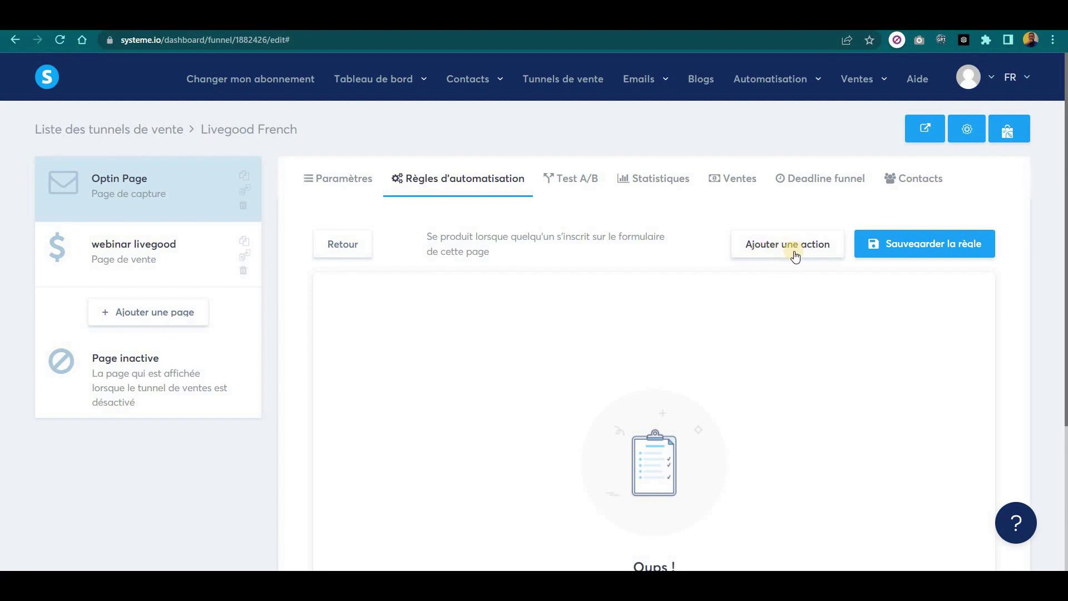
click(794, 255)
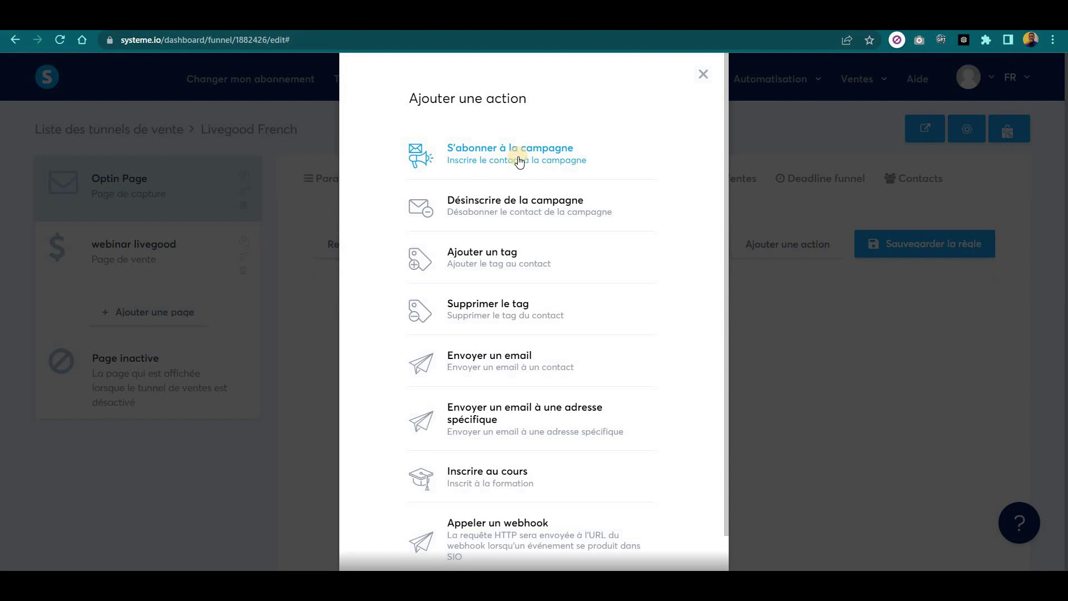
Have the rule subscribe sign-ups to the 'livegood-french copy' campaign and save it.
click(504, 157)
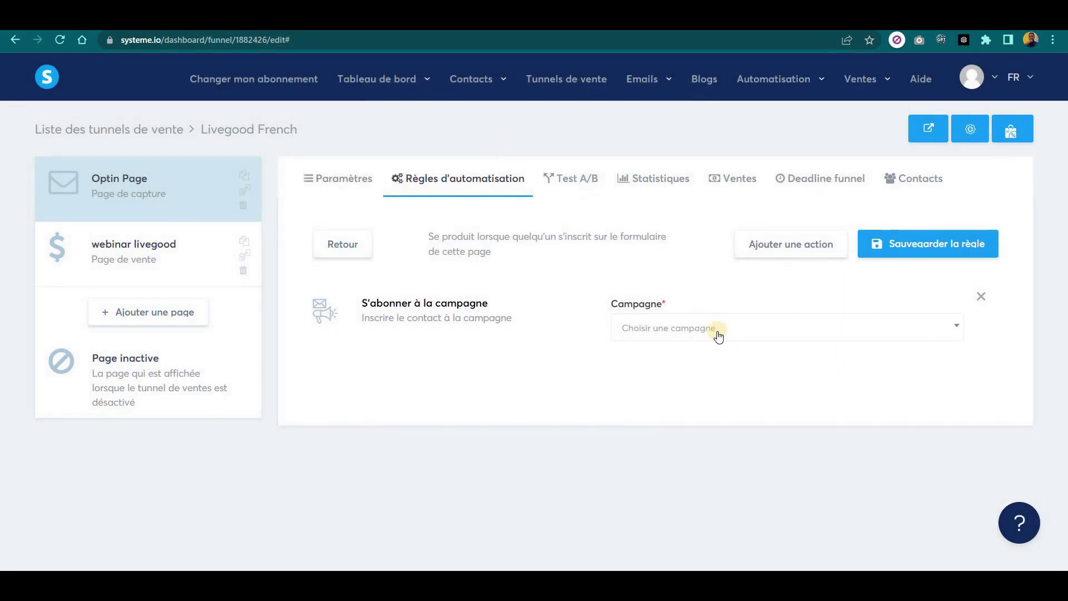
click(956, 327)
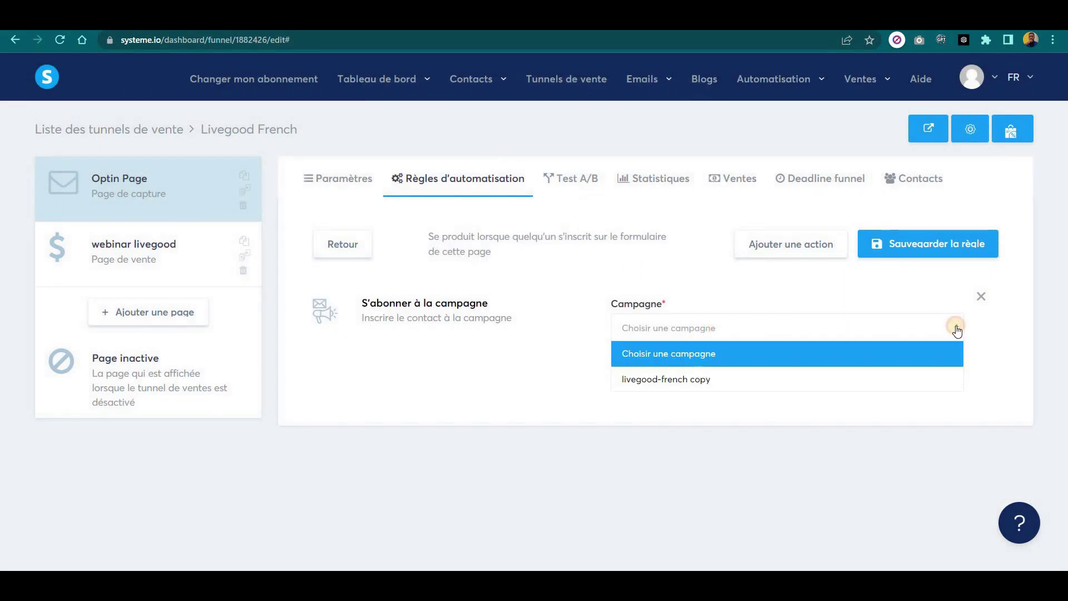
click(670, 380)
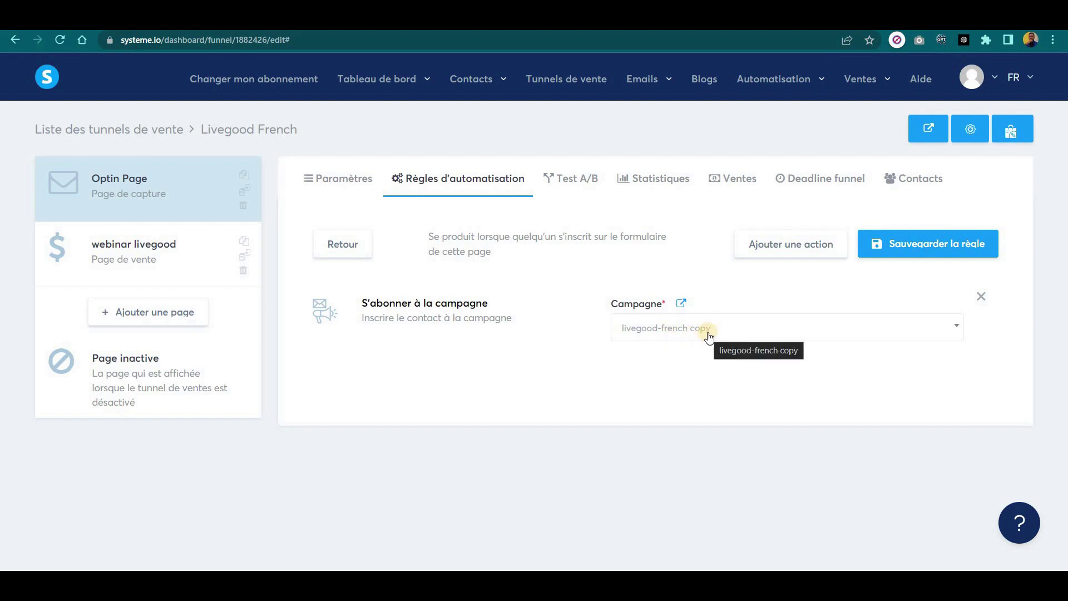
click(920, 247)
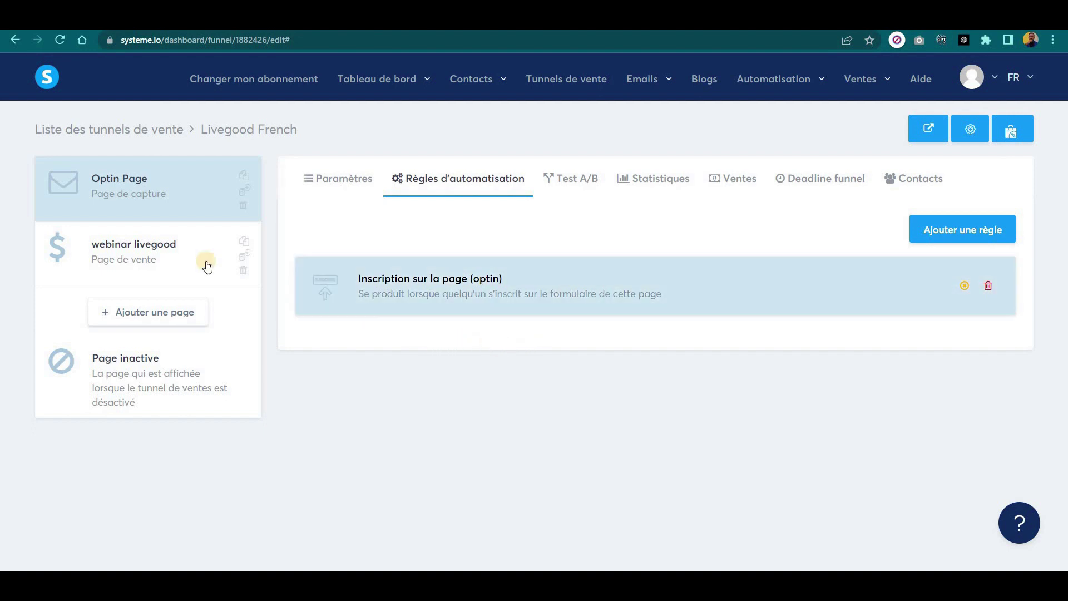
Check the webinar livegood step, then preview the Optin Page in a new tab.
click(129, 255)
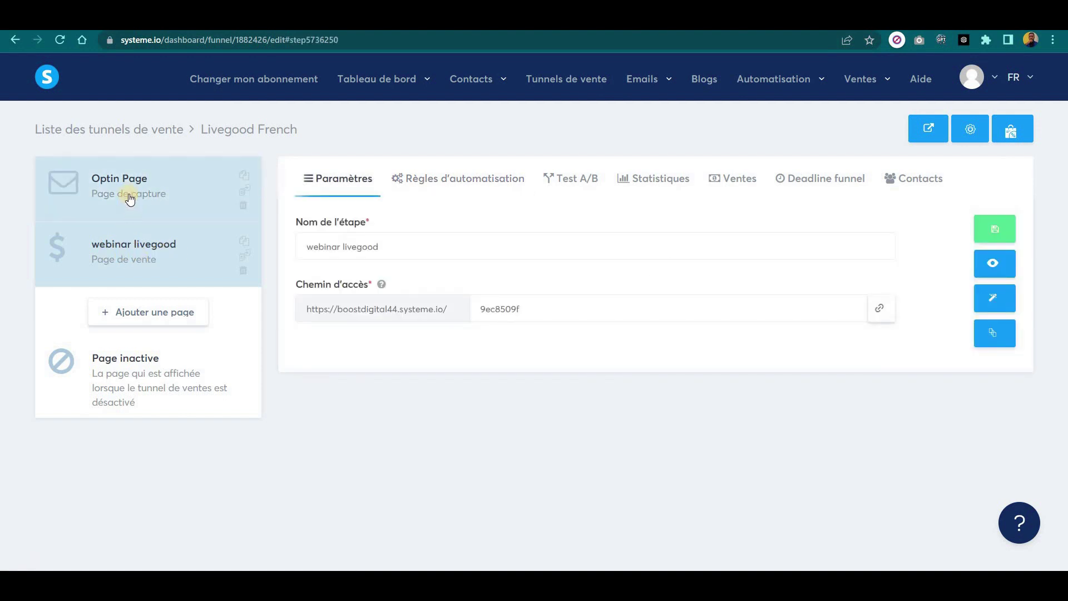
click(129, 194)
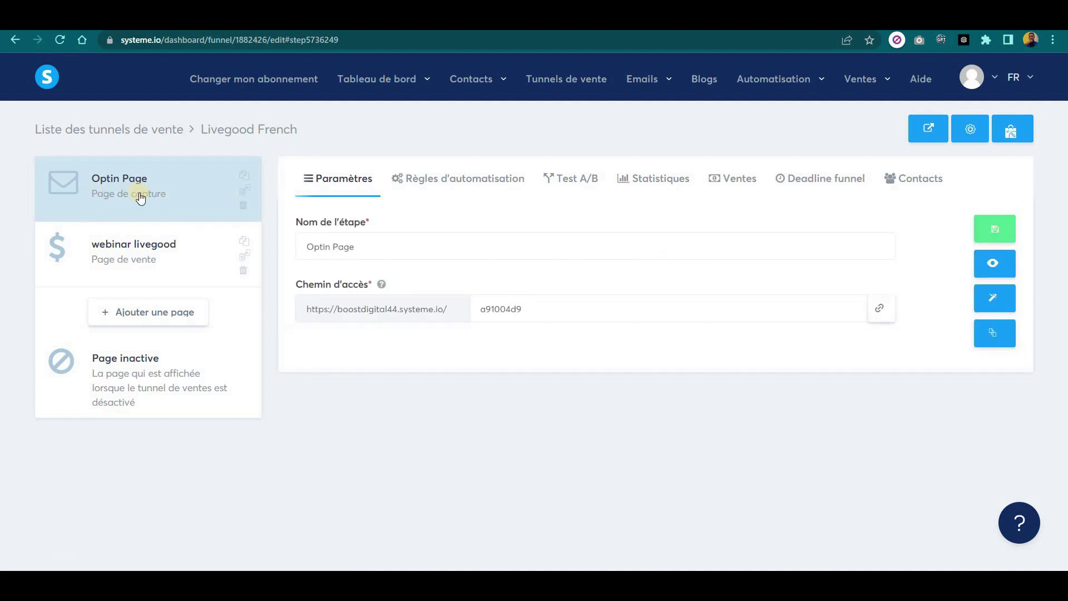
click(992, 266)
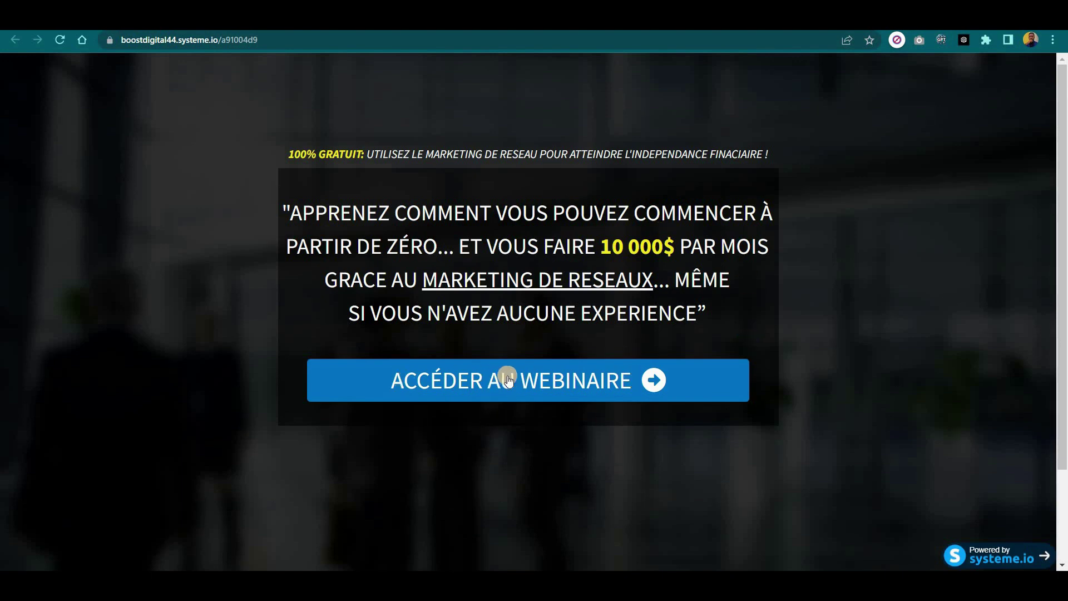
Try the webinar signup popup's name and email fields, then go back to the funnel dashboard.
click(516, 380)
click(422, 270)
click(377, 315)
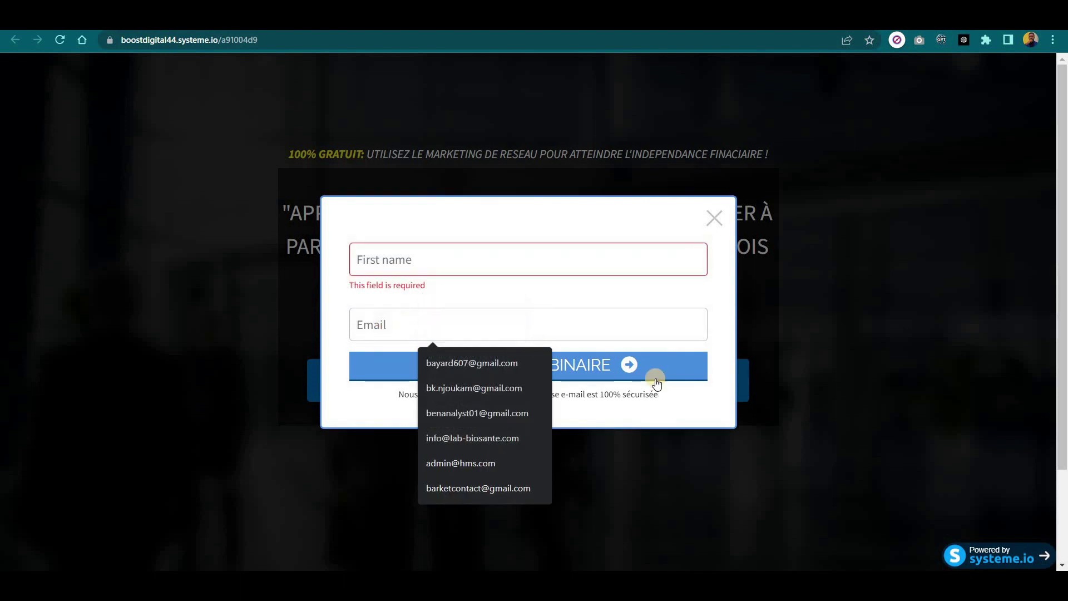
click(600, 393)
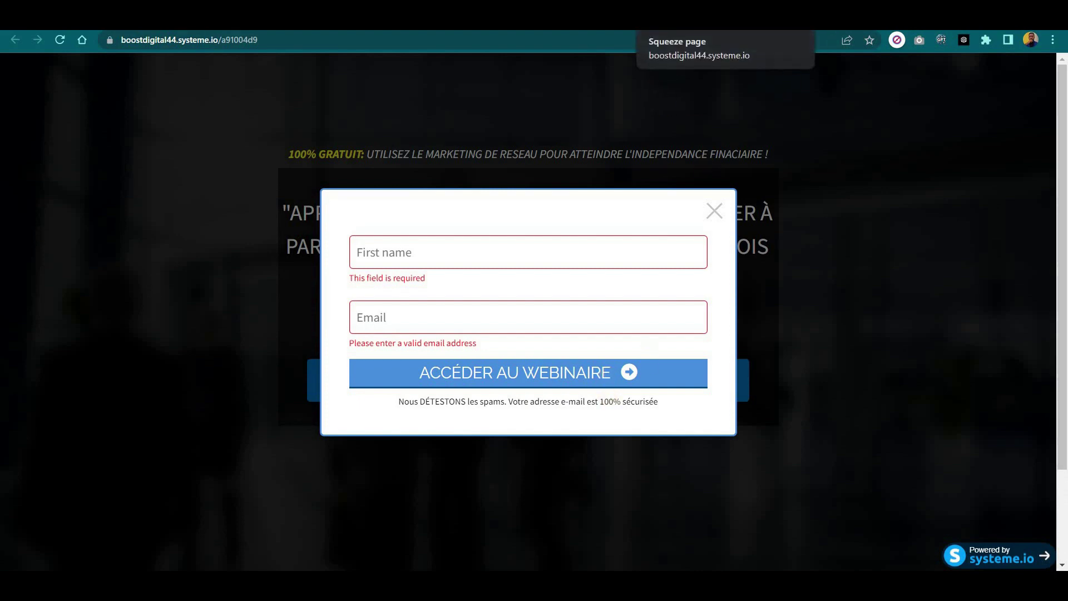
click(684, 15)
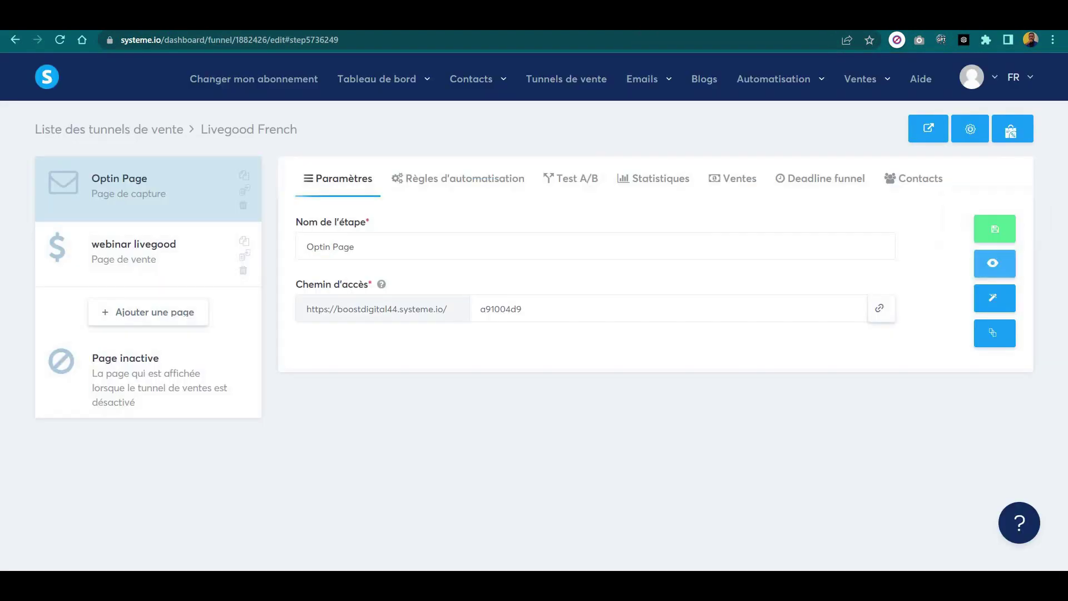
Edit the webinar livegood page and scroll past the video to the Inscrivez-vous buttons.
click(151, 258)
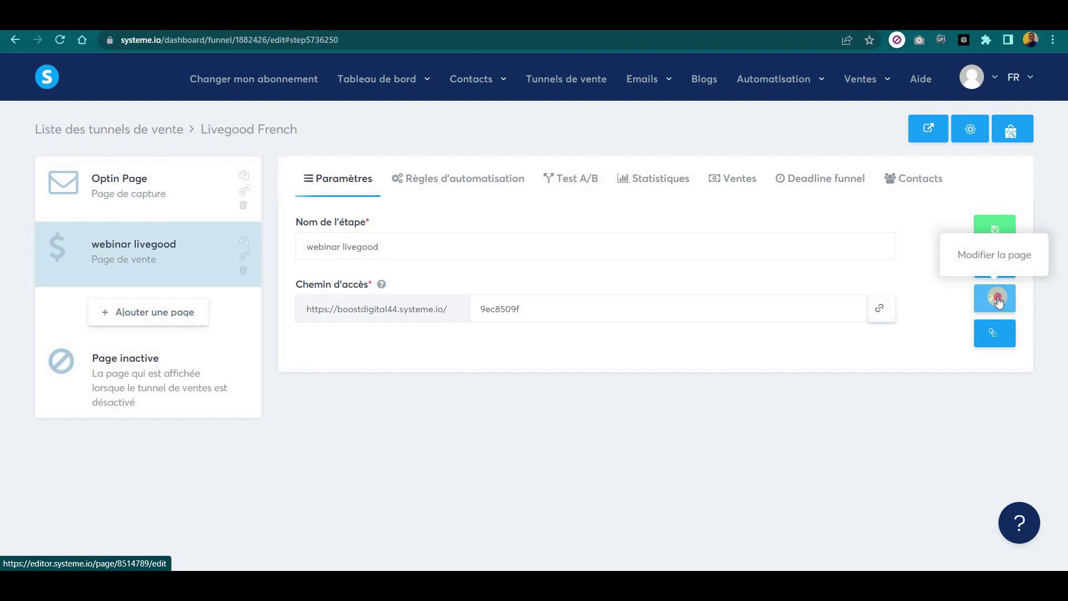
click(999, 300)
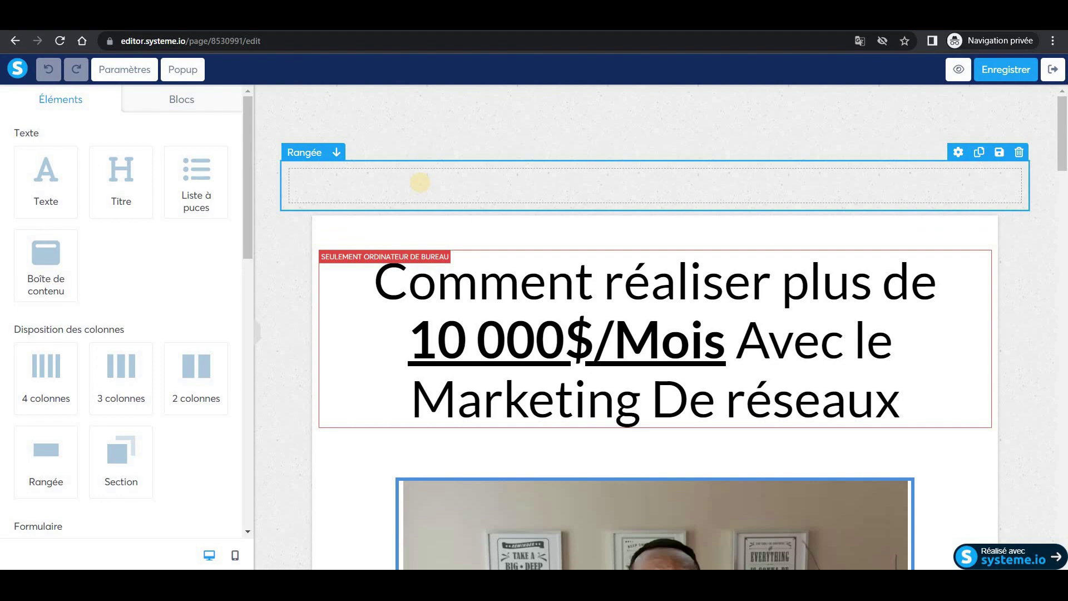
scroll(621, 371, down, 1)
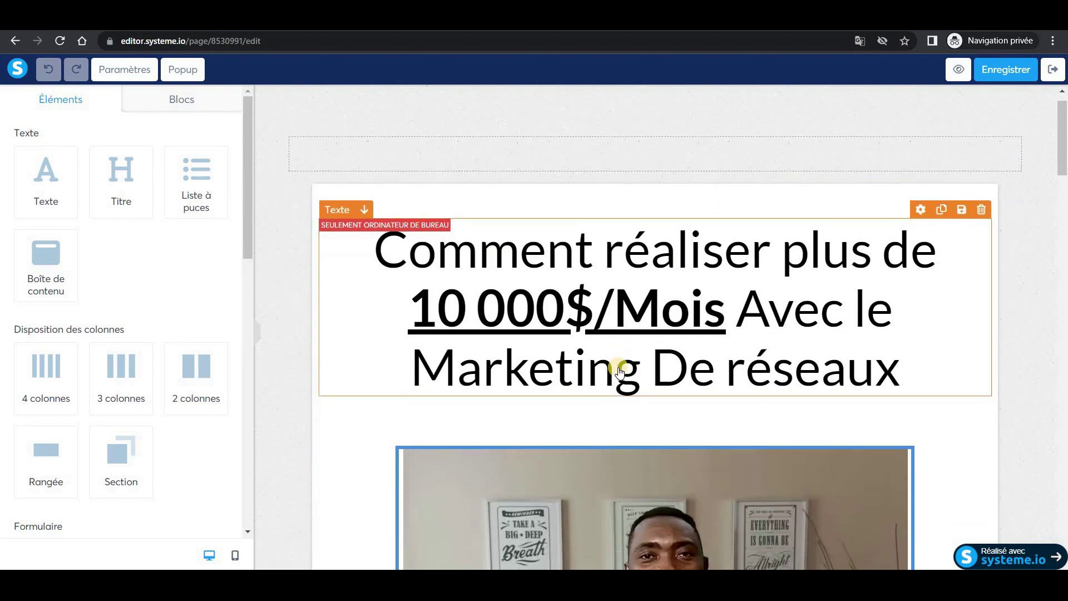
scroll(620, 372, down, 9)
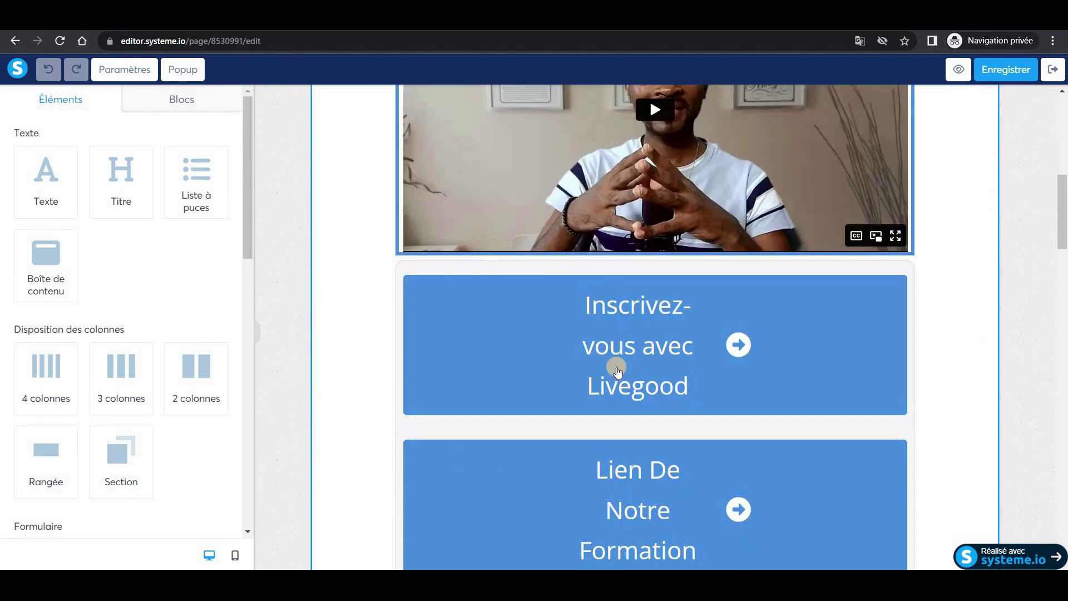
scroll(619, 372, down, 6)
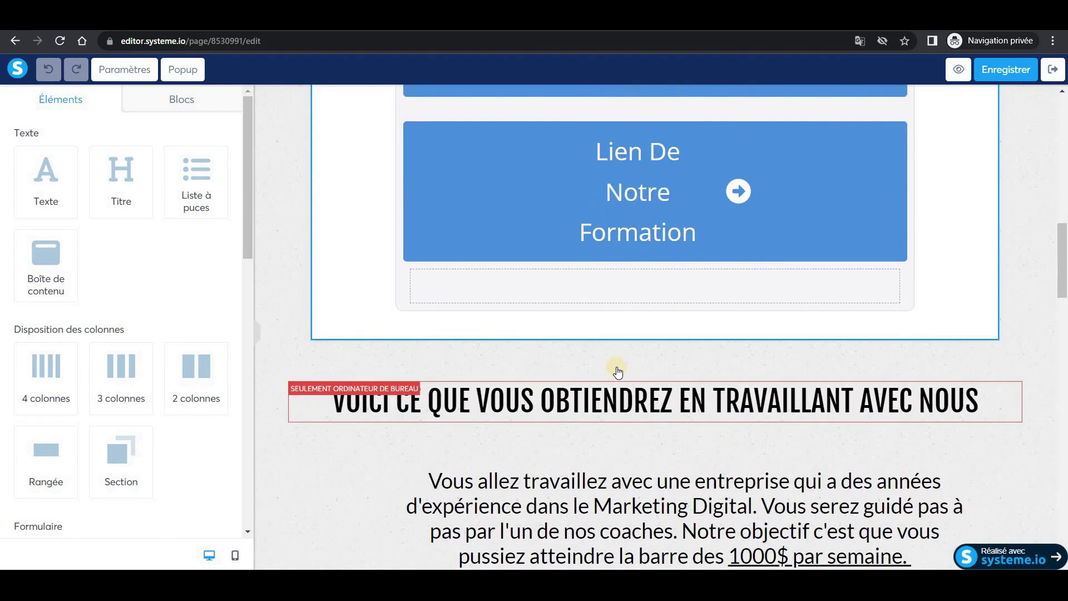
scroll(619, 372, up, 14)
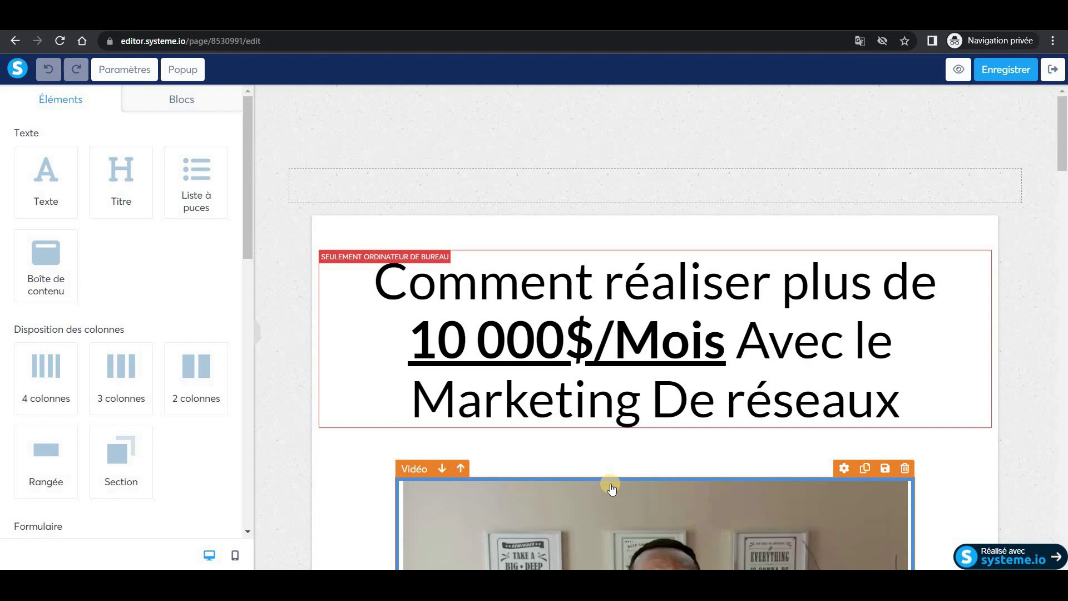
scroll(612, 489, down, 7)
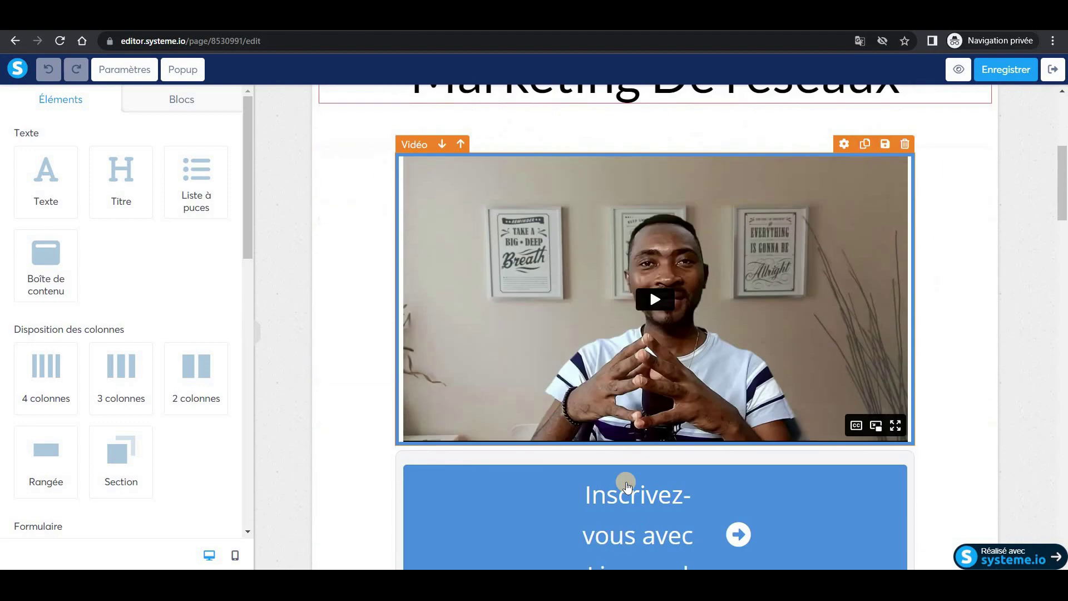
scroll(611, 465, down, 2)
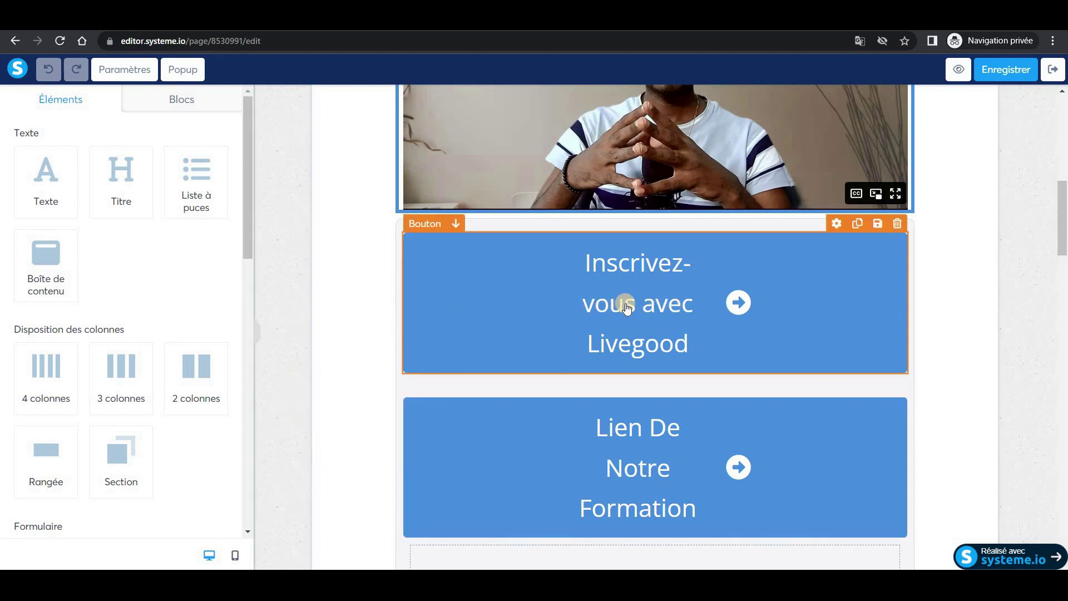
Show the Inscrivez-vous avec Livegood button's settings, then move to the LiveGood back office.
click(627, 307)
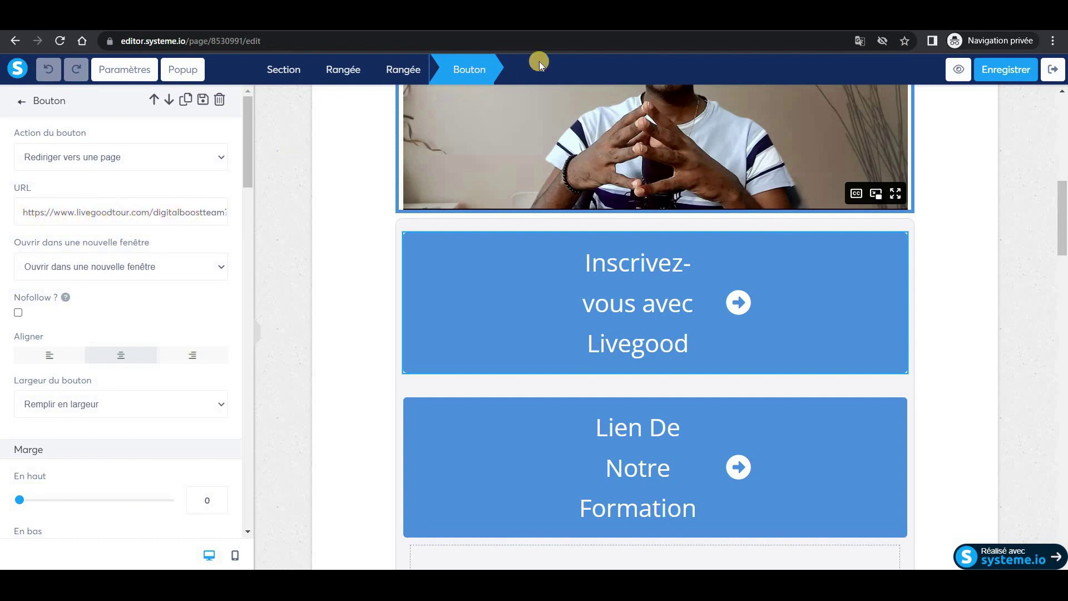
key(ctrl+Tab)
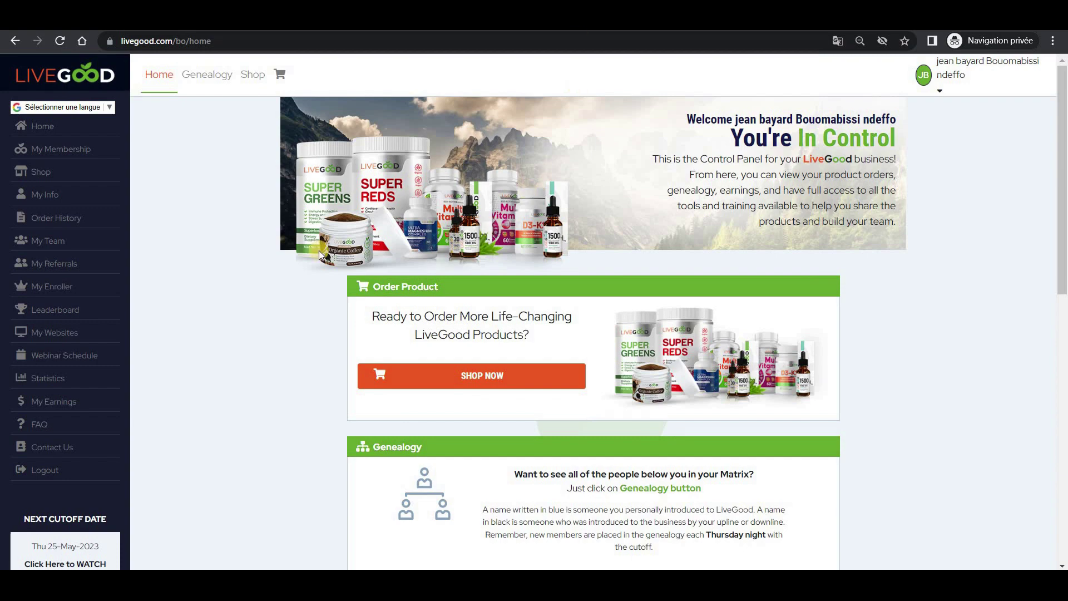
Copy the Powerline Landing Page link from My Websites and return to the Systeme.io editor.
scroll(257, 315, down, 2)
scroll(257, 312, up, 2)
scroll(603, 306, down, 8)
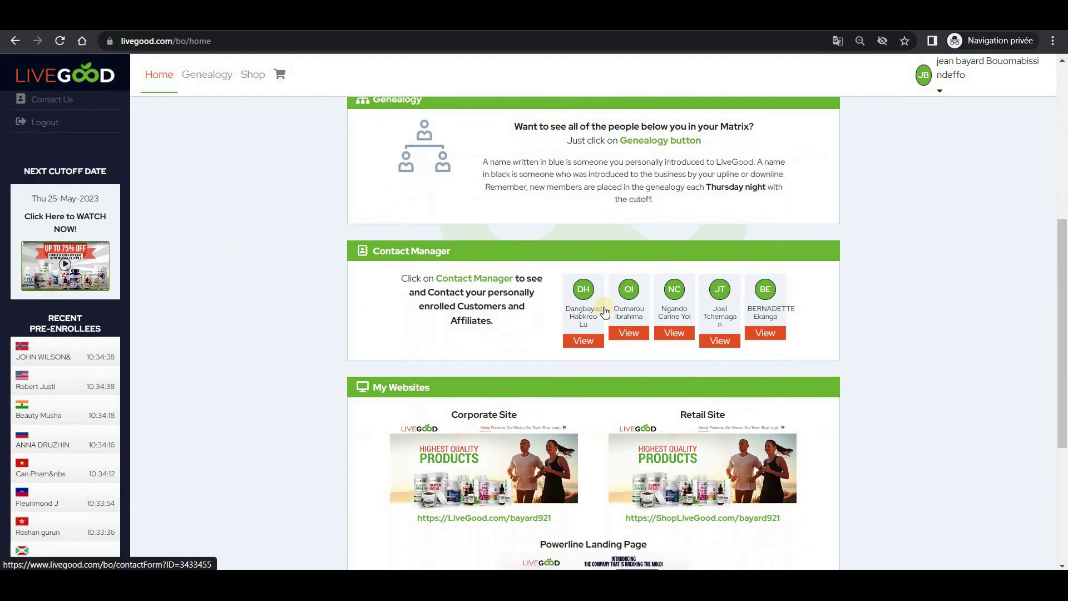
scroll(603, 306, down, 2)
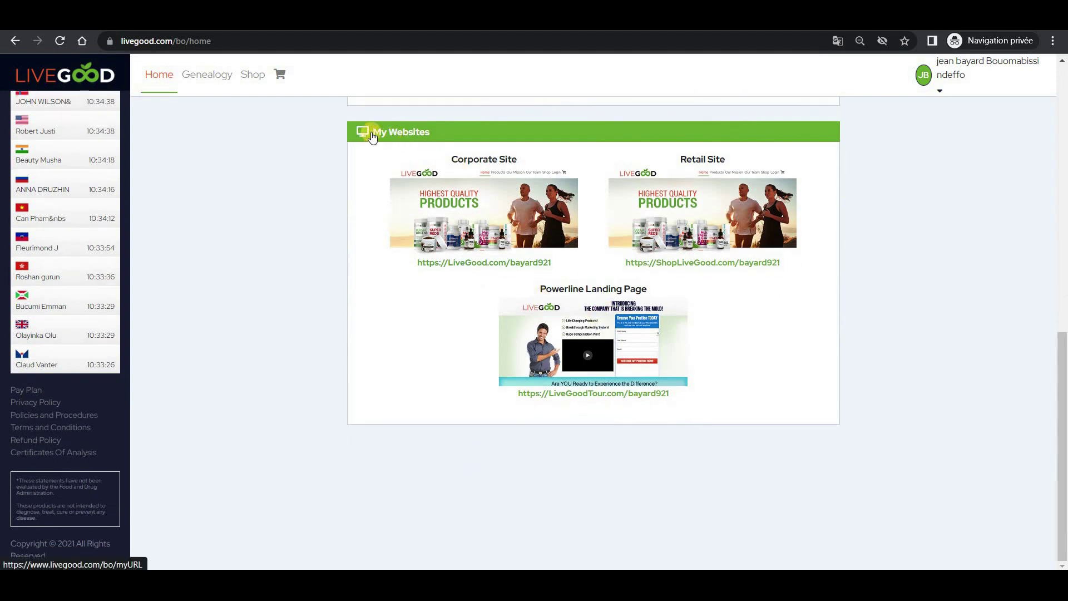
drag(517, 396, 668, 393)
right_click(668, 395)
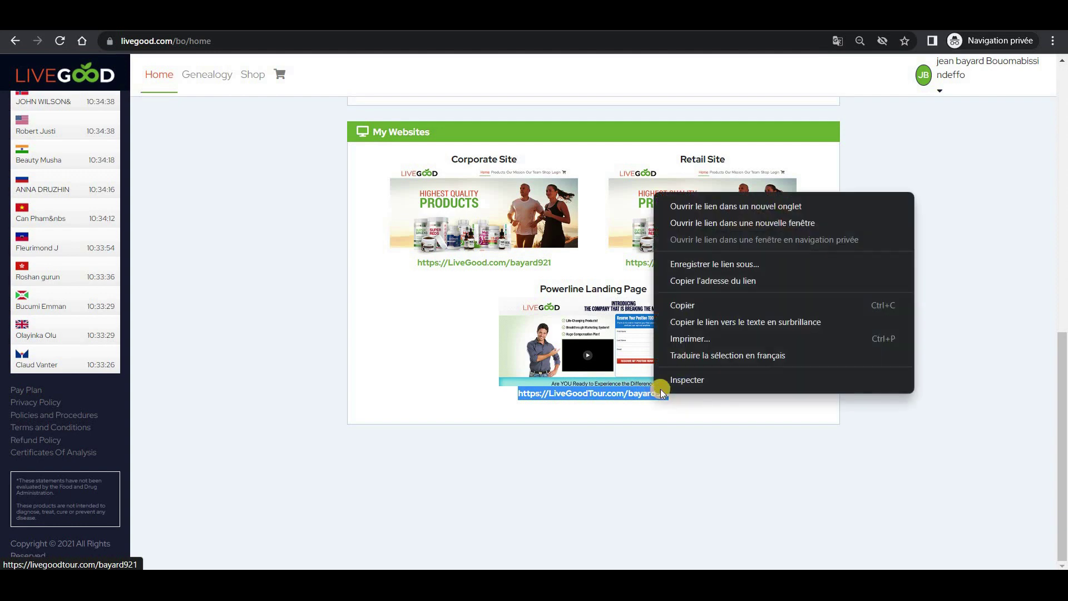
click(688, 311)
key(ctrl+Tab)
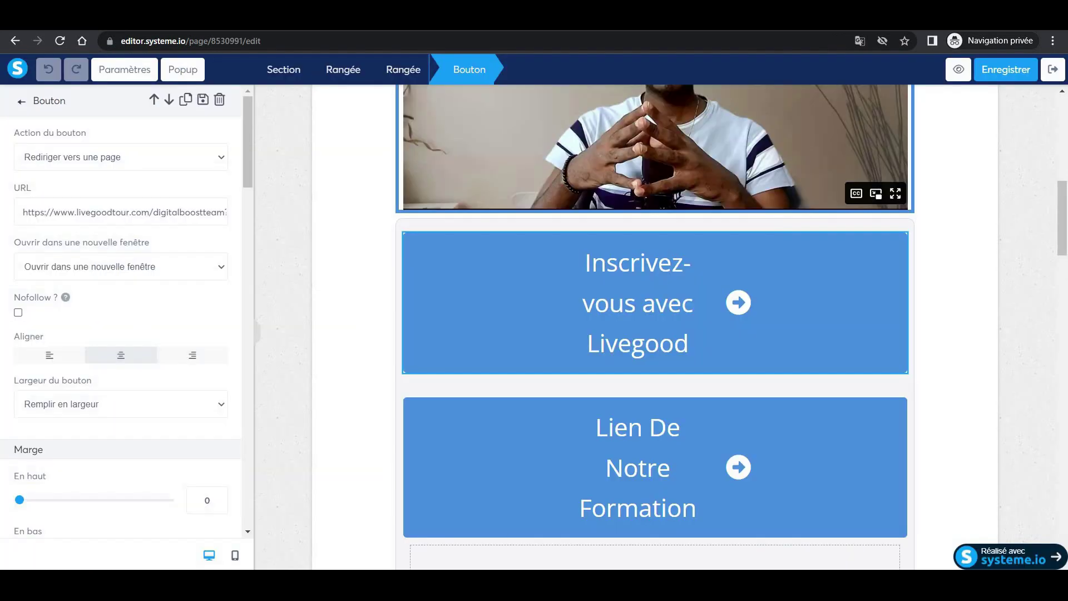
Paste the Powerline link into the upper button's URL field and save the page.
drag(24, 214, 239, 213)
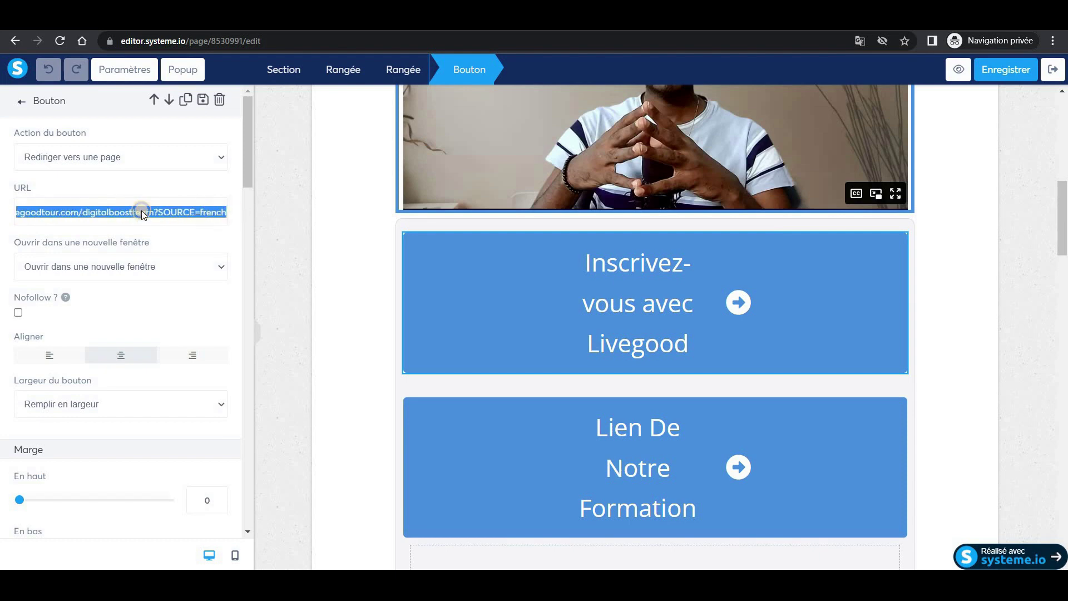
right_click(147, 212)
click(182, 278)
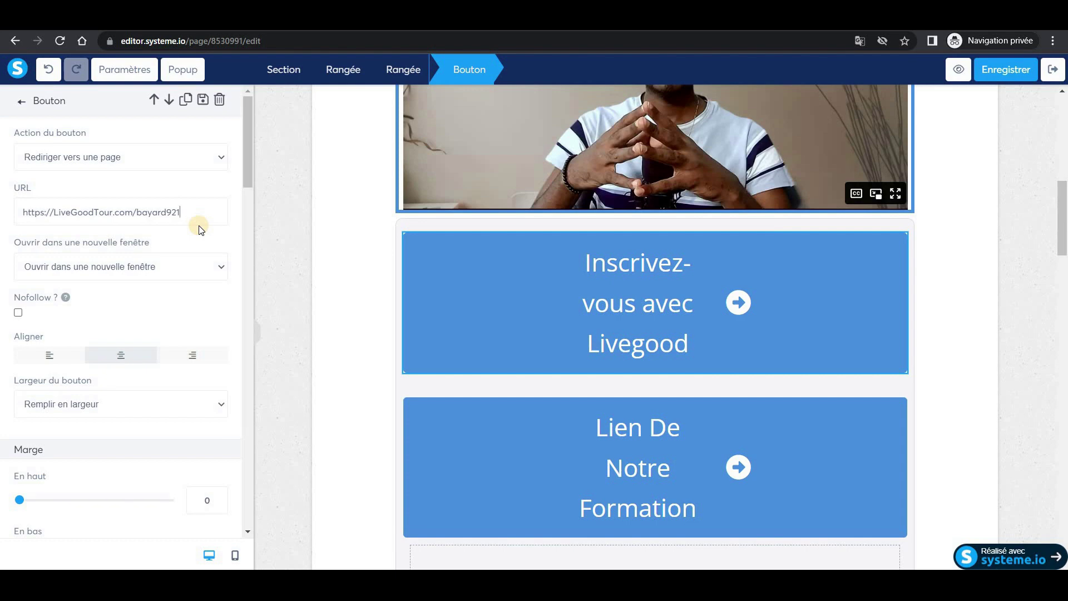
click(1002, 77)
drag(1063, 220, 1061, 516)
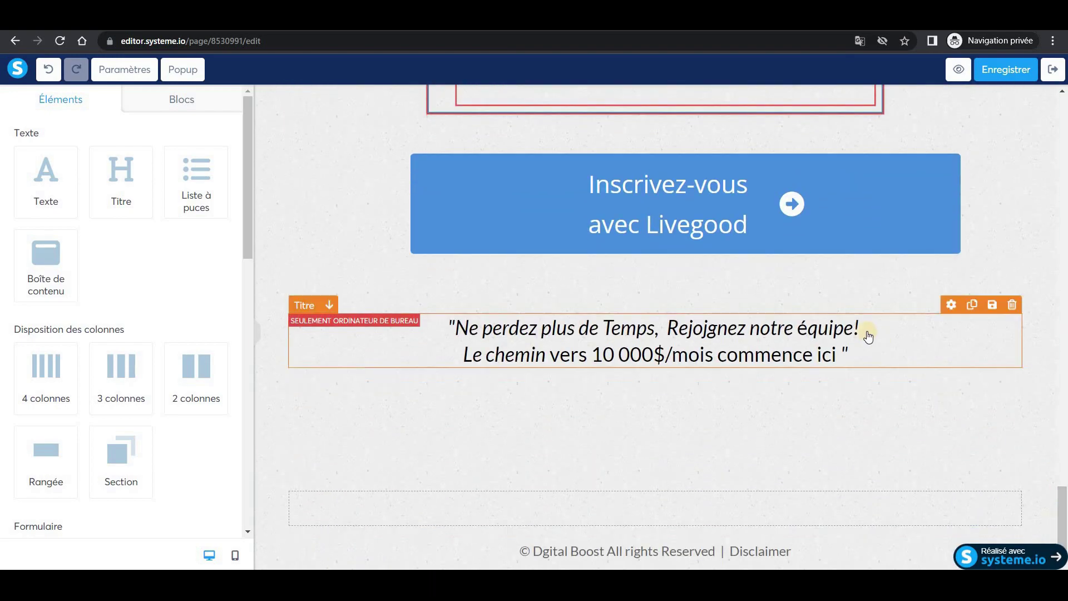
Replace the lower button's digitalboost URL with the pasted Powerline link and save.
scroll(751, 351, up, 3)
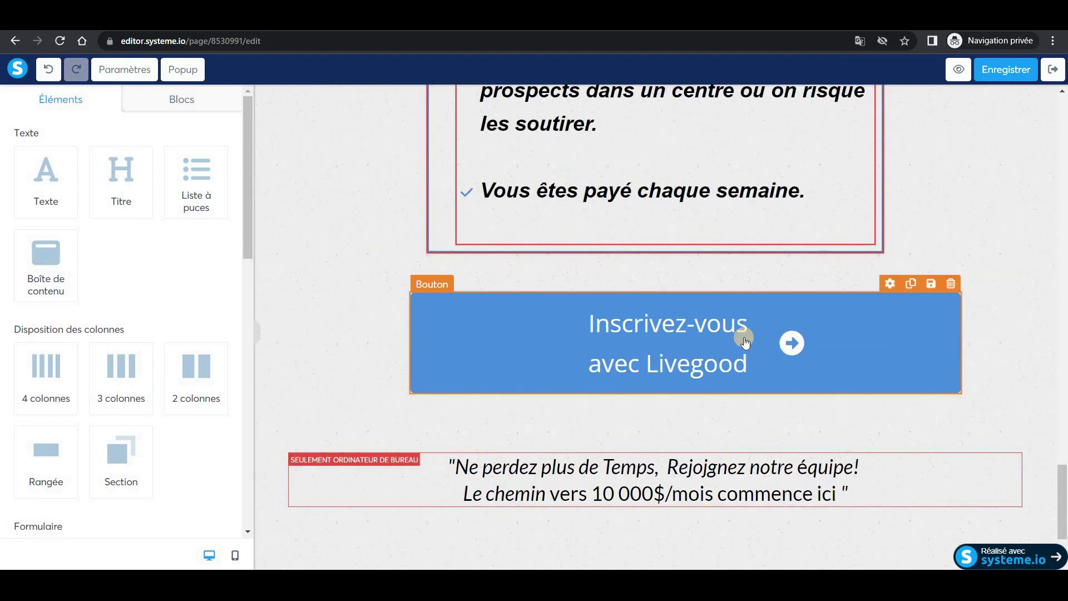
click(657, 362)
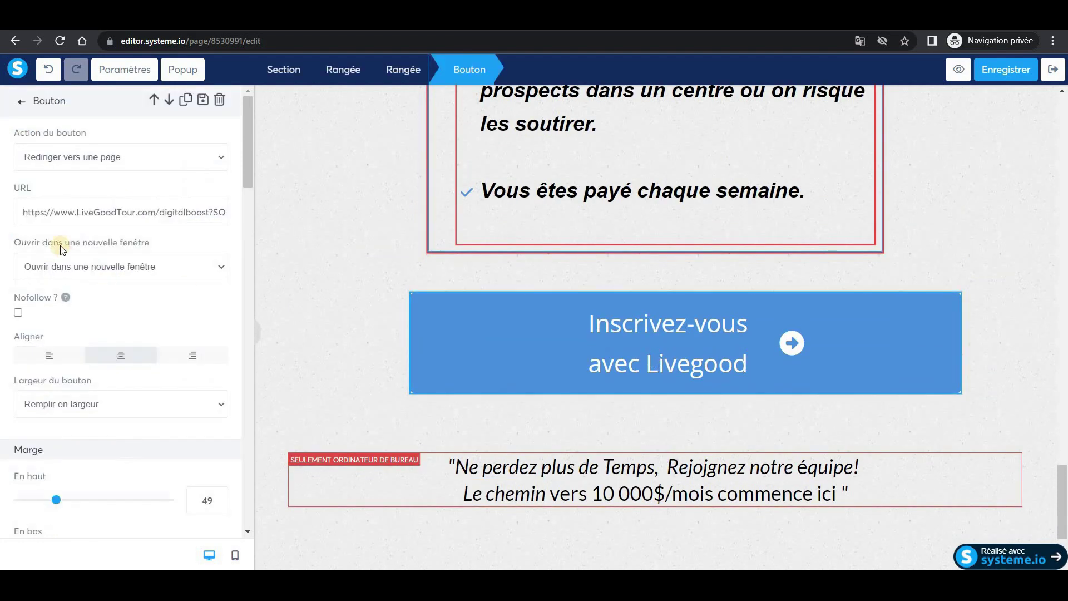
drag(19, 212, 233, 216)
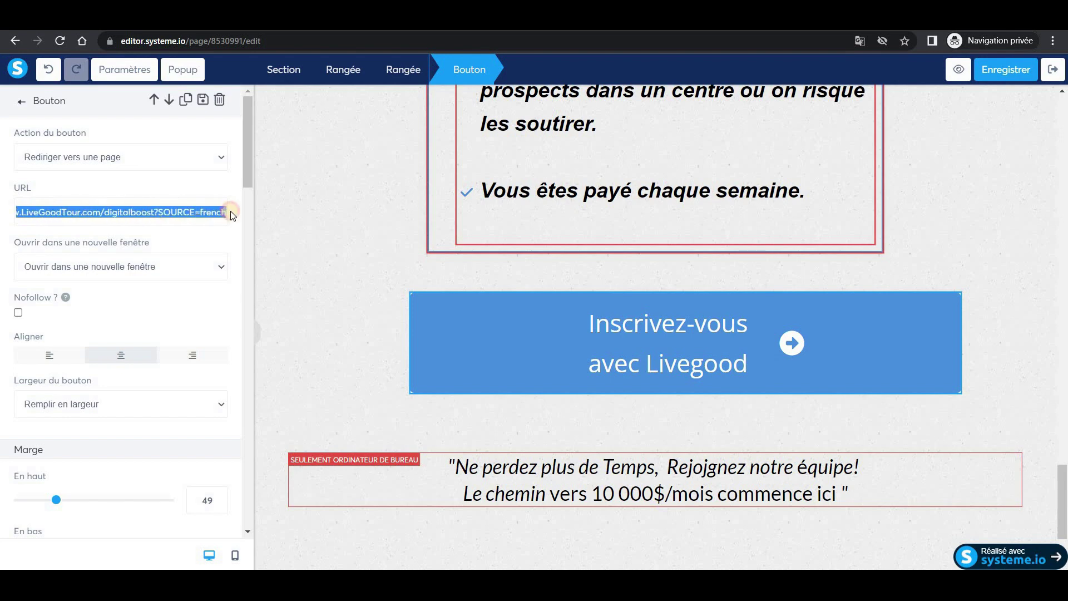
right_click(110, 212)
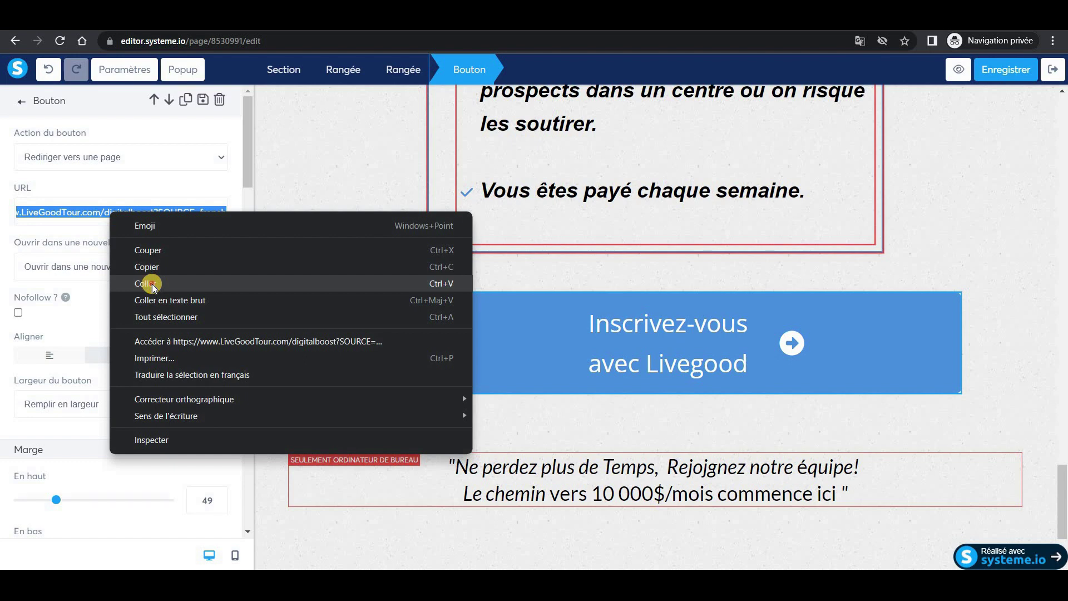
click(156, 284)
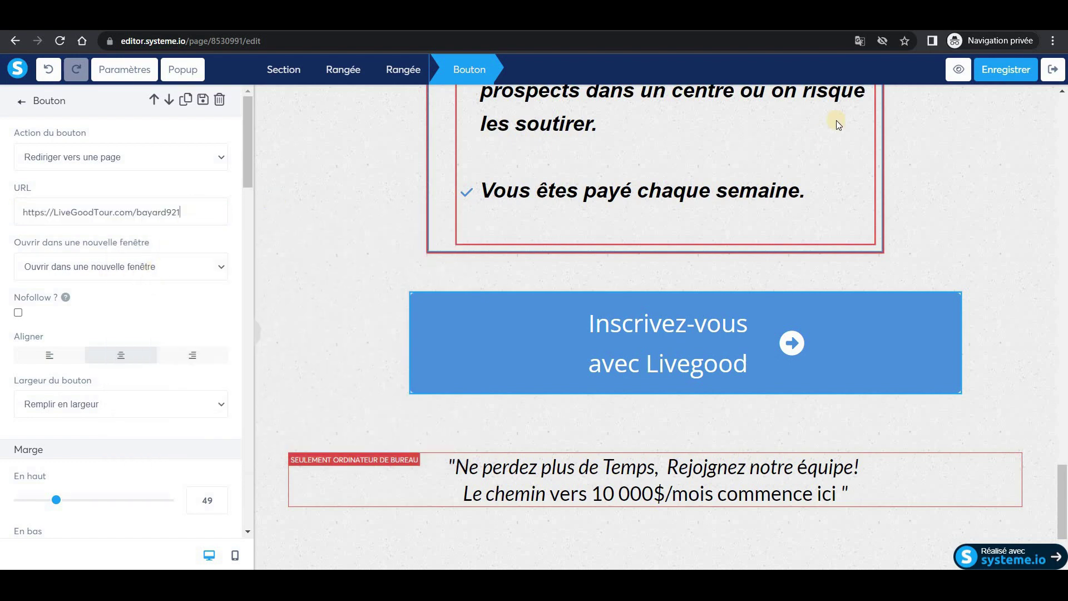
click(992, 75)
scroll(237, 348, down, 10)
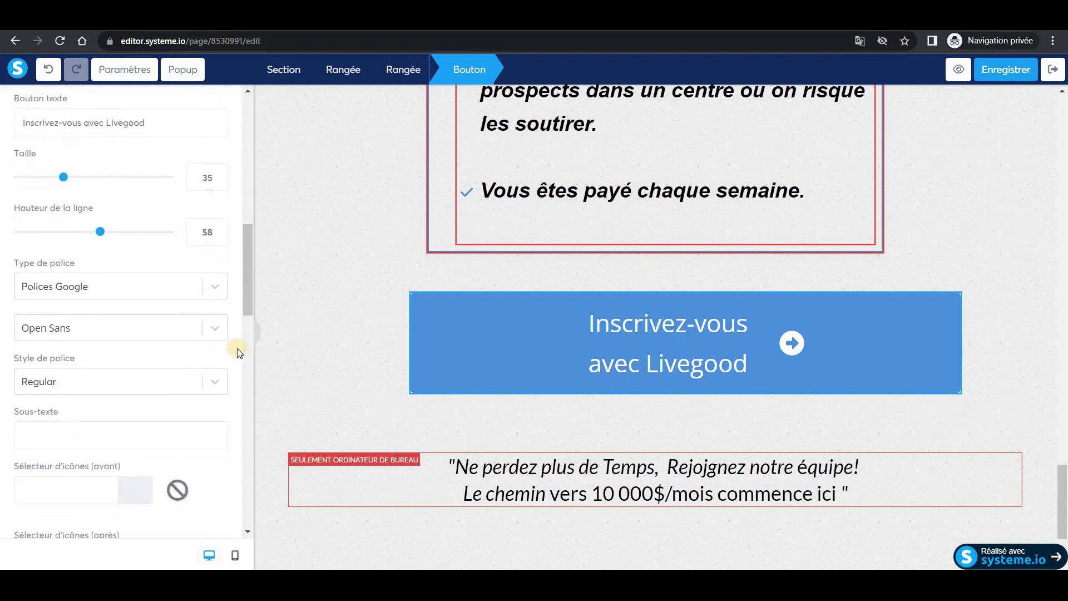
scroll(237, 349, down, 7)
scroll(237, 349, up, 13)
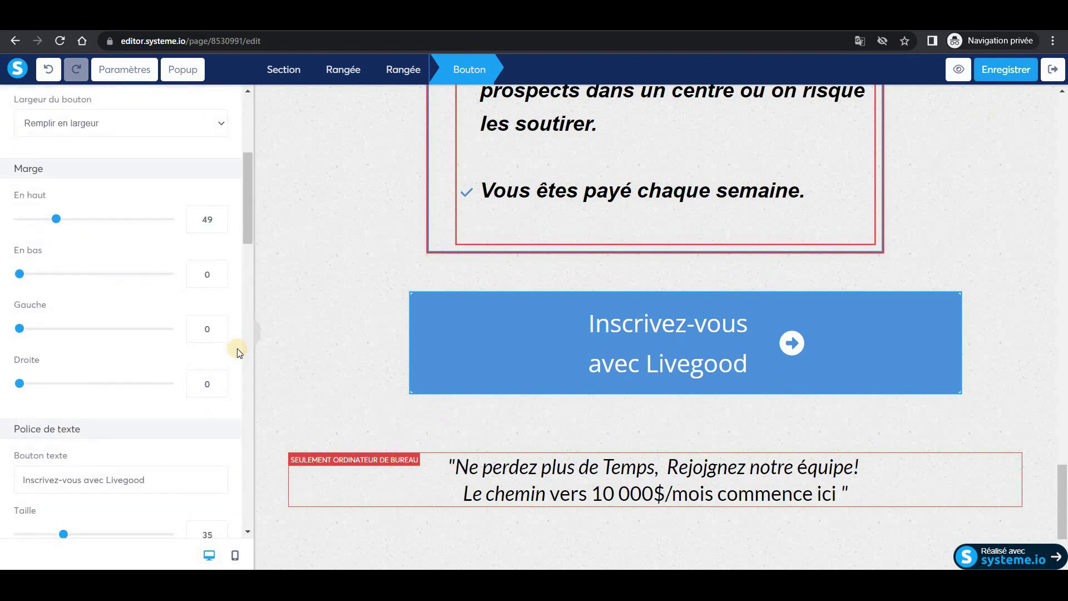
scroll(237, 348, up, 5)
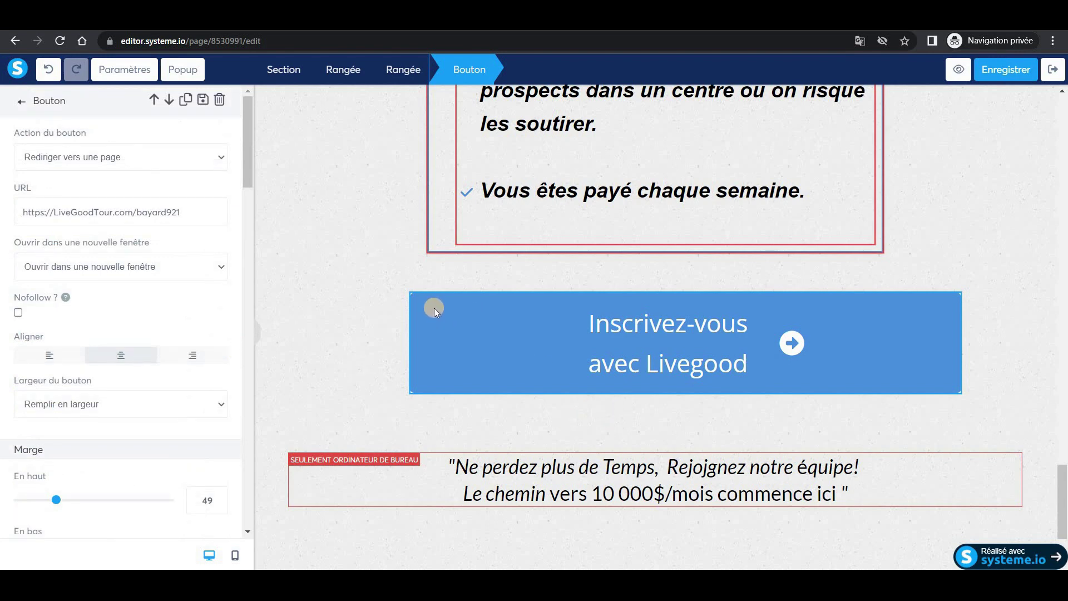
Open the page's header code and replace the WhatsApp phone number in the widget.
click(124, 74)
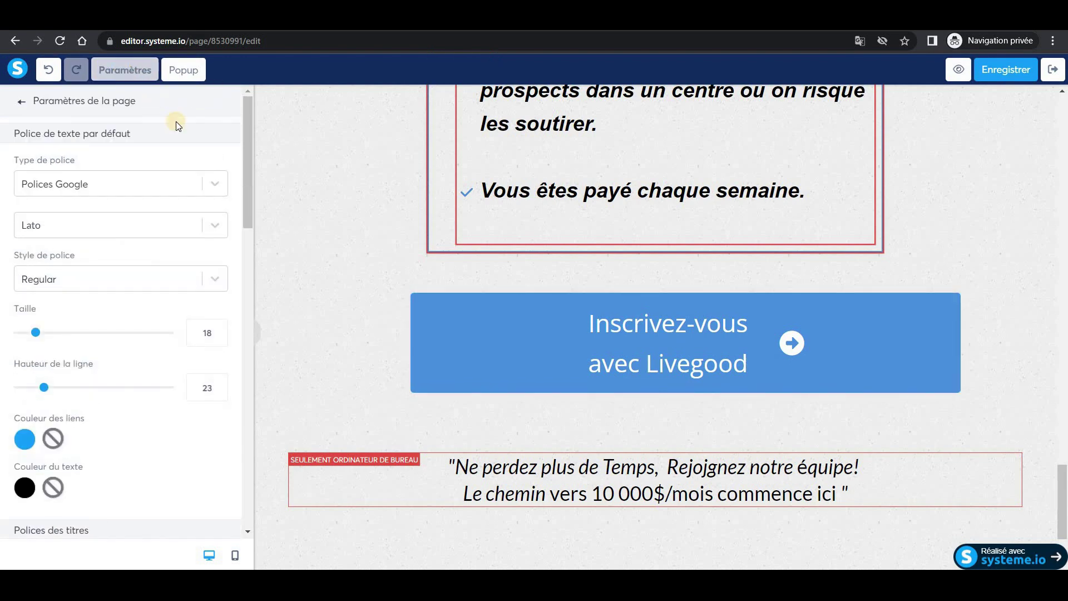
drag(246, 134, 247, 450)
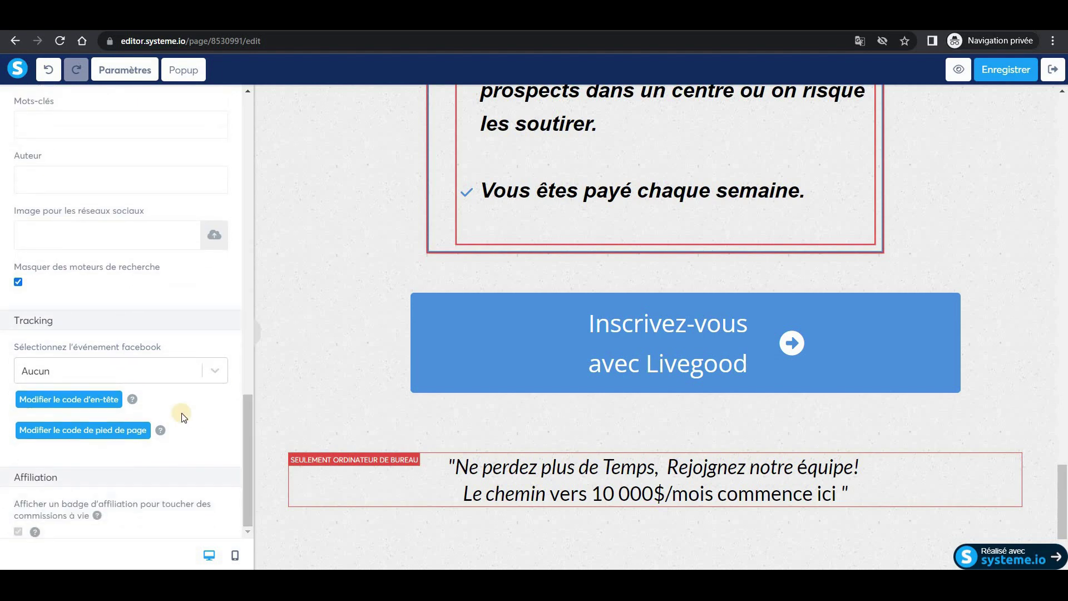
click(66, 399)
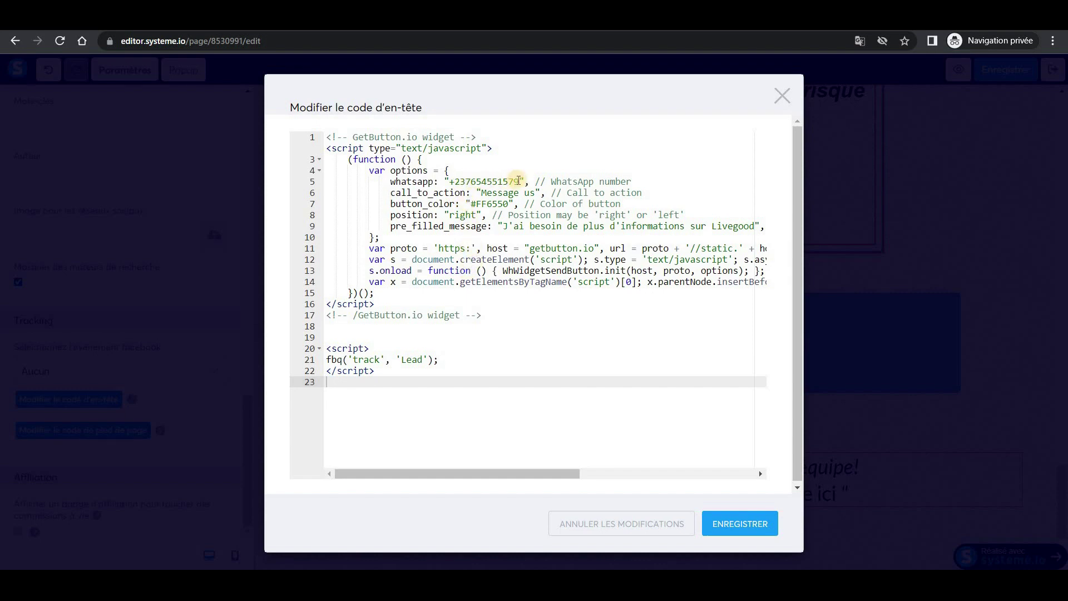
click(519, 181)
key(BackSpace)
key(BackSpace)
key(BackSpace)
key(BackSpace)
key(BackSpace)
key(BackSpace)
key(BackSpace)
key(BackSpace)
key(BackSpace)
key(BackSpace)
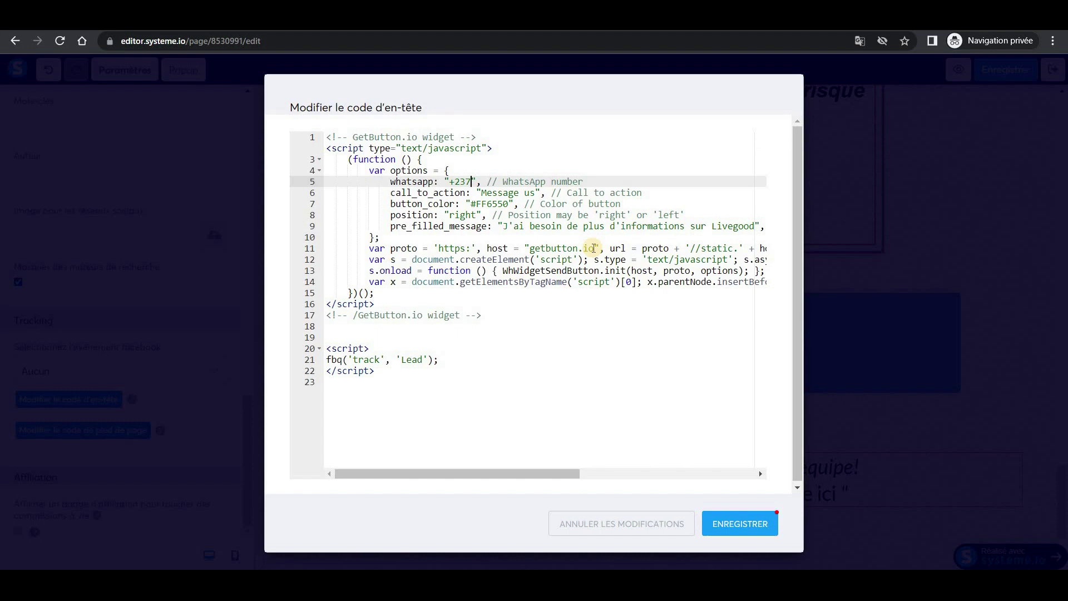
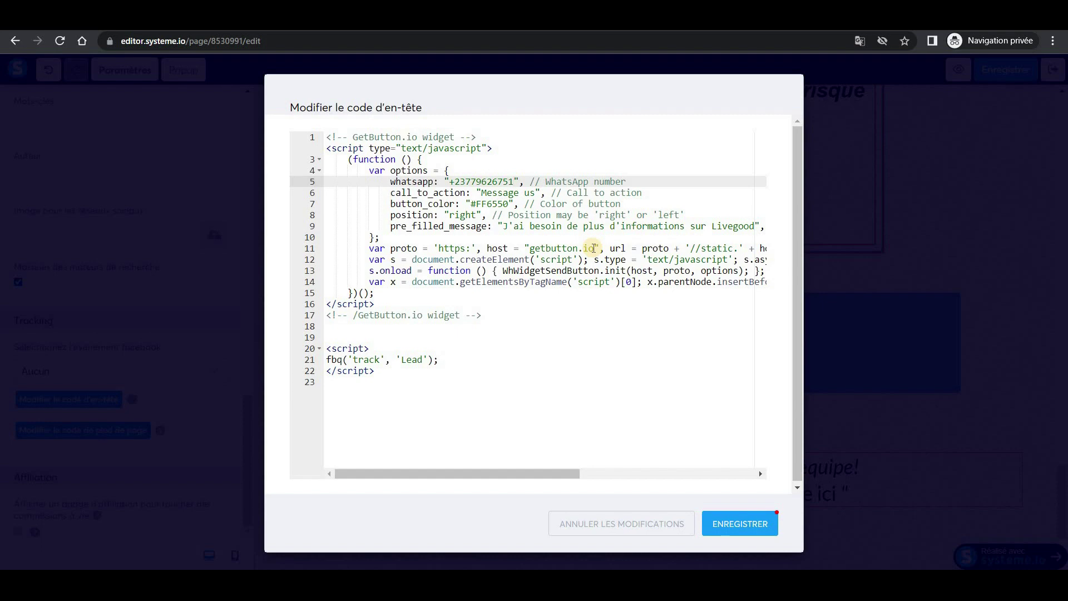
Change the call_to_action text from 'Message us' to 'Contactez-nous' and save the header code.
drag(482, 192, 535, 193)
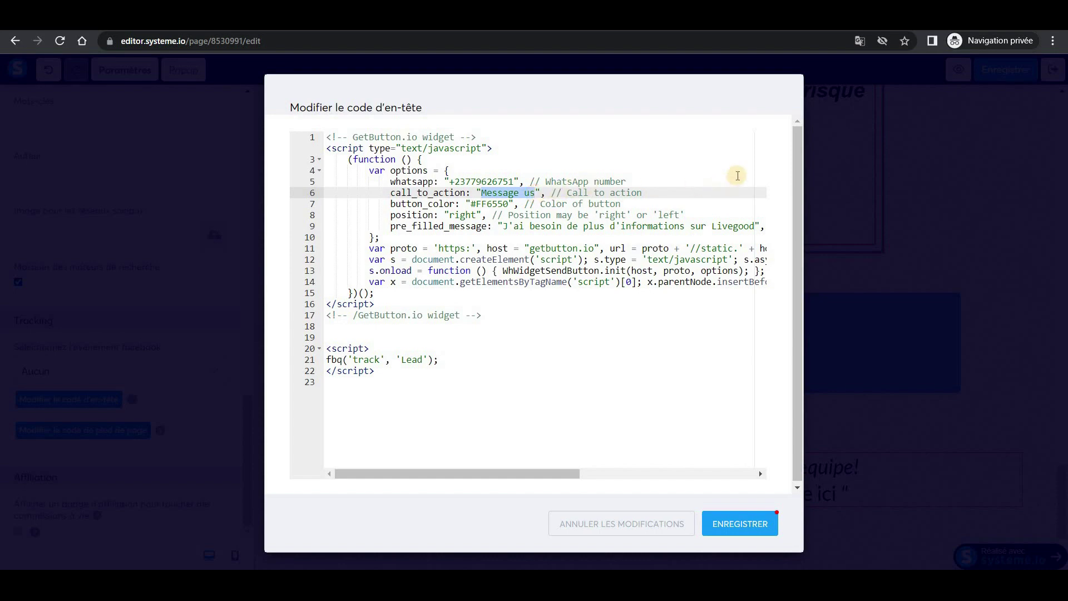
text(Contac)
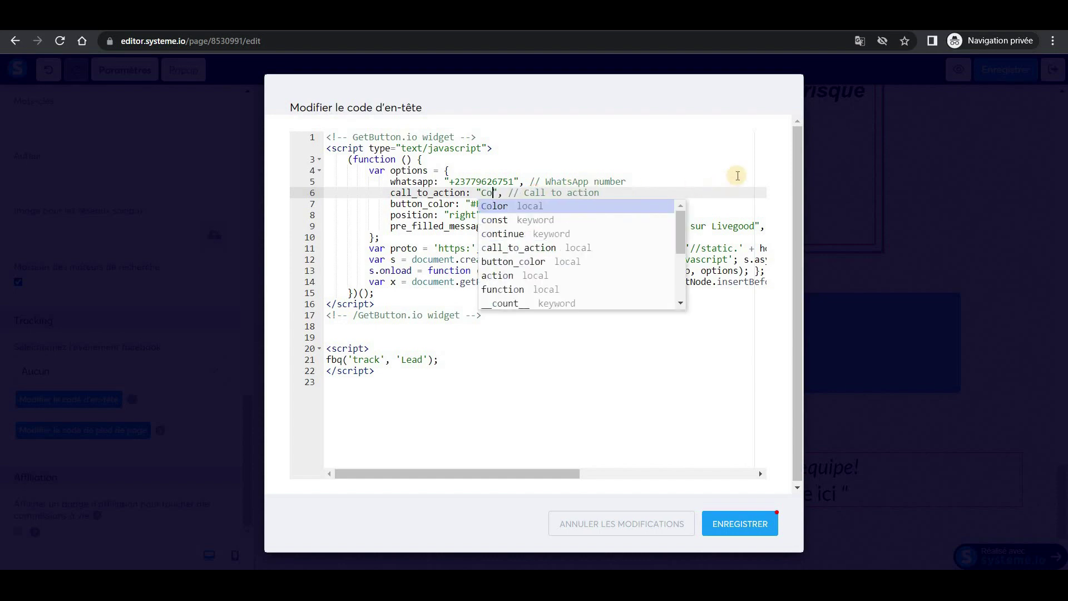
text(tez)
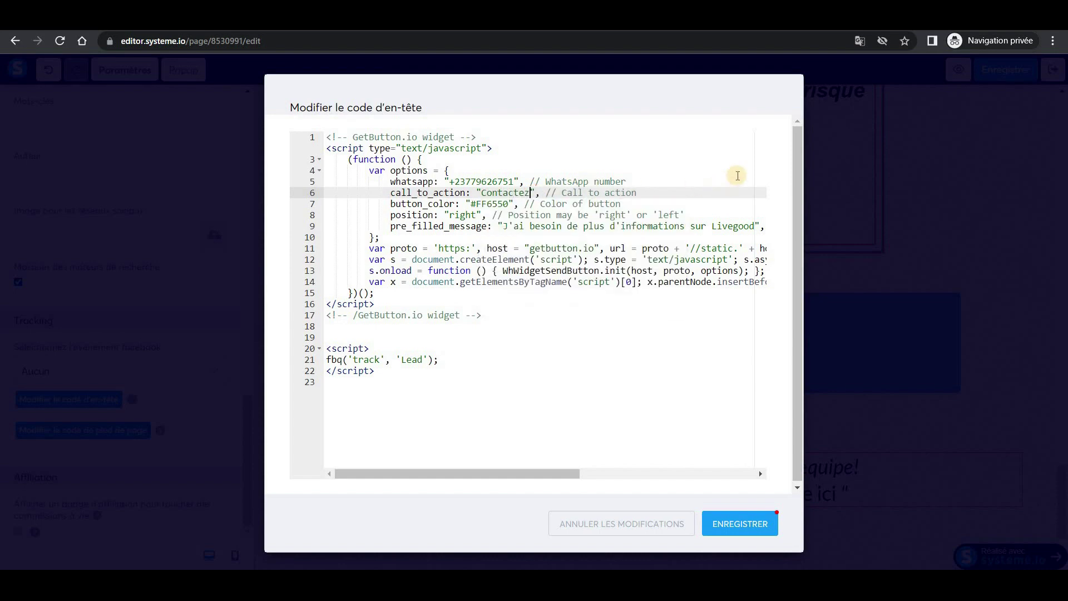
text(-nous)
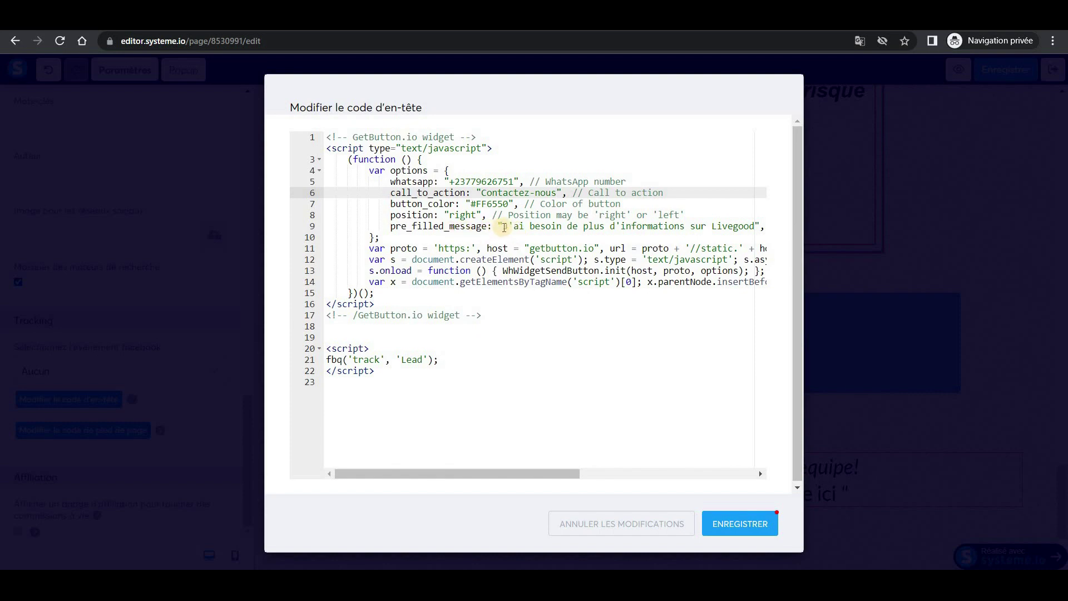
drag(506, 227, 762, 228)
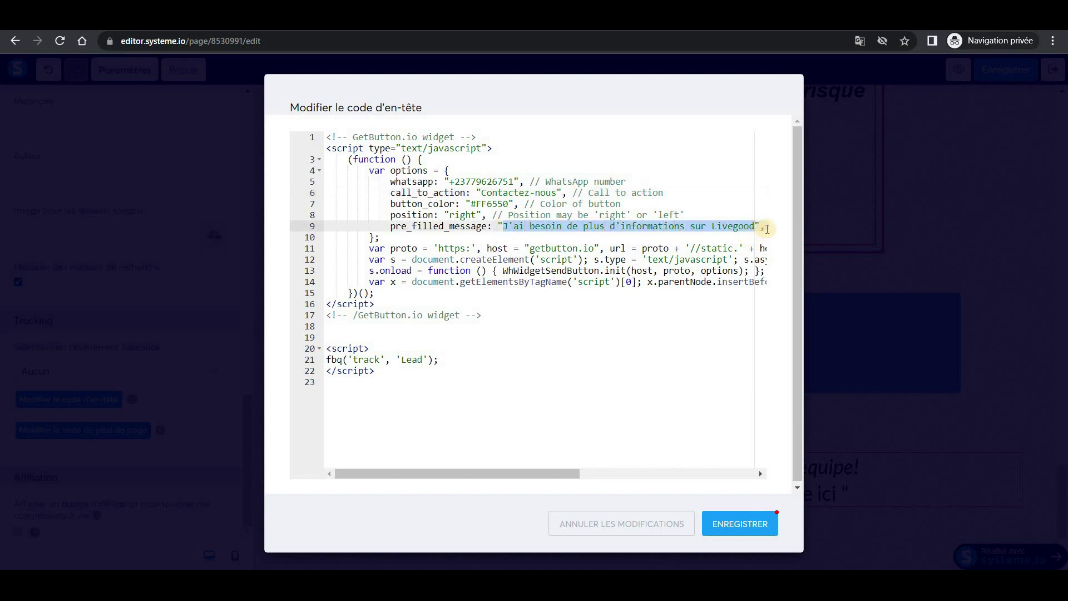
click(766, 214)
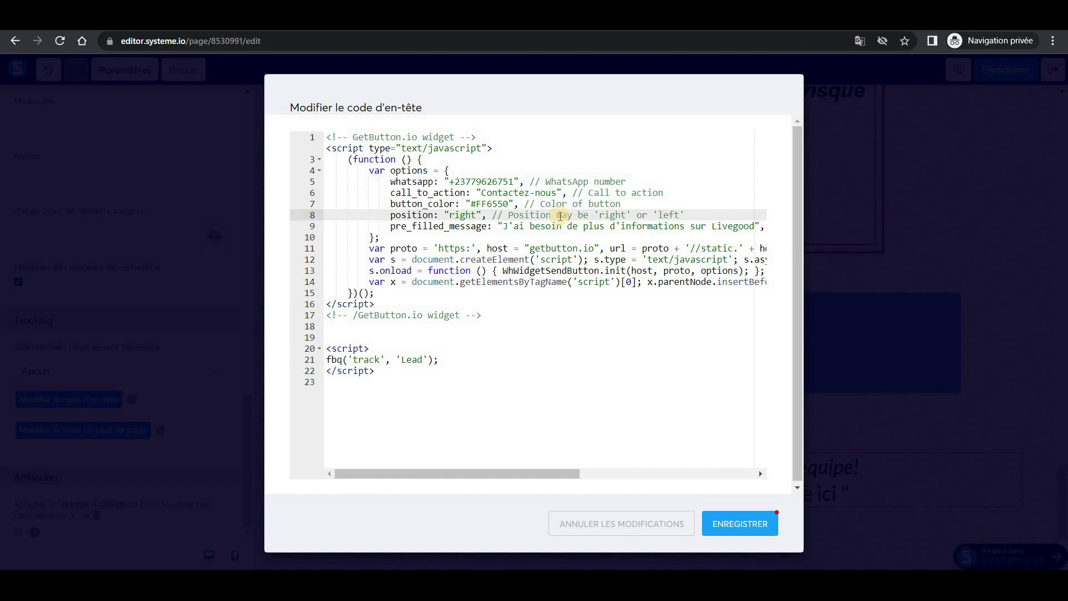
click(733, 523)
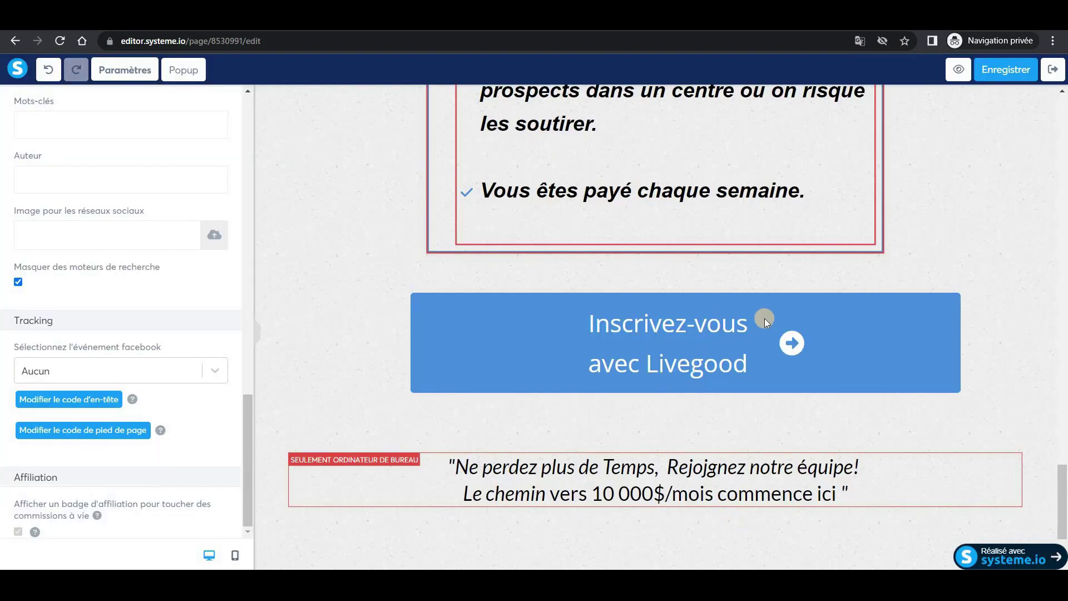
Save the sales page, exit the editor, and view the webinar livegood step's published page.
click(1007, 66)
click(984, 202)
scroll(963, 251, up, 15)
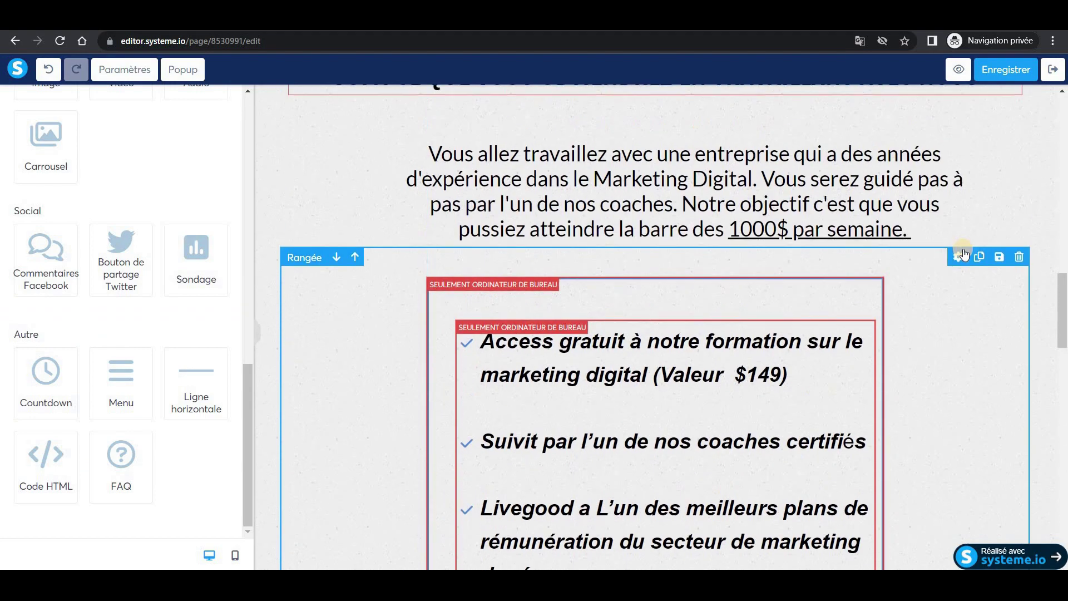
scroll(962, 251, up, 10)
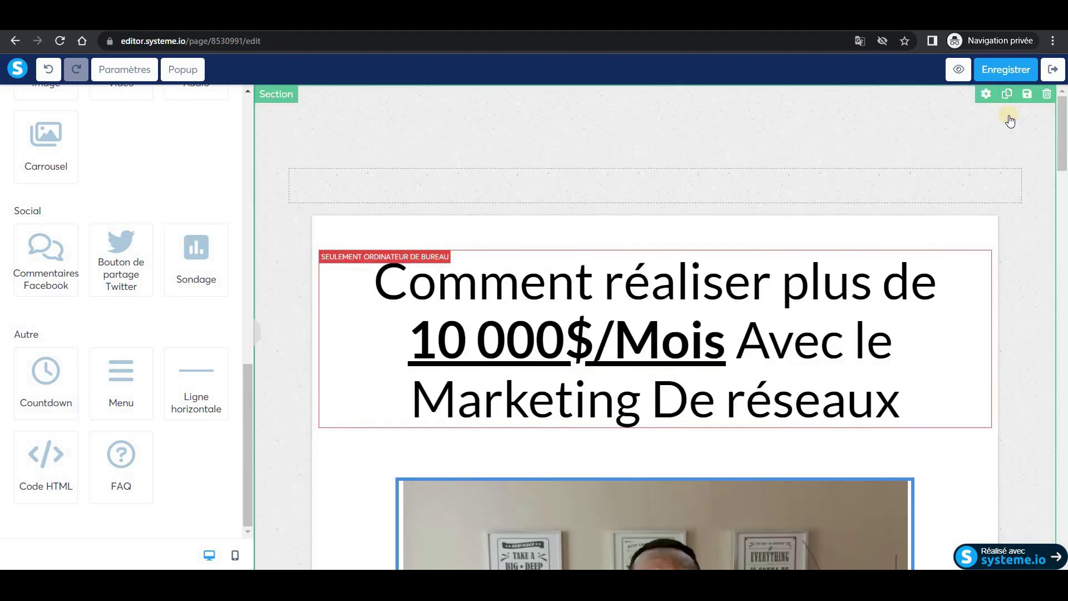
click(1052, 70)
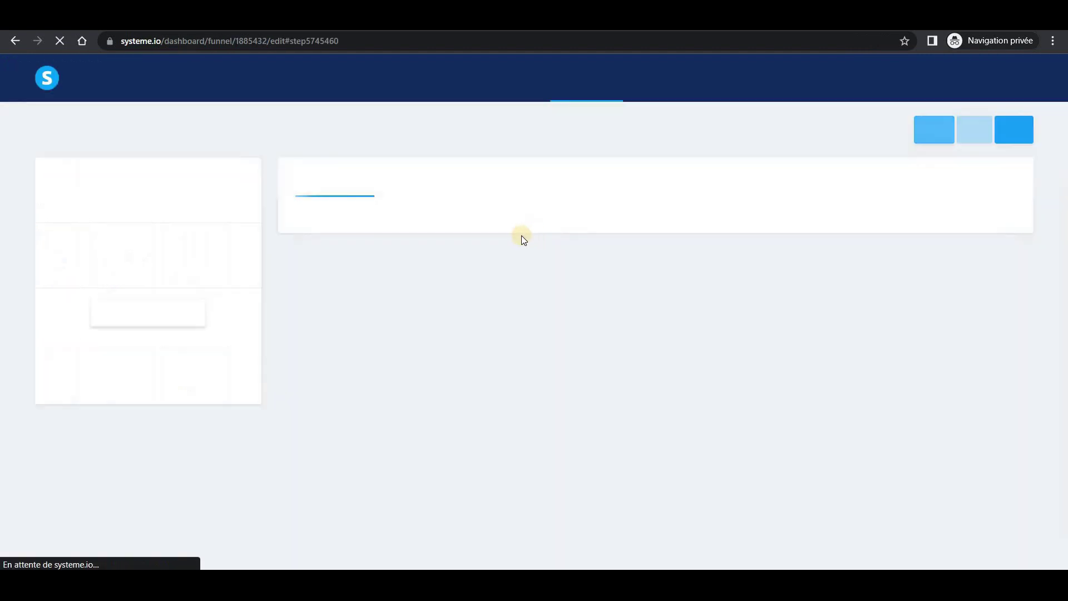
click(143, 258)
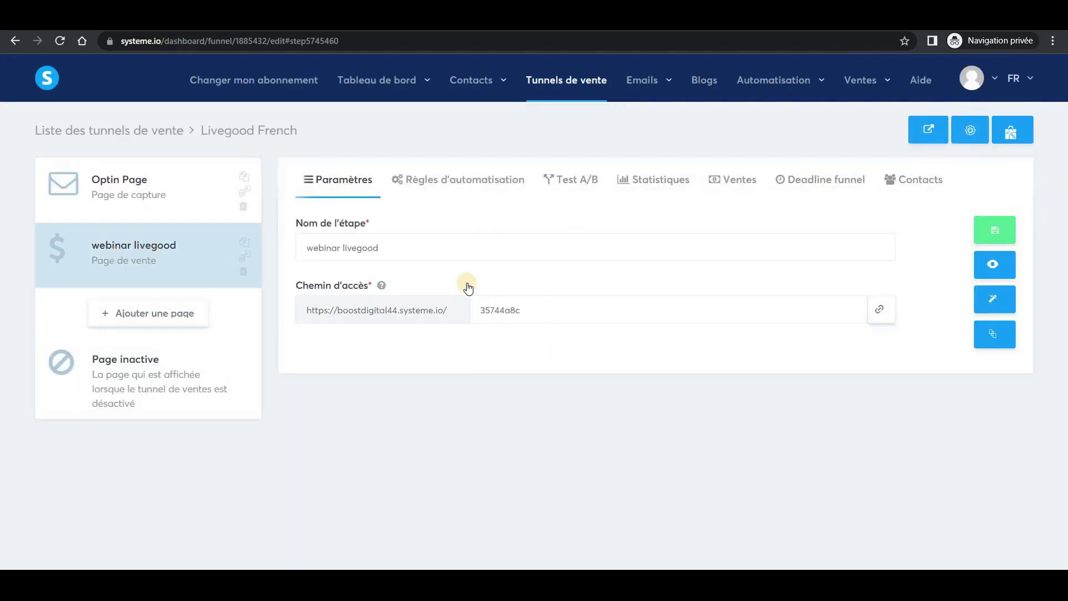
click(991, 266)
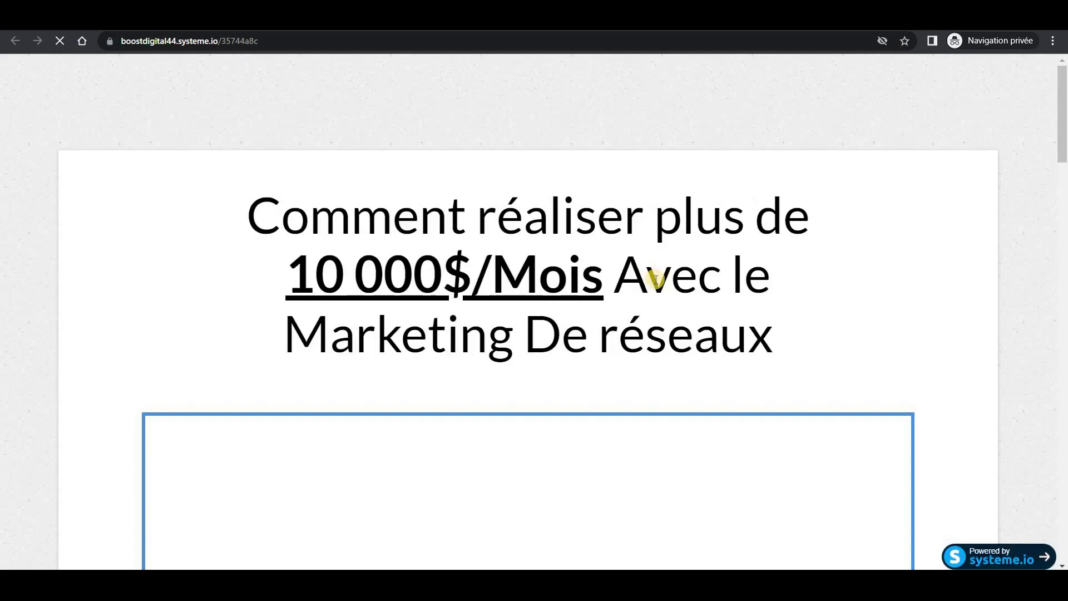
Test the upper 'Inscrivez-vous avec Livegood' button, which opens the LiveGood signup page.
scroll(656, 278, down, 4)
scroll(656, 280, up, 4)
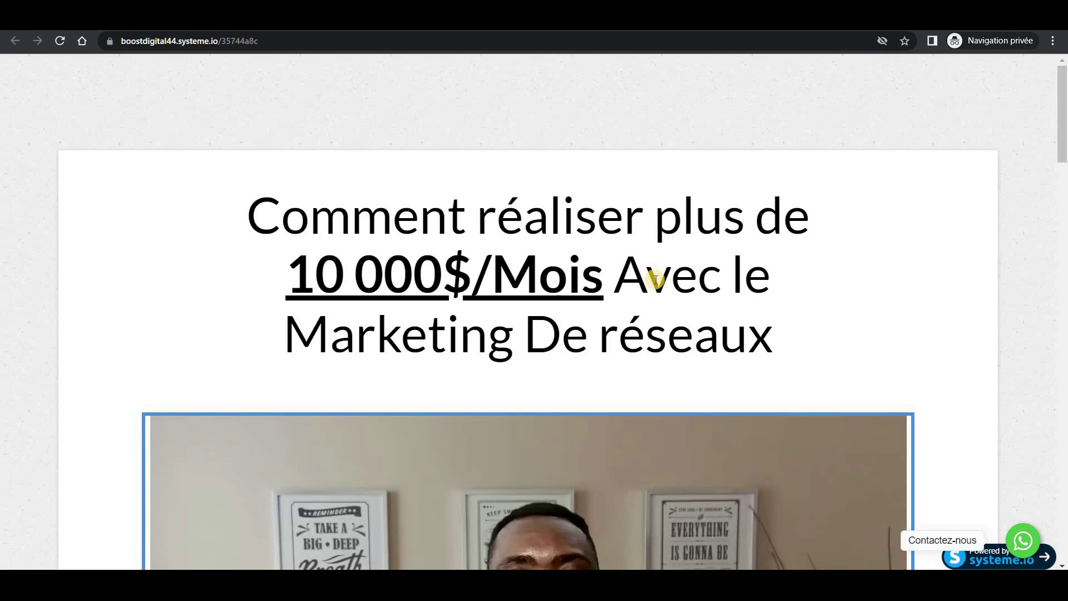
scroll(656, 279, down, 1)
scroll(656, 280, down, 11)
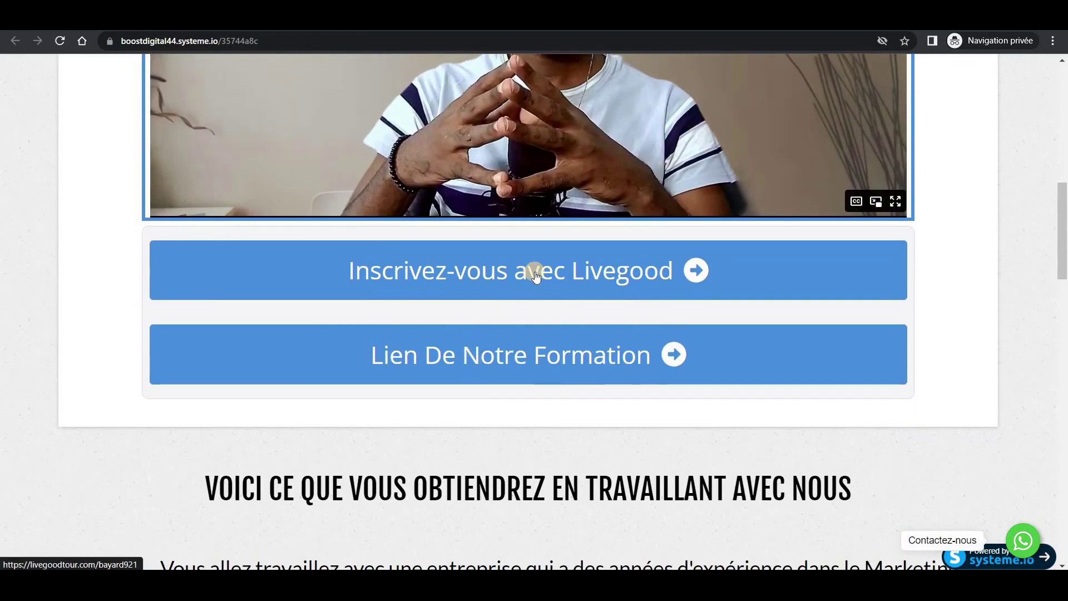
click(536, 271)
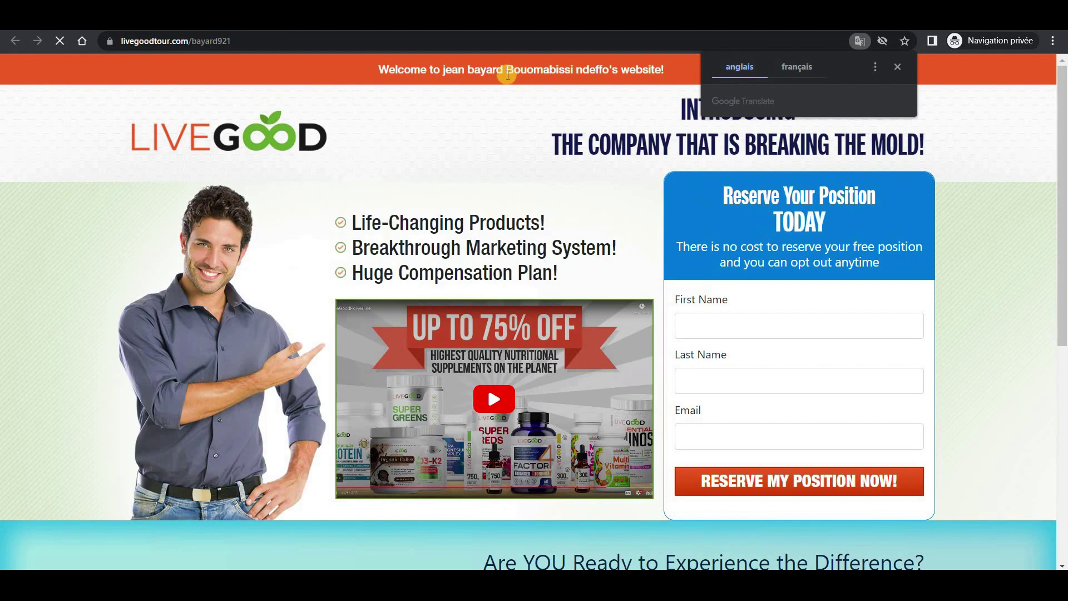
drag(508, 74, 625, 71)
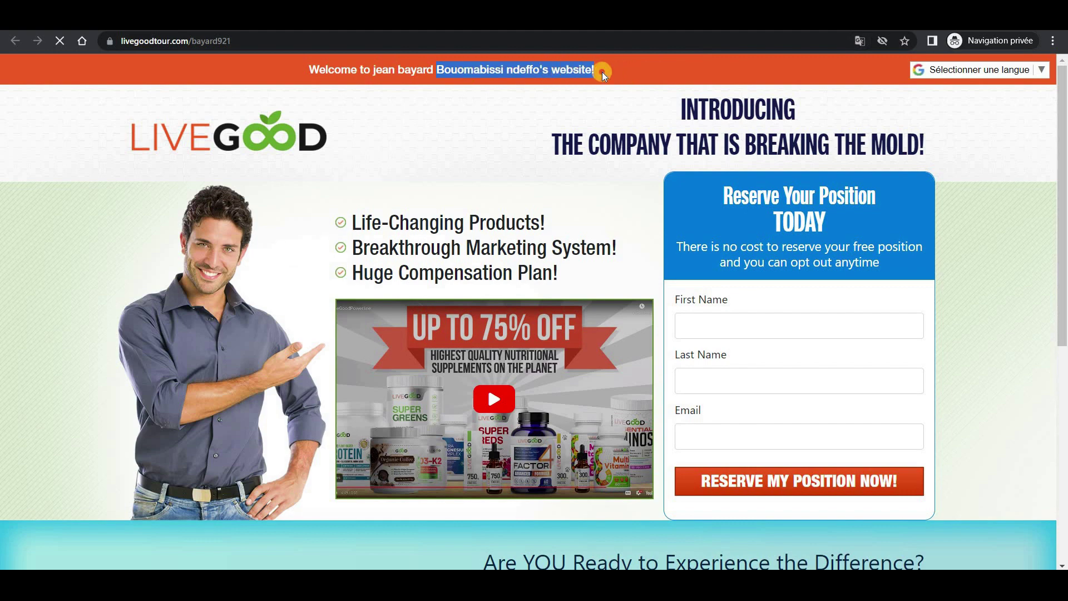
click(601, 84)
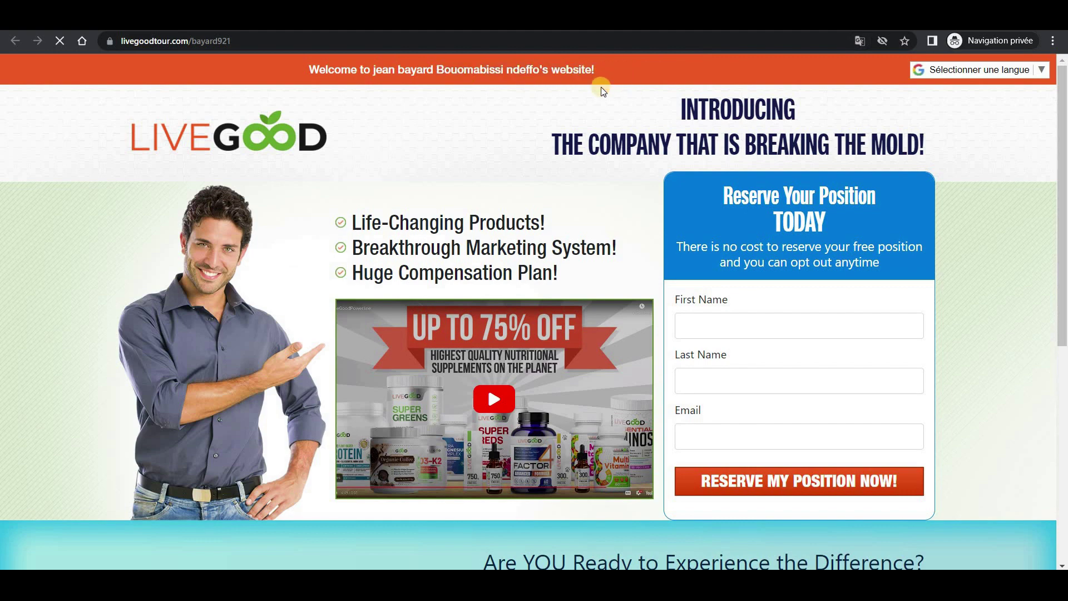
Scroll down the live page and test the lower Livegood signup button's link too.
scroll(587, 278, down, 5)
scroll(587, 278, up, 6)
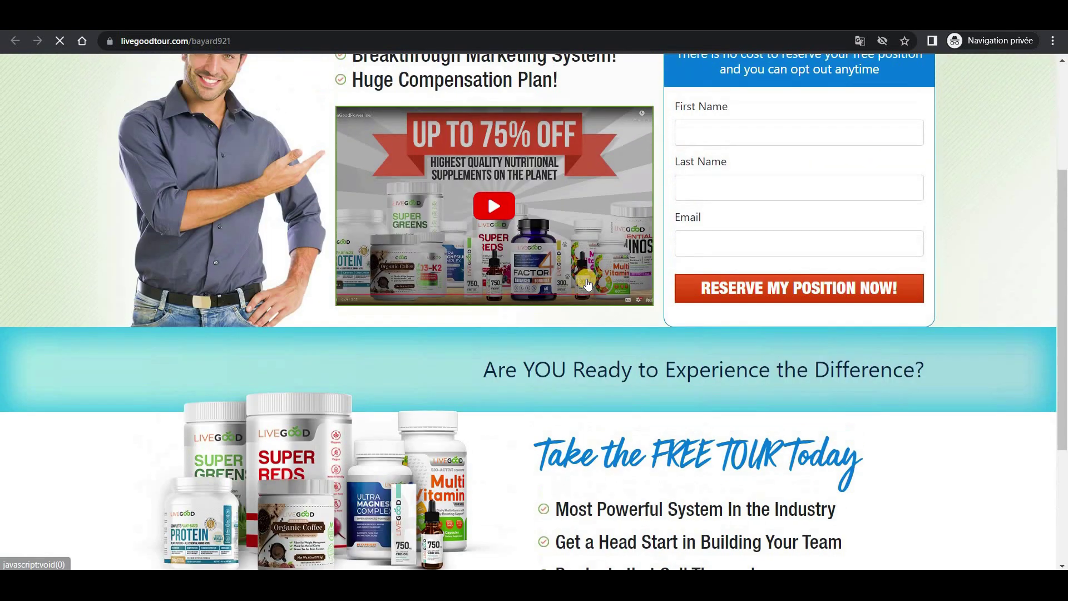
scroll(586, 279, down, 5)
scroll(587, 279, up, 5)
scroll(586, 279, down, 3)
scroll(587, 279, up, 4)
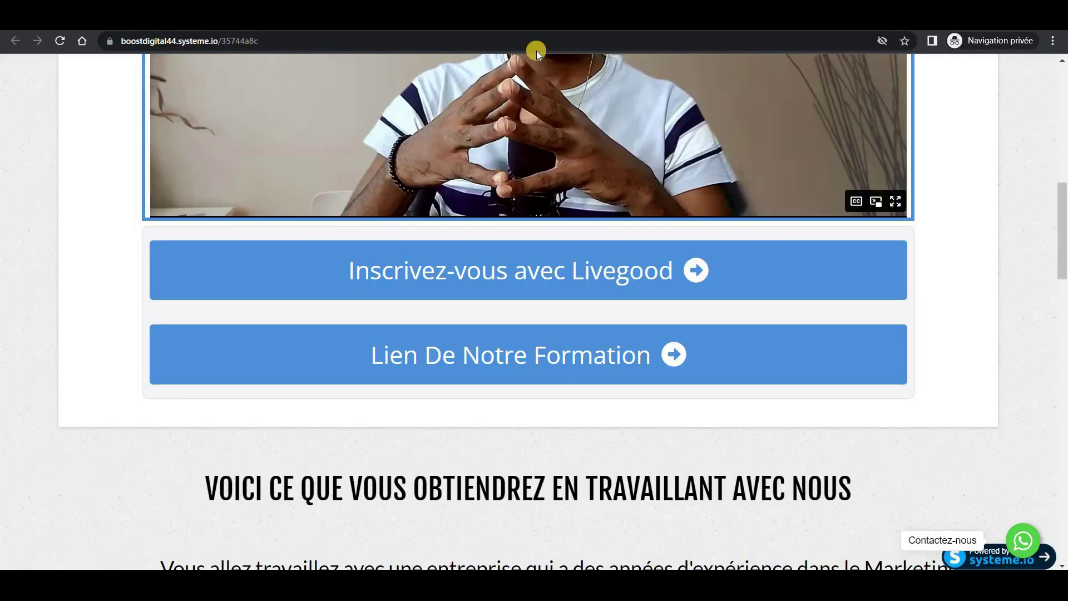
scroll(518, 284, down, 15)
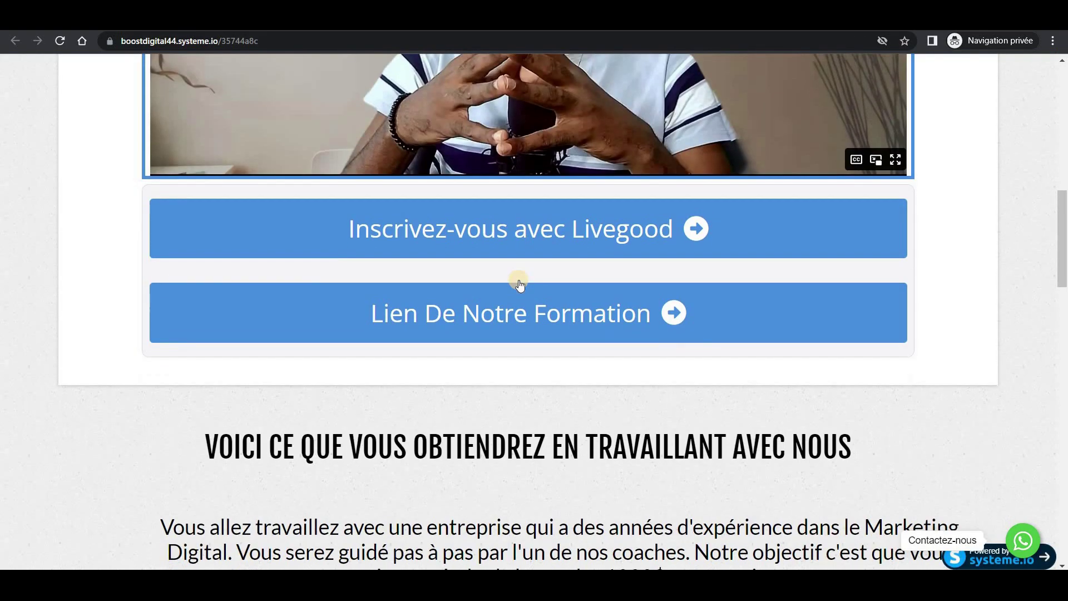
scroll(513, 303, down, 1)
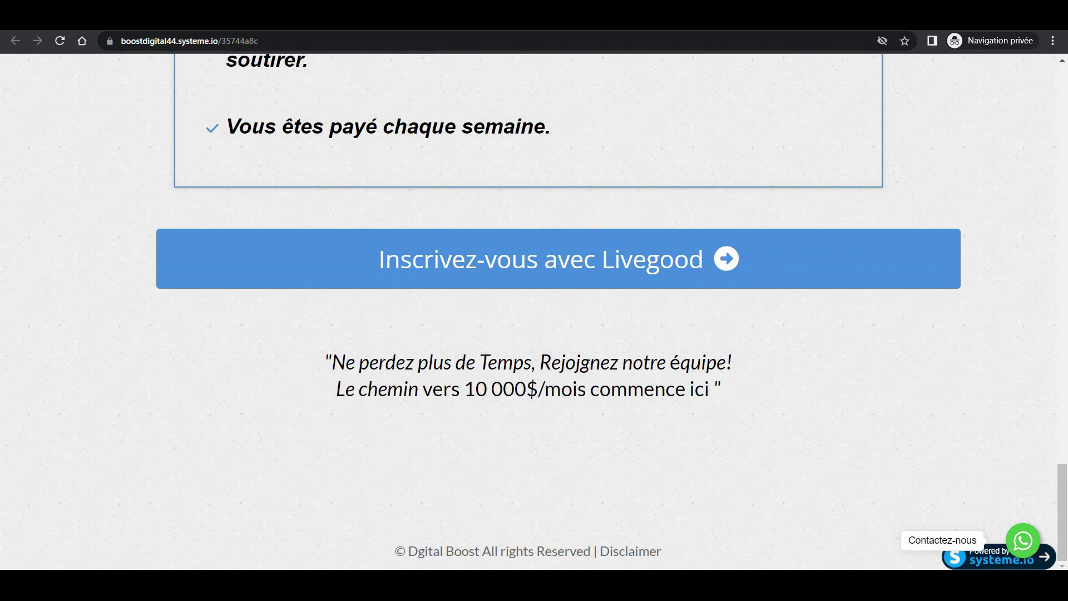
click(539, 261)
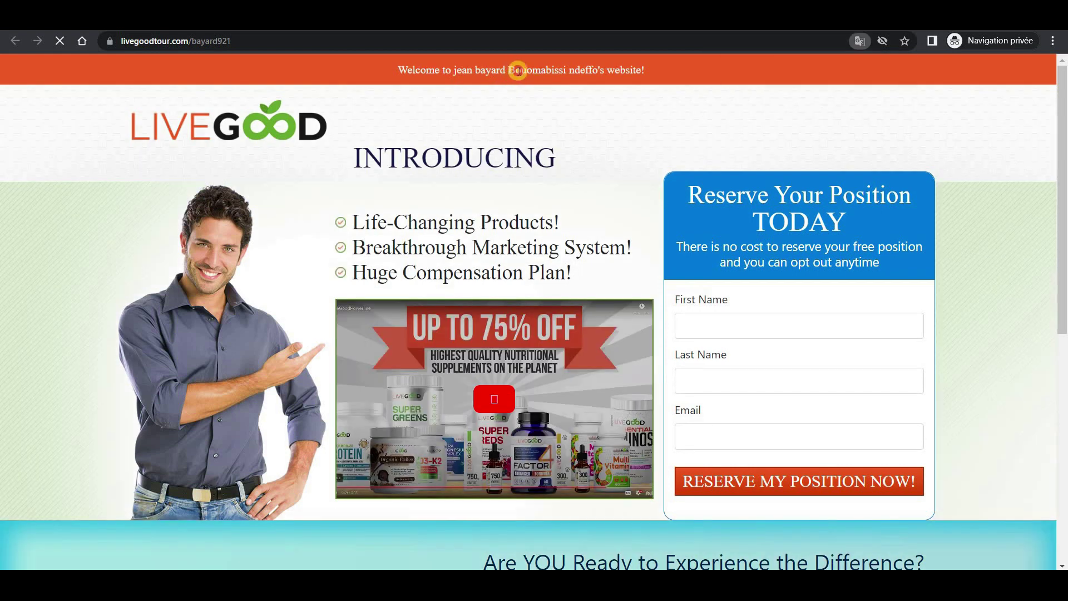
drag(518, 70, 668, 73)
click(647, 76)
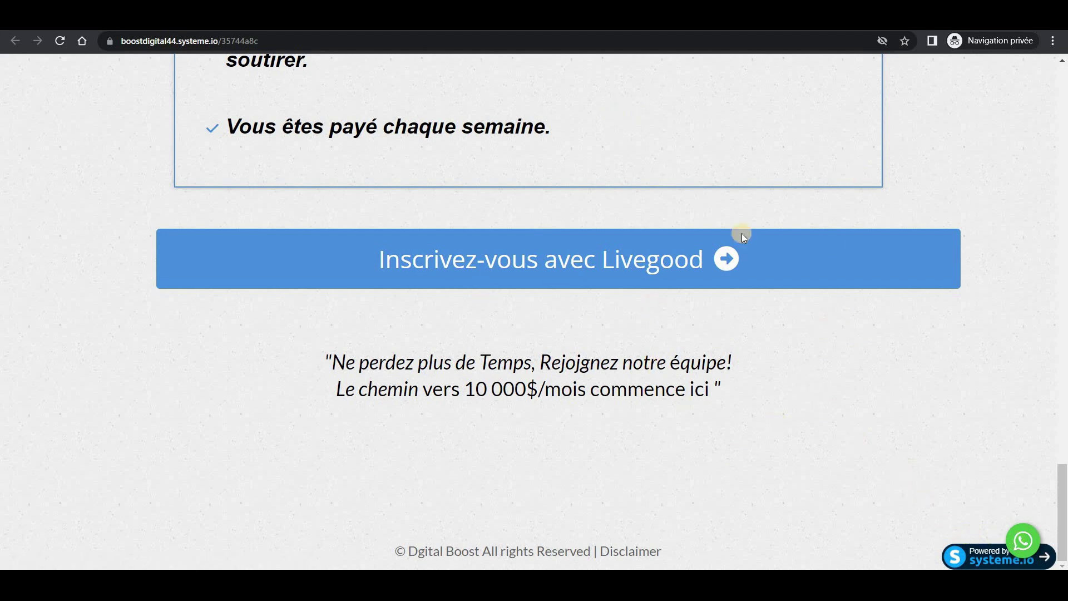
Open the widget's WhatsApp chat, check the number and the prefilled Livegood message, then close it.
click(1022, 547)
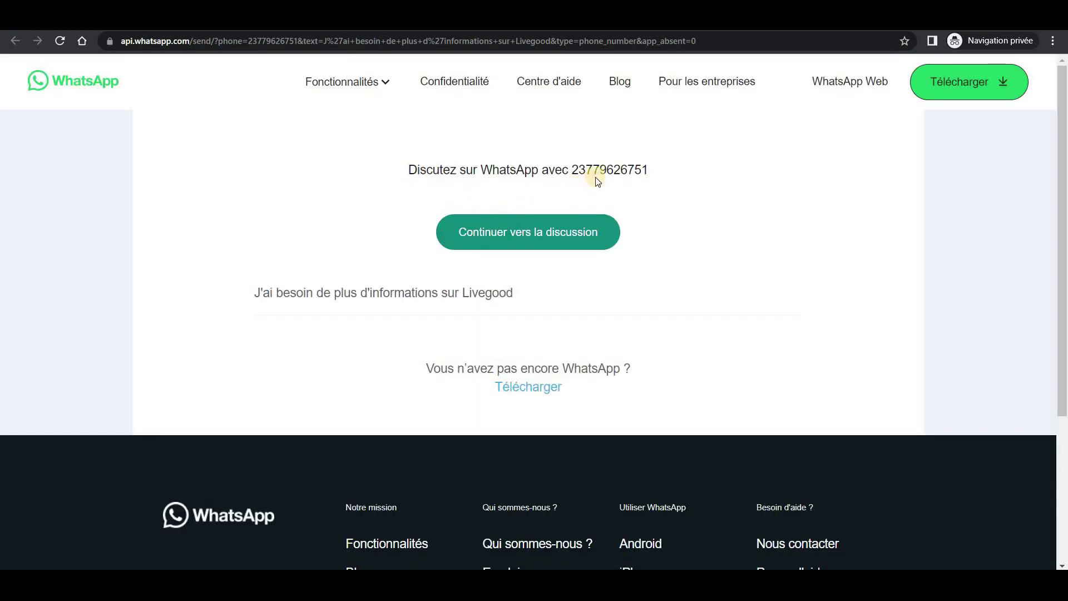
drag(593, 171, 649, 171)
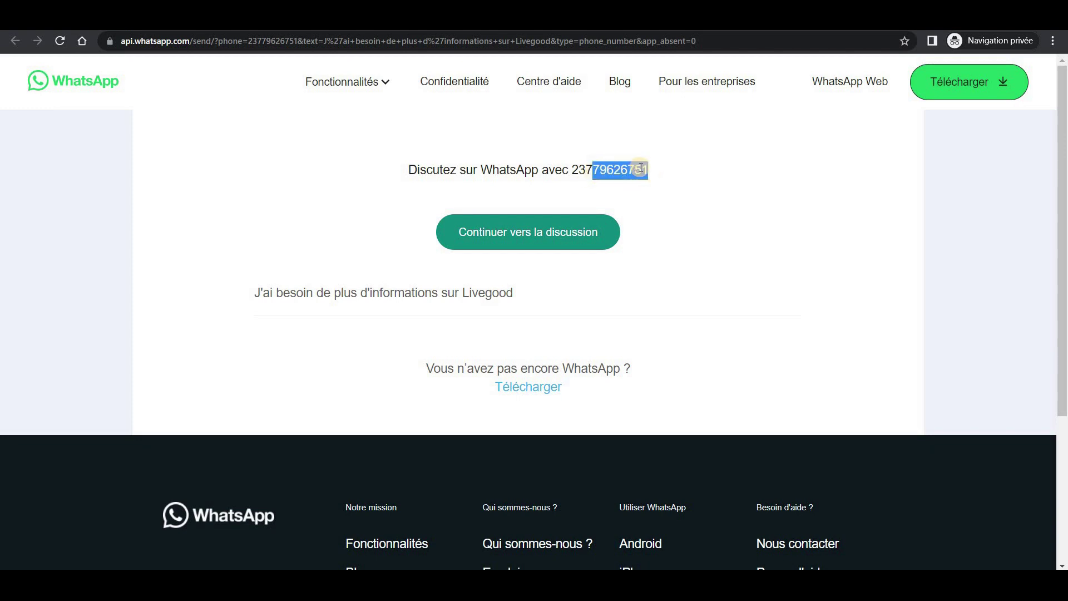
drag(258, 296, 517, 297)
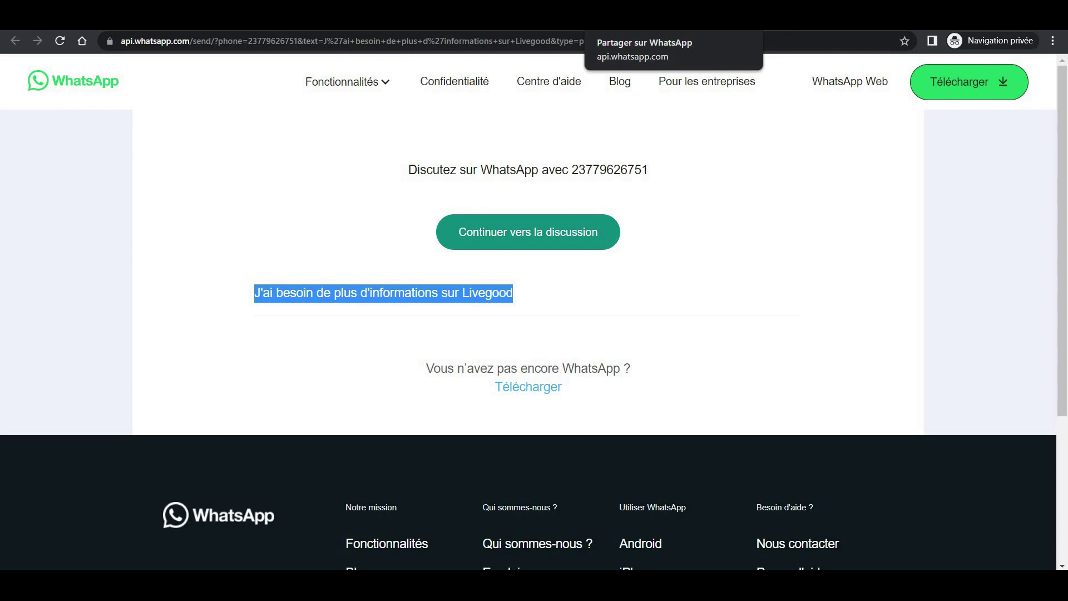
key(ctrl+w)
scroll(699, 334, up, 3)
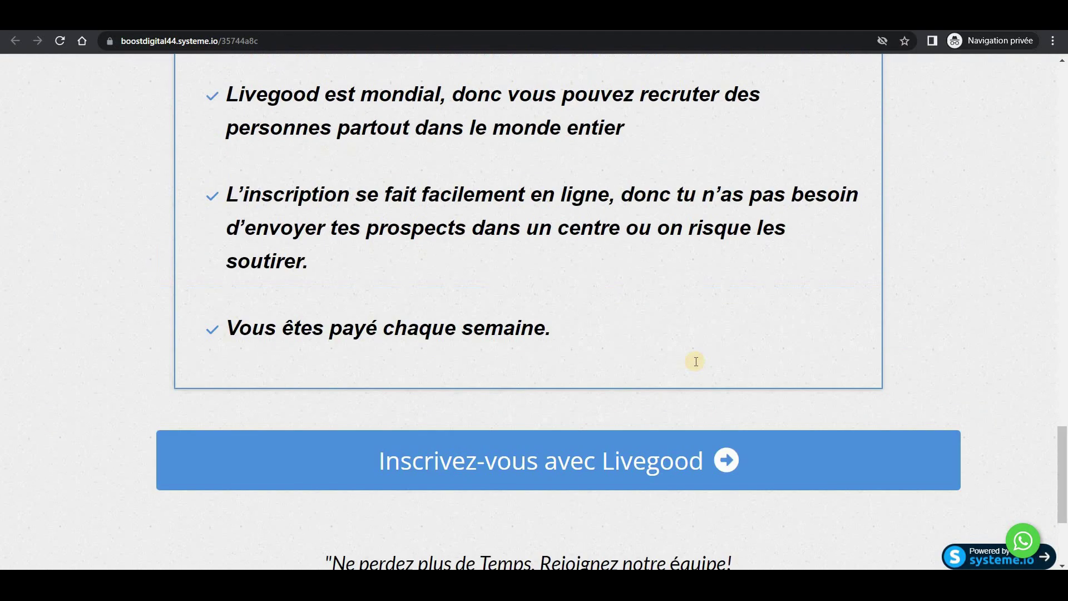
Return to the funnel dashboard and open the webinar livegood page in the editor.
scroll(695, 362, up, 13)
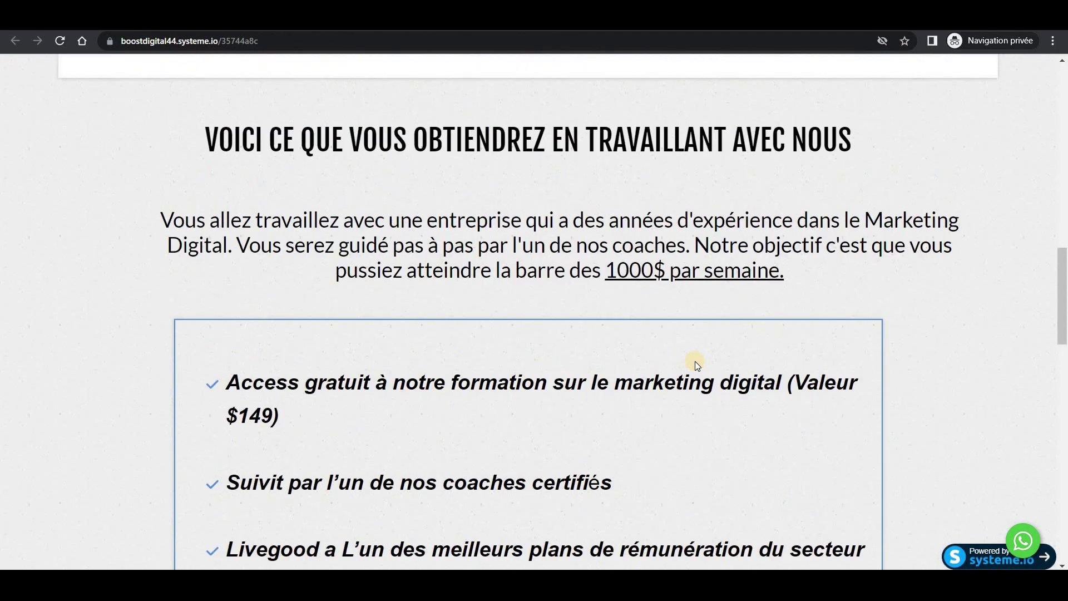
scroll(695, 362, up, 15)
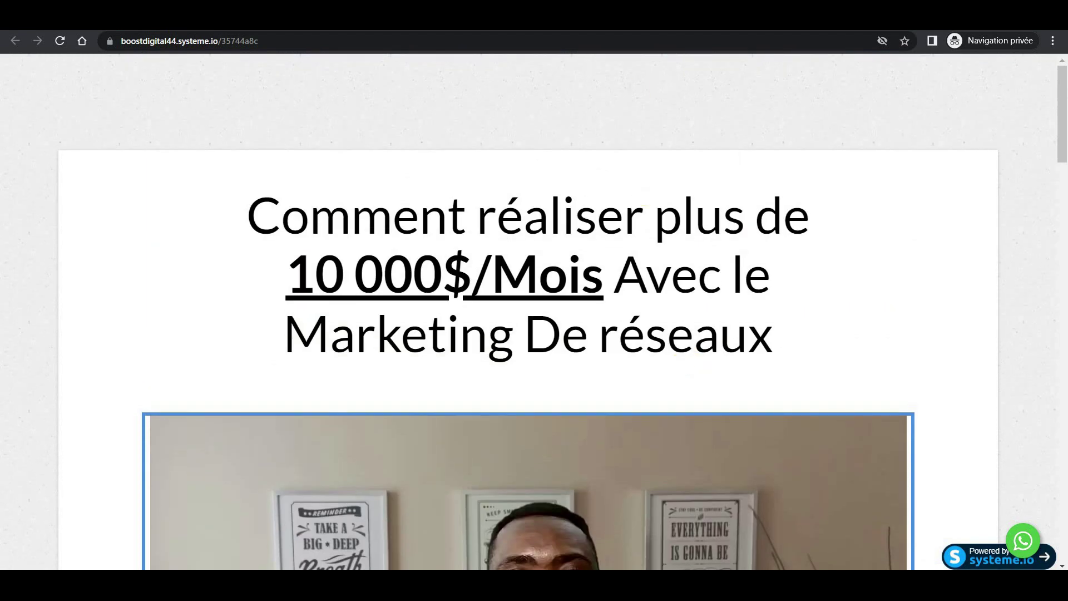
key(ctrl+Tab)
key(ctrl+Tab)
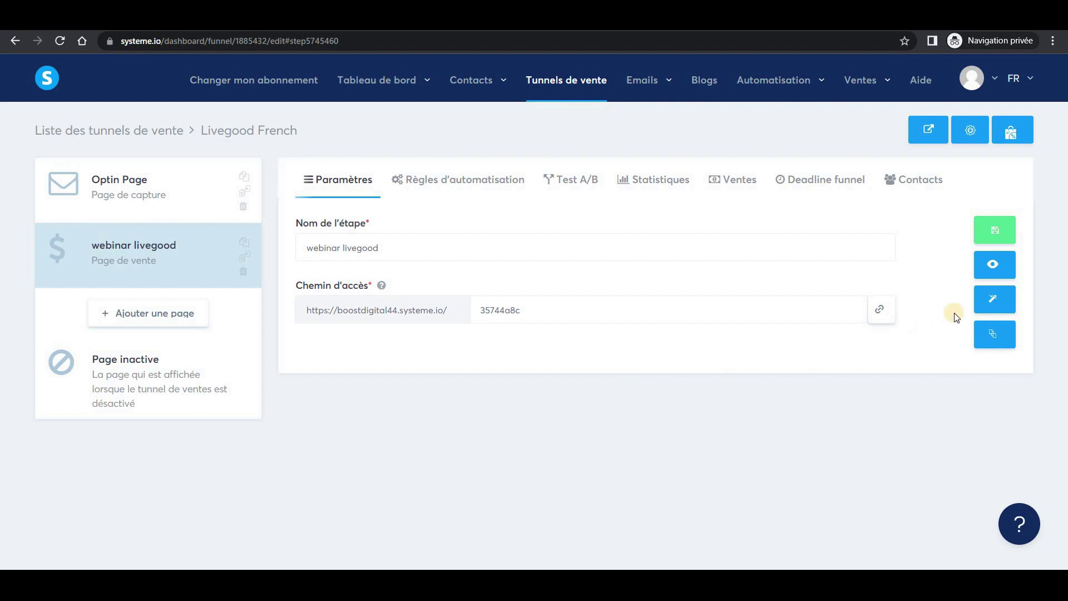
click(994, 300)
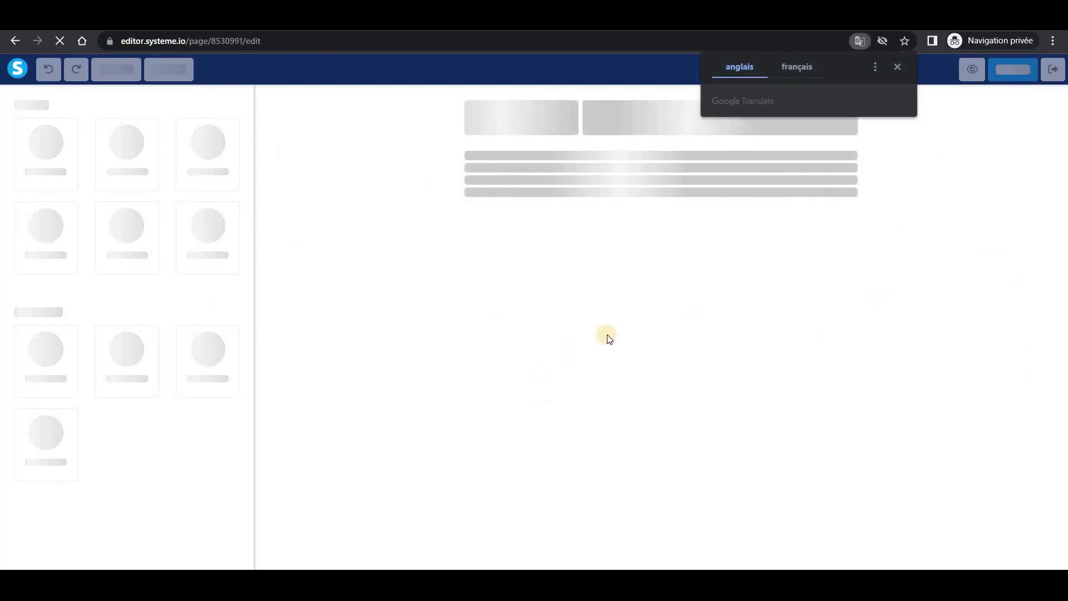
Look over the two blue buttons under the video, then start a new browser tab.
click(898, 66)
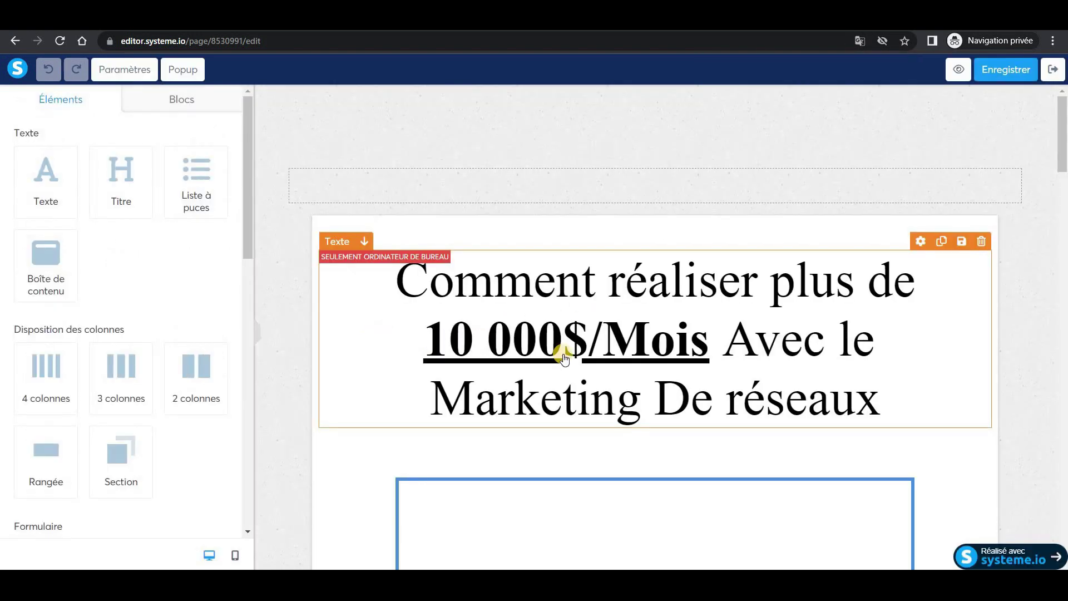
scroll(599, 366, down, 5)
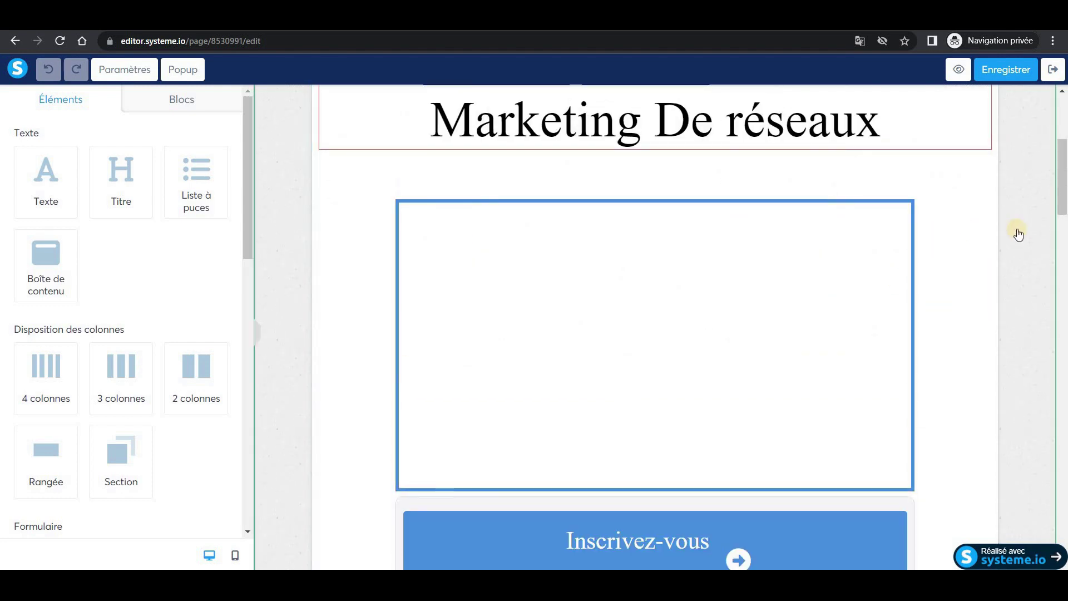
scroll(1018, 233, down, 5)
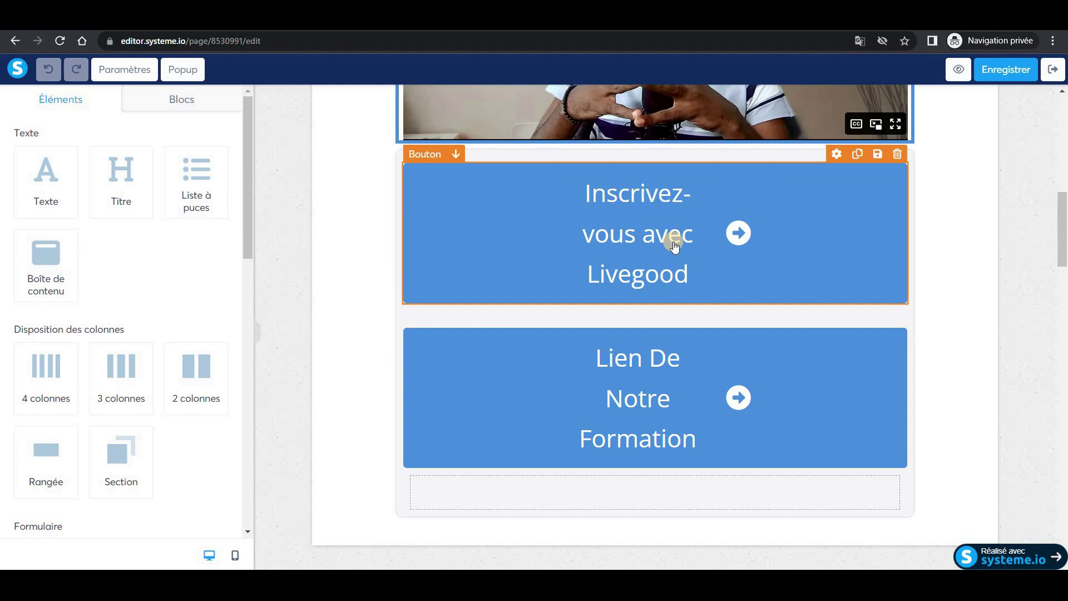
scroll(394, 239, up, 1)
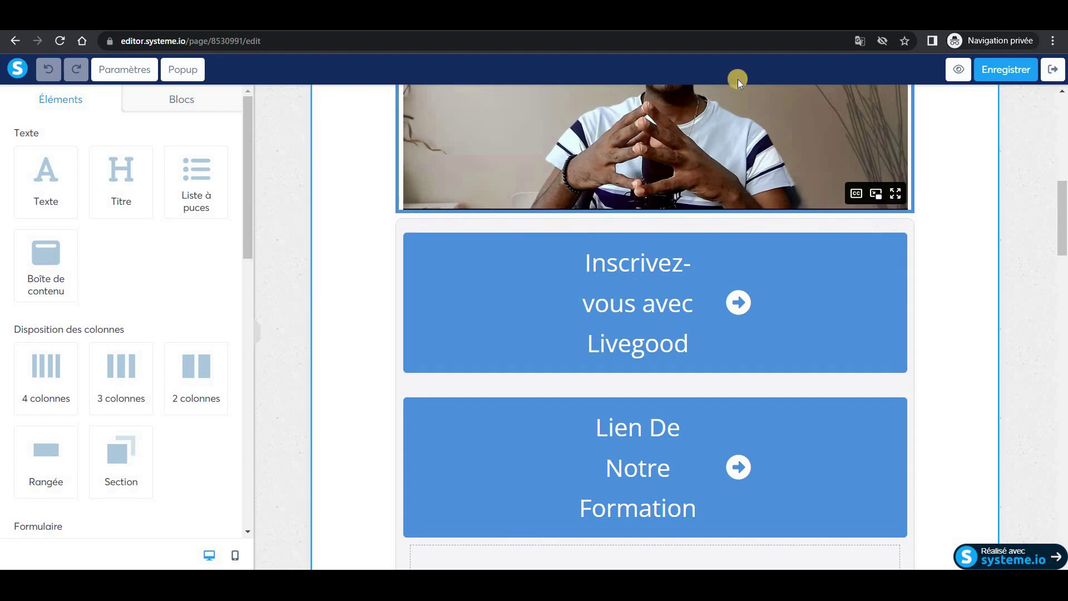
key(ctrl+t)
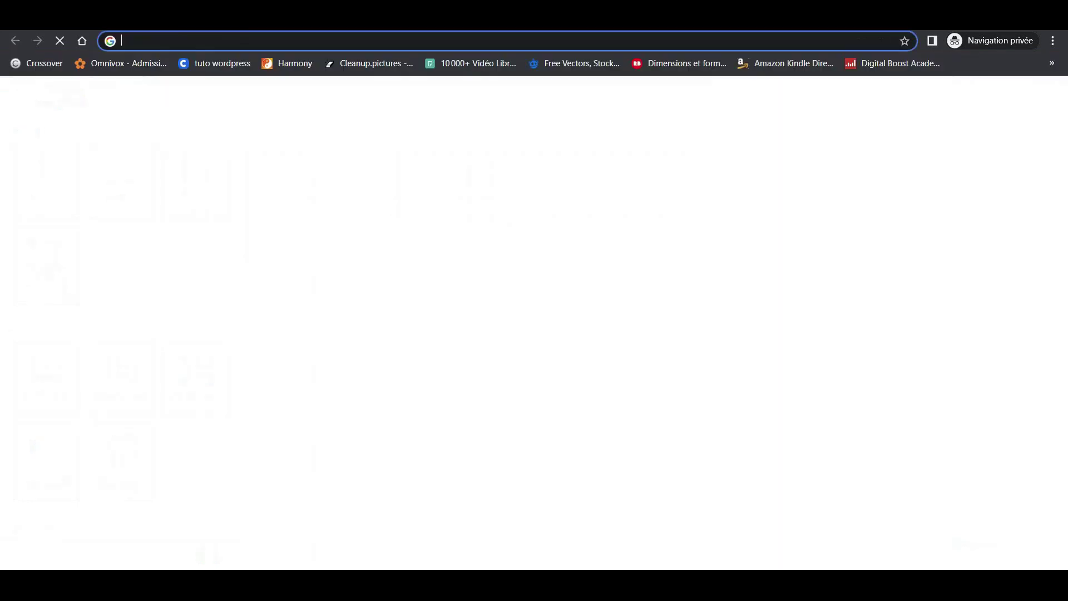
Go to create.wa.link and scroll down to the free link form.
text(create)
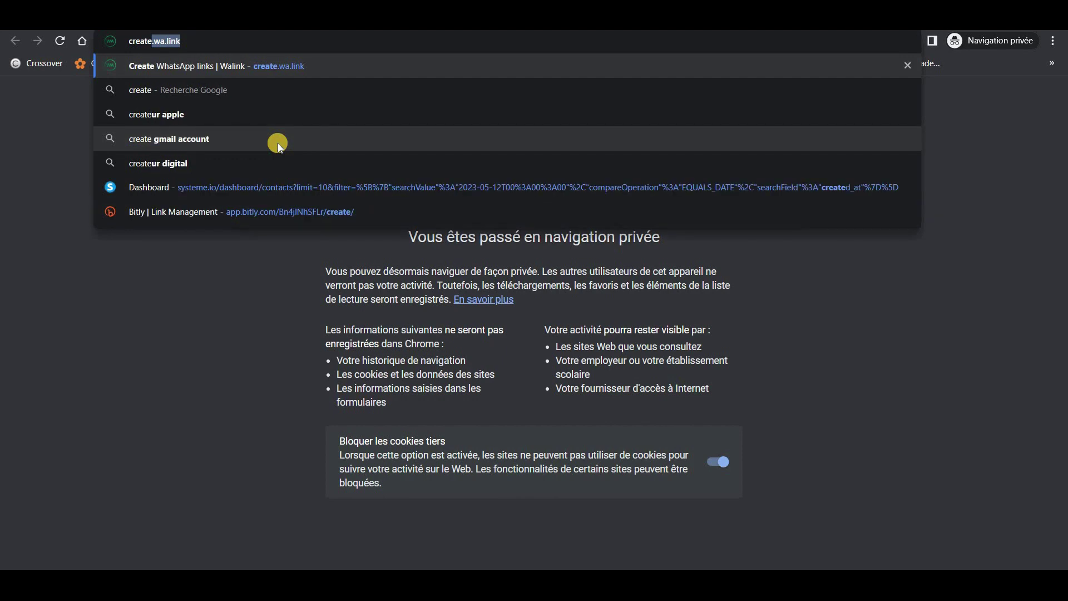
text(.wa)
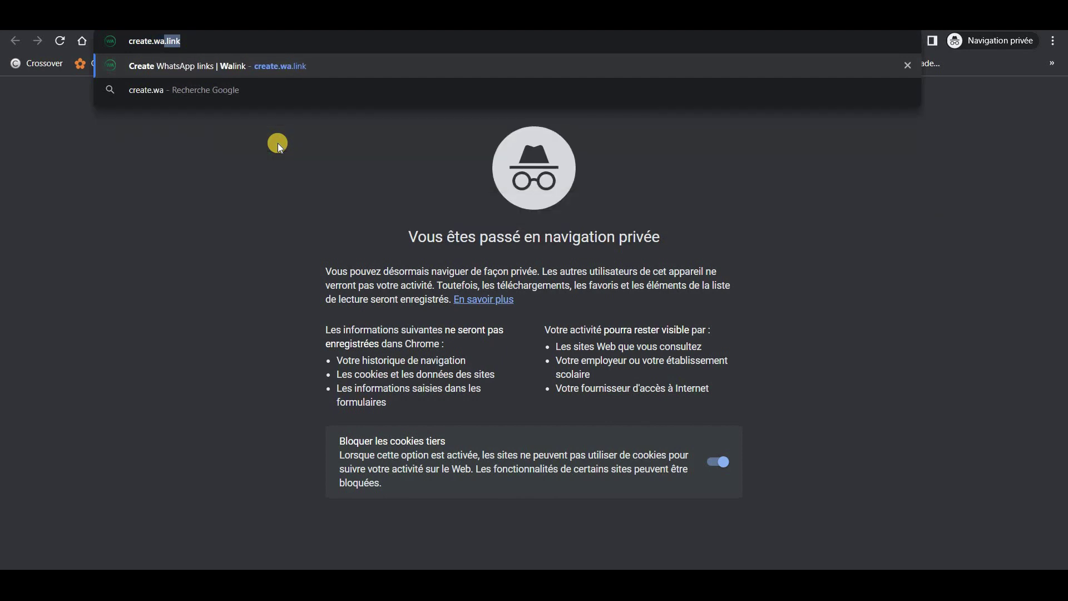
text(.li)
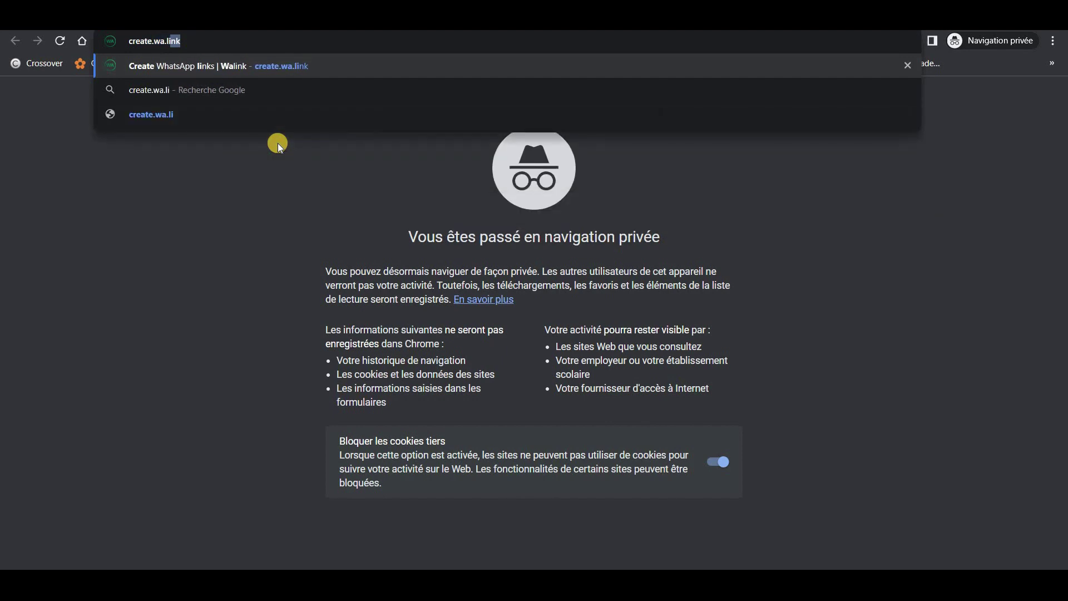
text(nk)
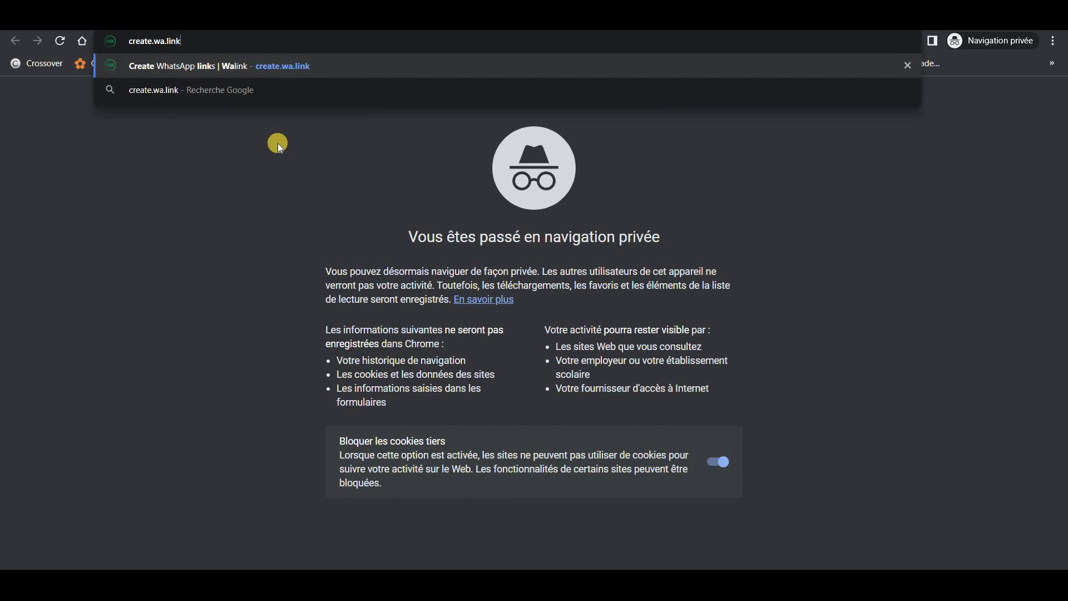
key(Return)
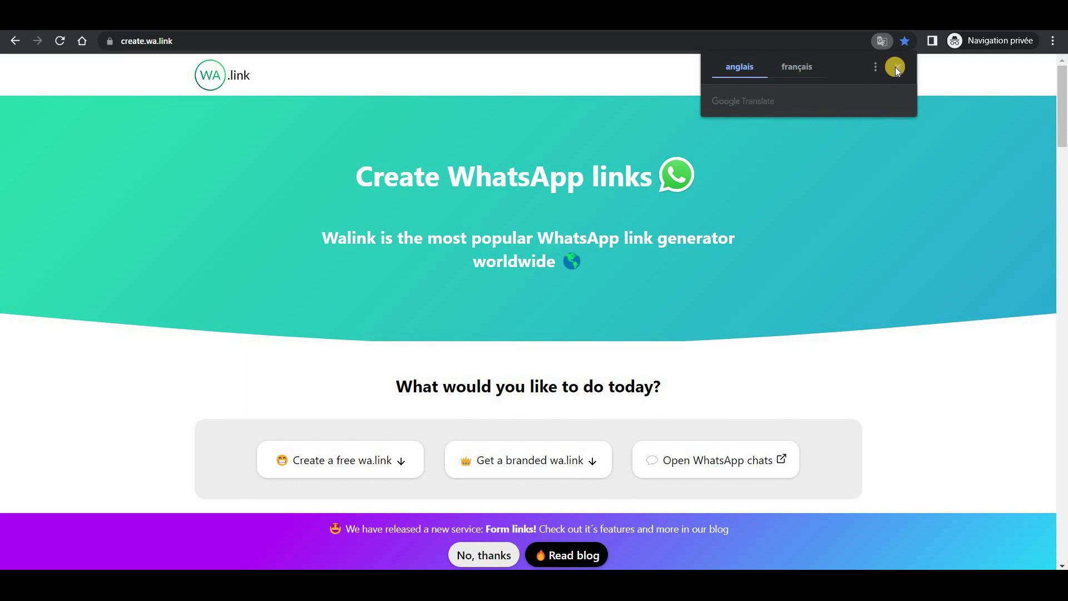
click(898, 67)
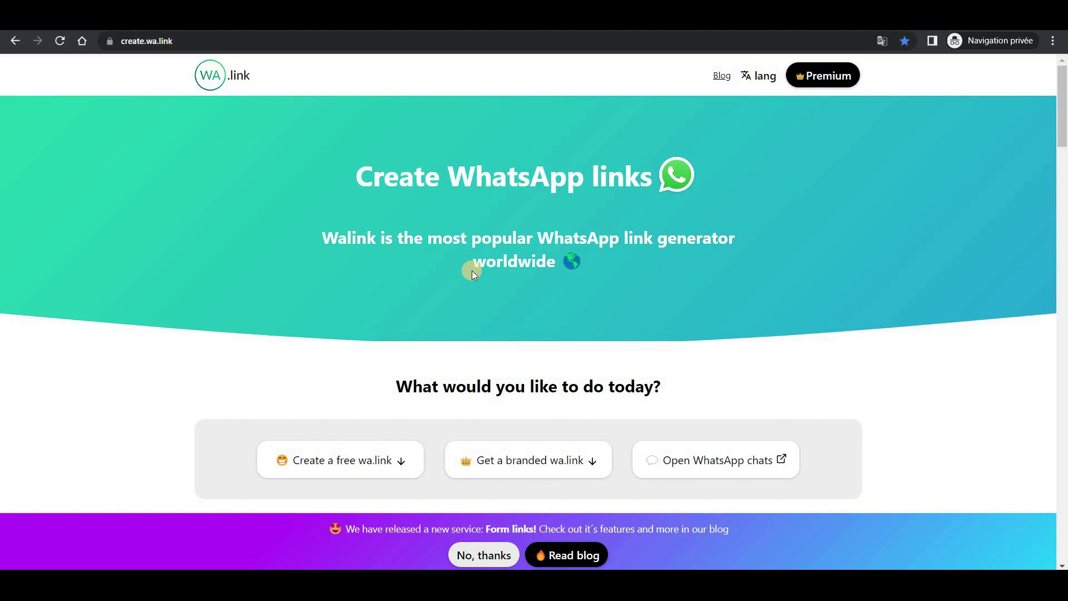
scroll(490, 298, down, 8)
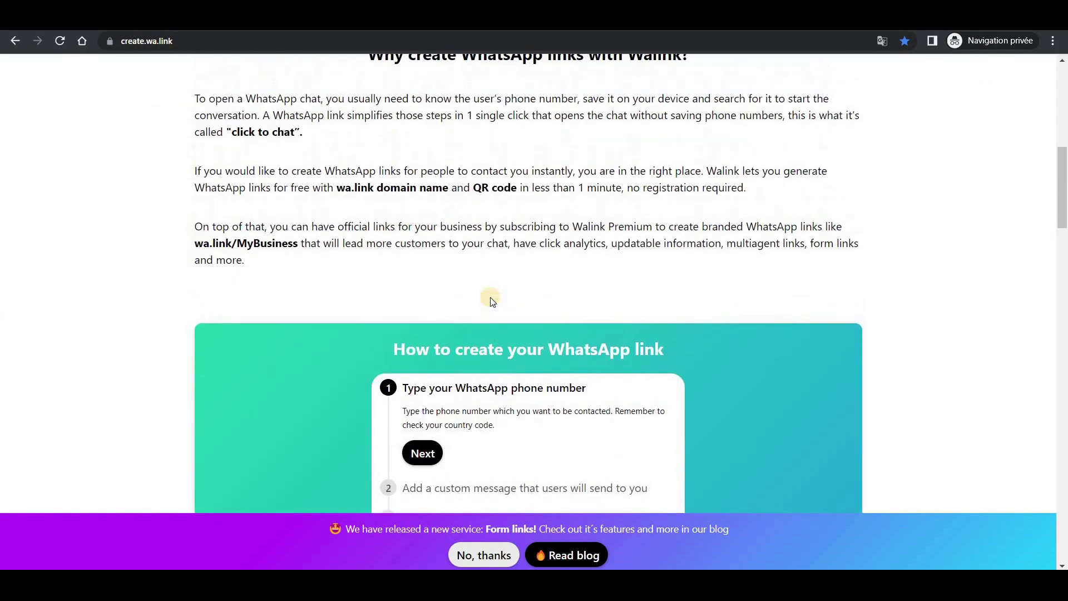
scroll(491, 299, down, 10)
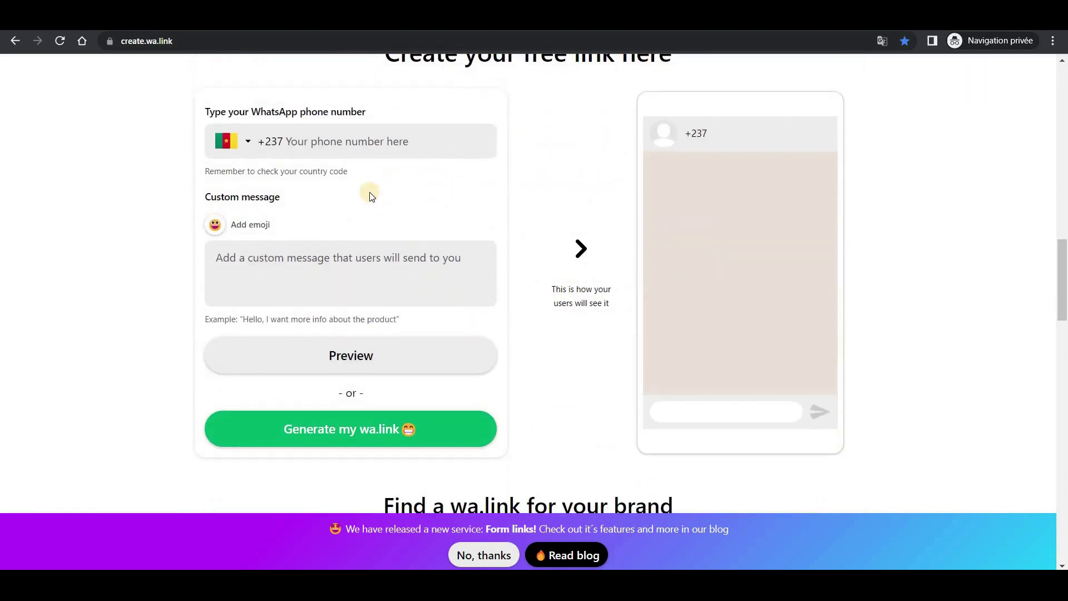
Enter the WhatsApp phone number and the message 'Salut! j'aimerais avoir plus de détail sur Livegood.'.
click(339, 142)
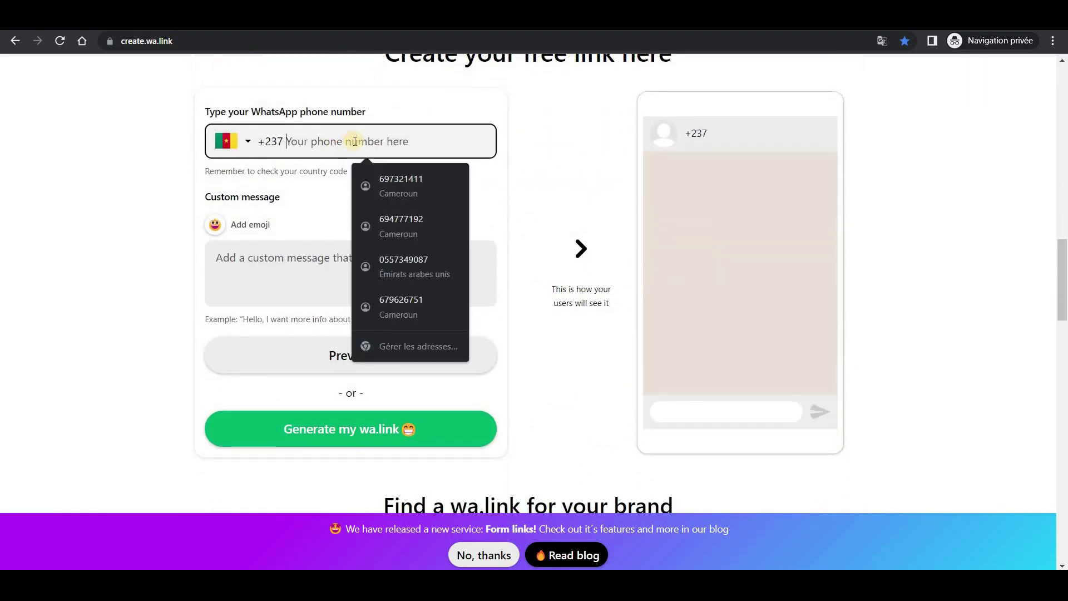
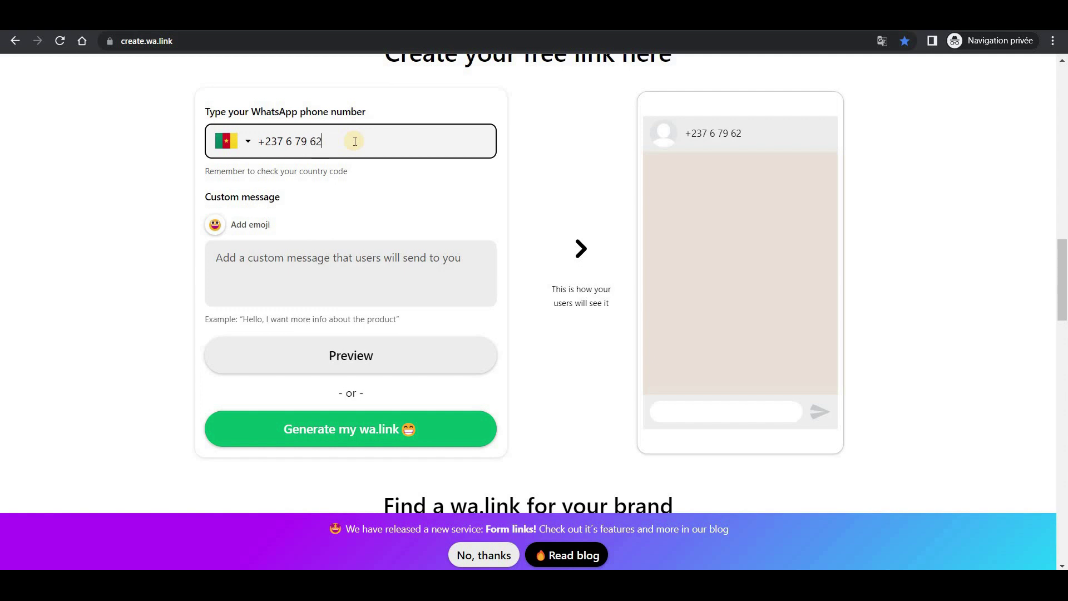
click(291, 262)
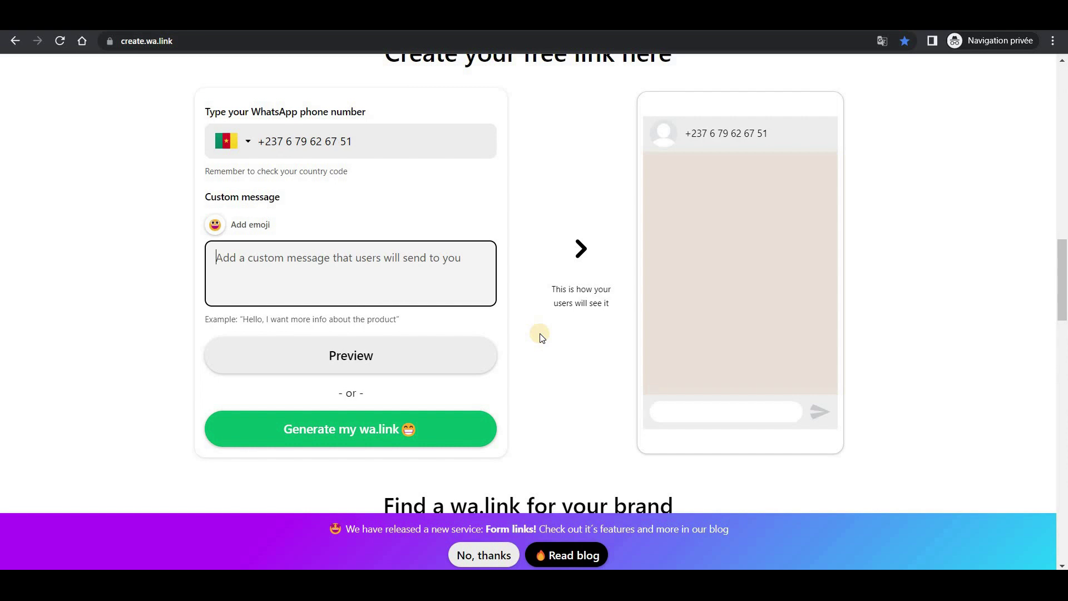
text(Bo)
key(BackSpace)
key(BackSpace)
text(Salut)
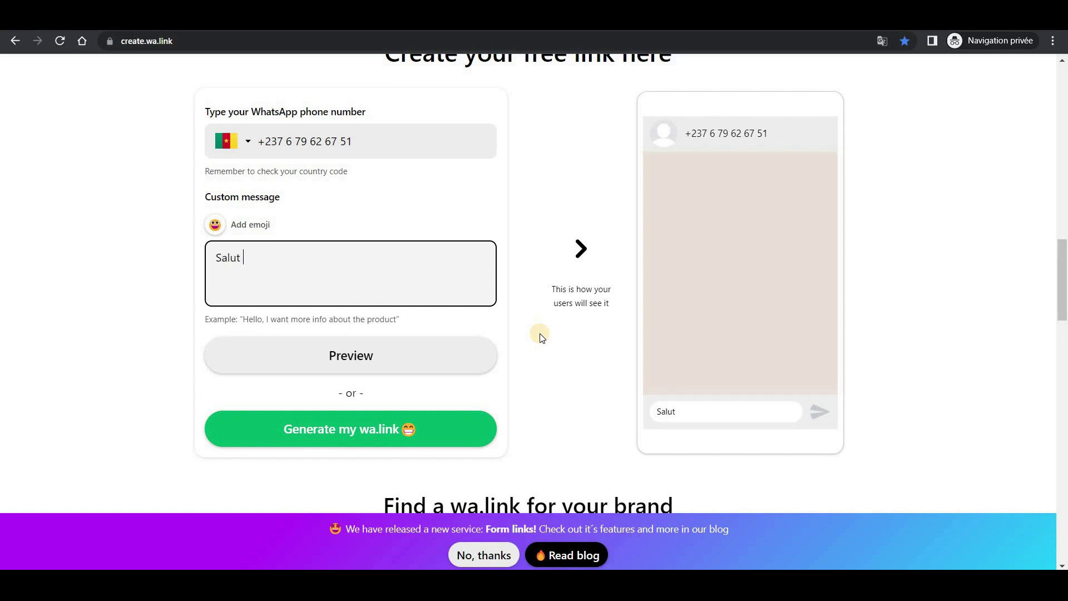
key(BackSpace)
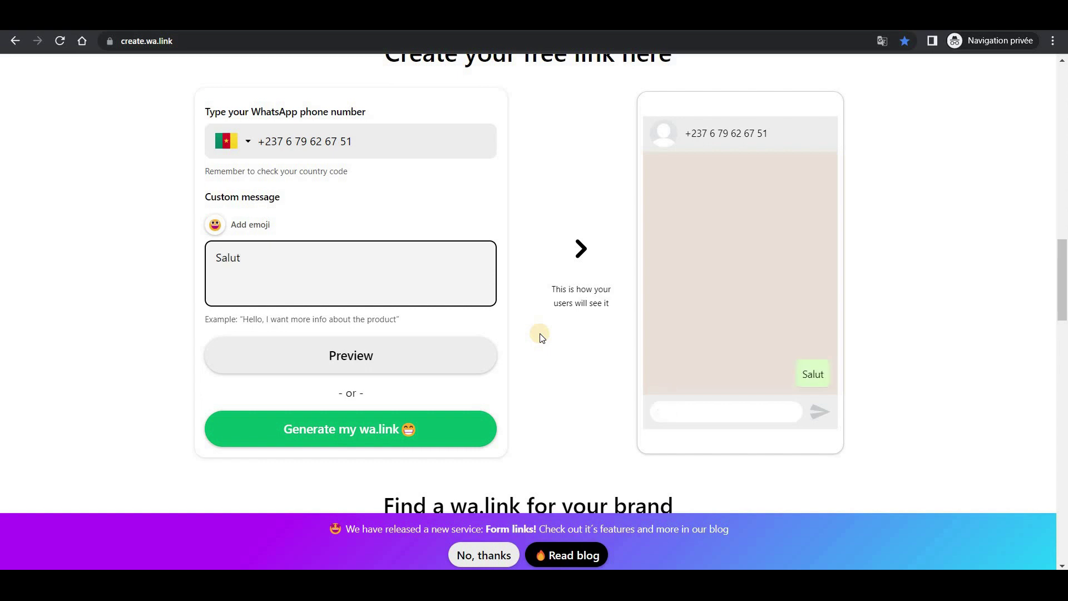
text(! j'aimer)
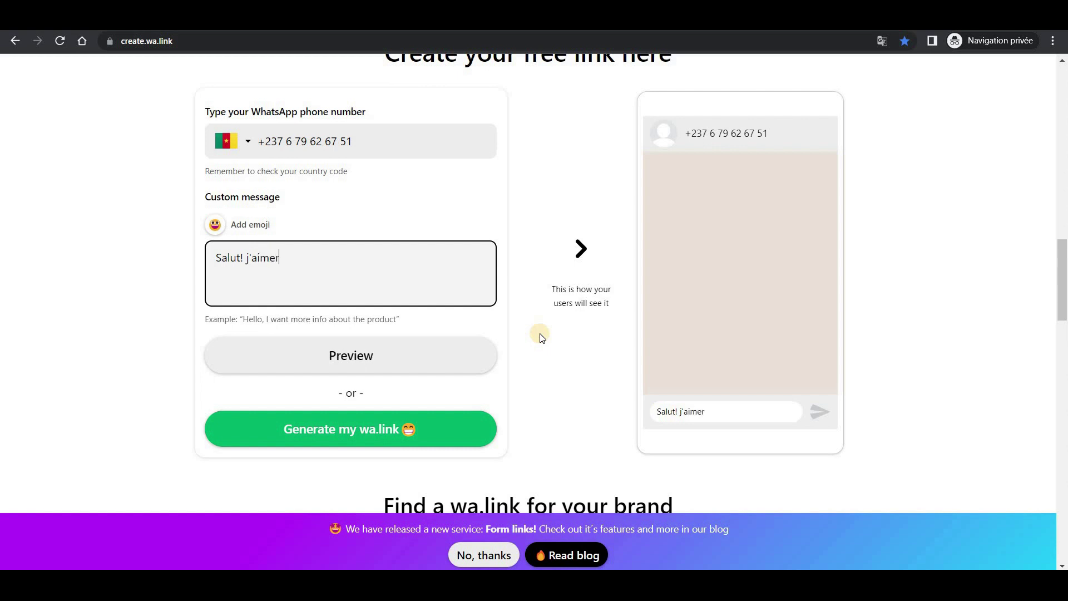
text(ais avoi)
text(r plus de dé)
text(y)
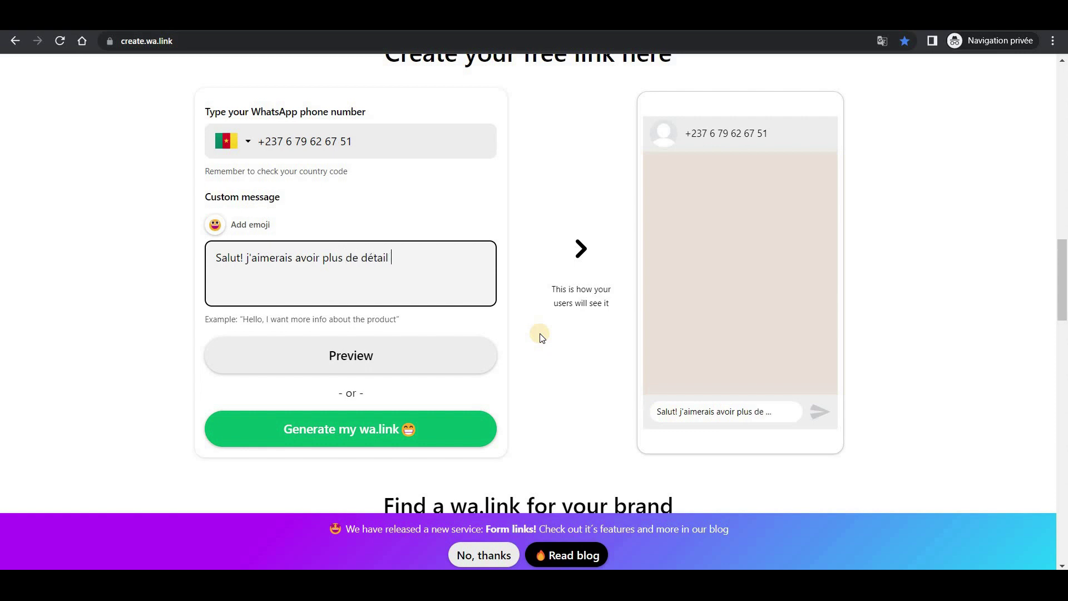
text( Livegood.)
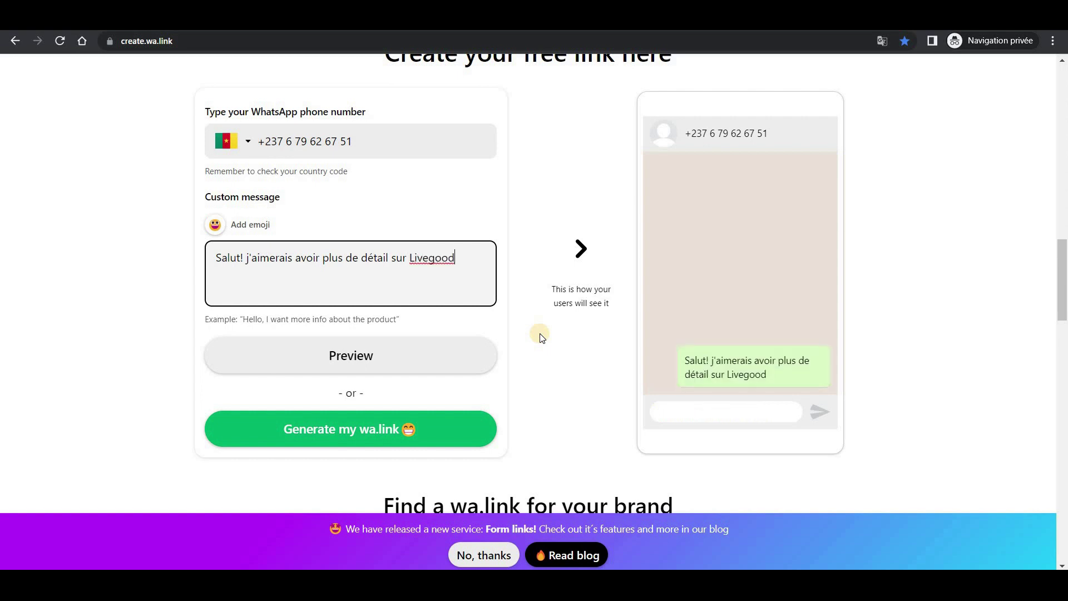
scroll(432, 300, down, 1)
scroll(468, 345, up, 1)
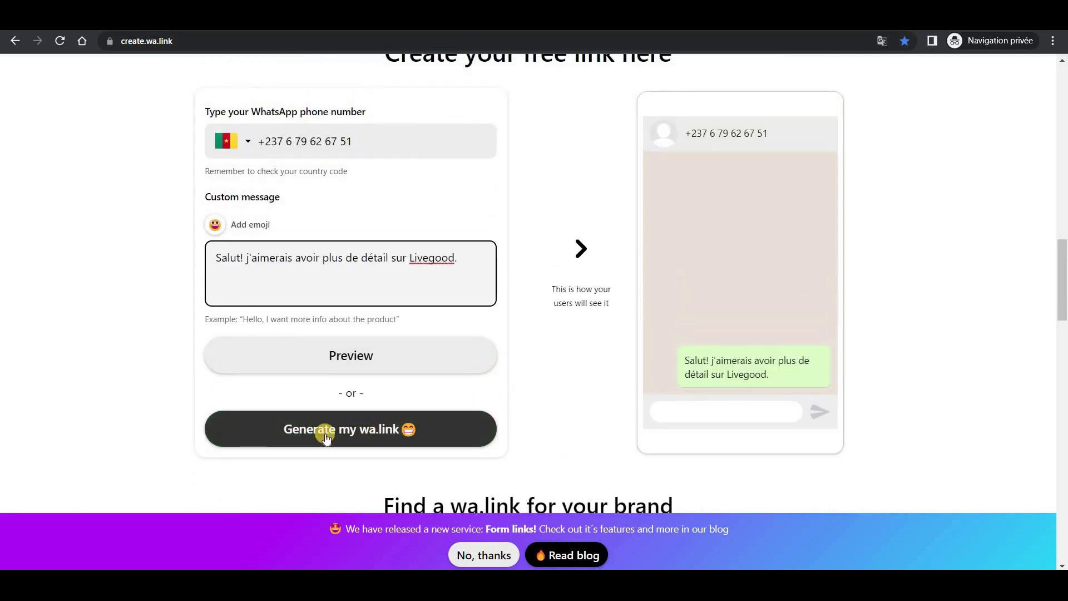
click(361, 439)
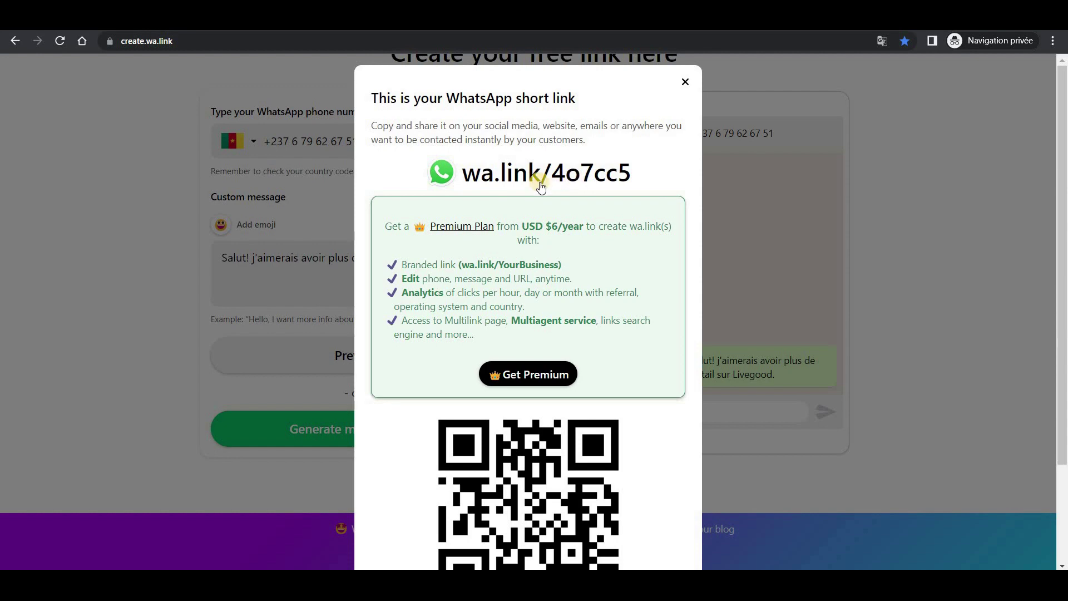
scroll(551, 178, down, 3)
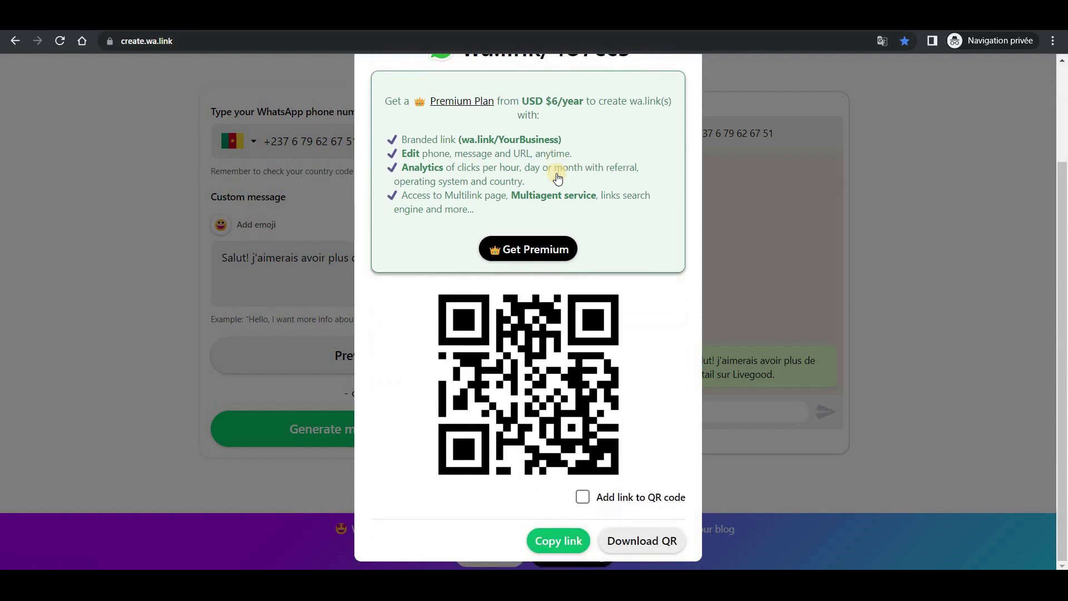
scroll(558, 178, up, 3)
scroll(603, 273, down, 3)
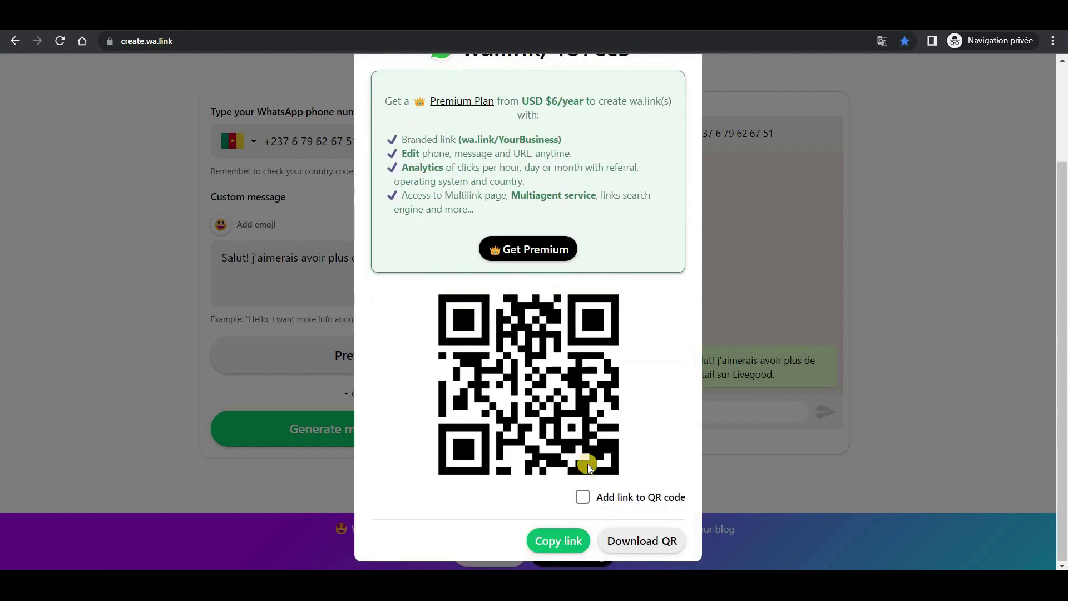
click(561, 547)
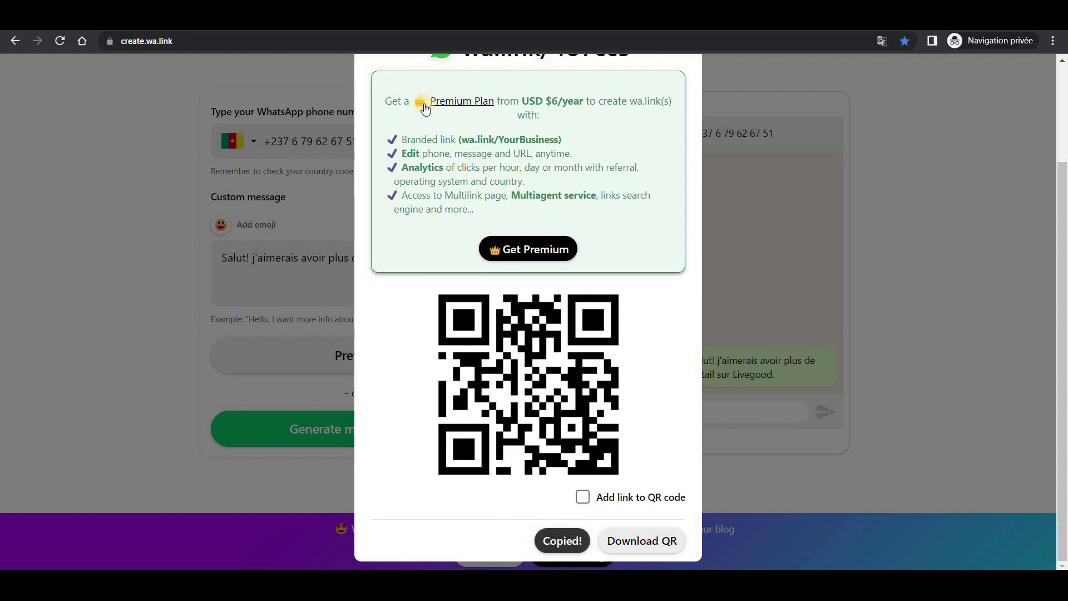
click(430, 33)
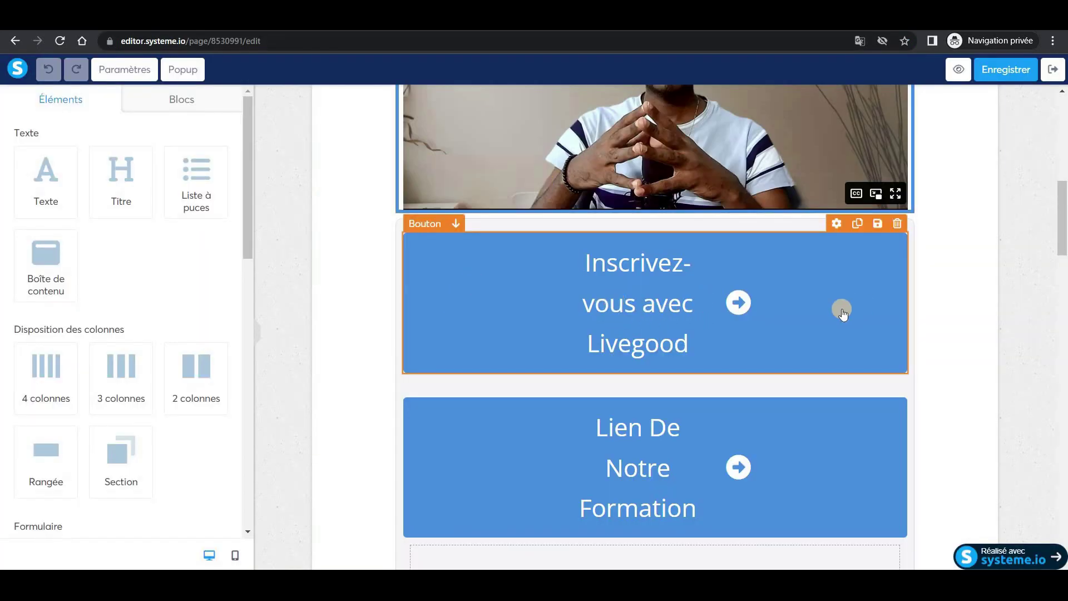
Replace the first Livegood button's destination URL with the copied wa.link.
click(636, 311)
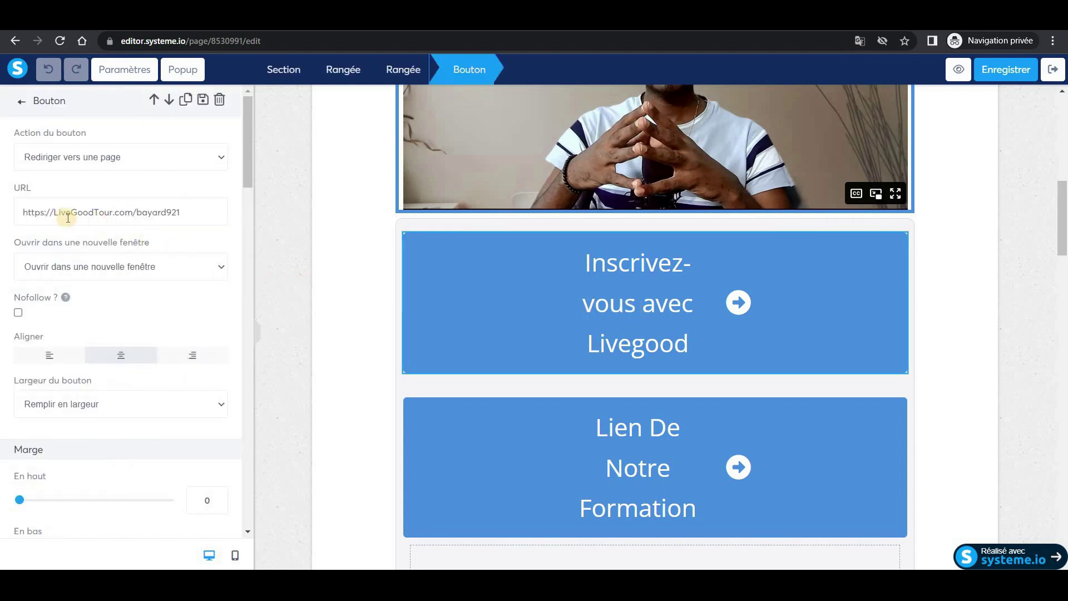
drag(20, 212, 193, 209)
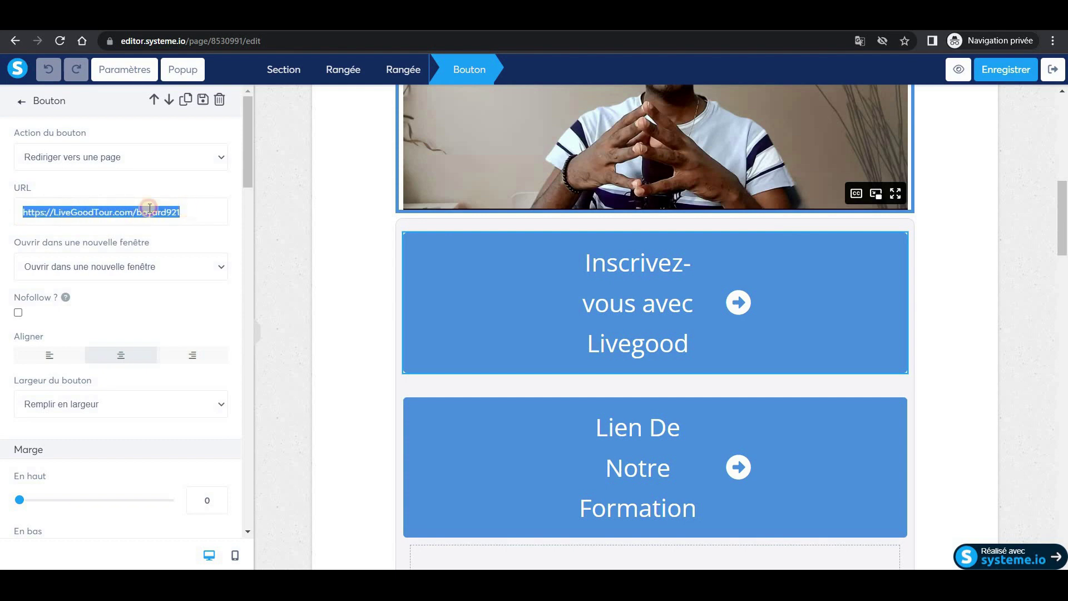
right_click(80, 212)
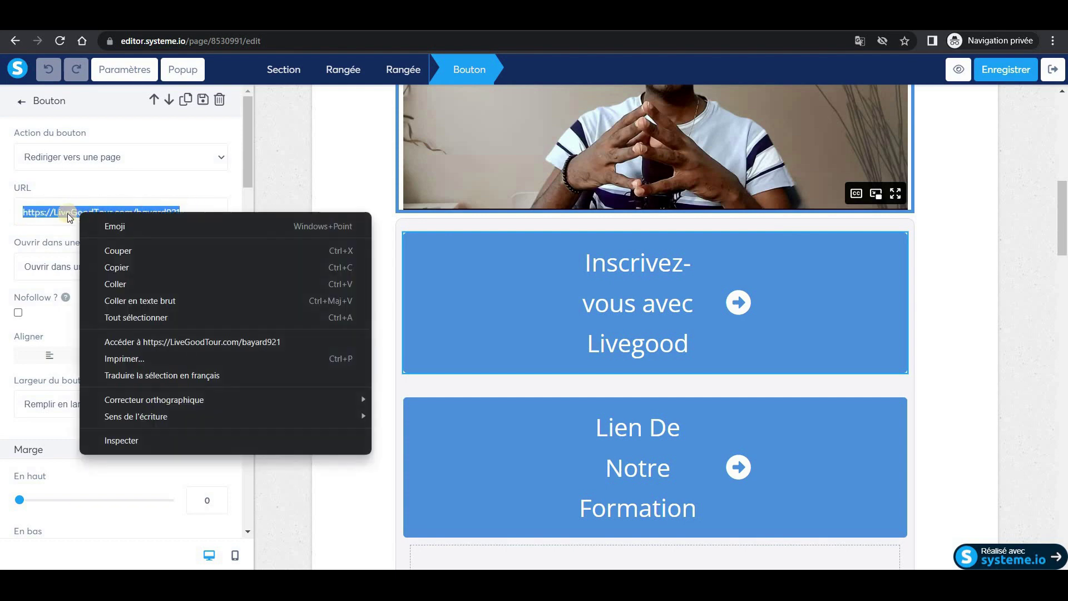
click(123, 284)
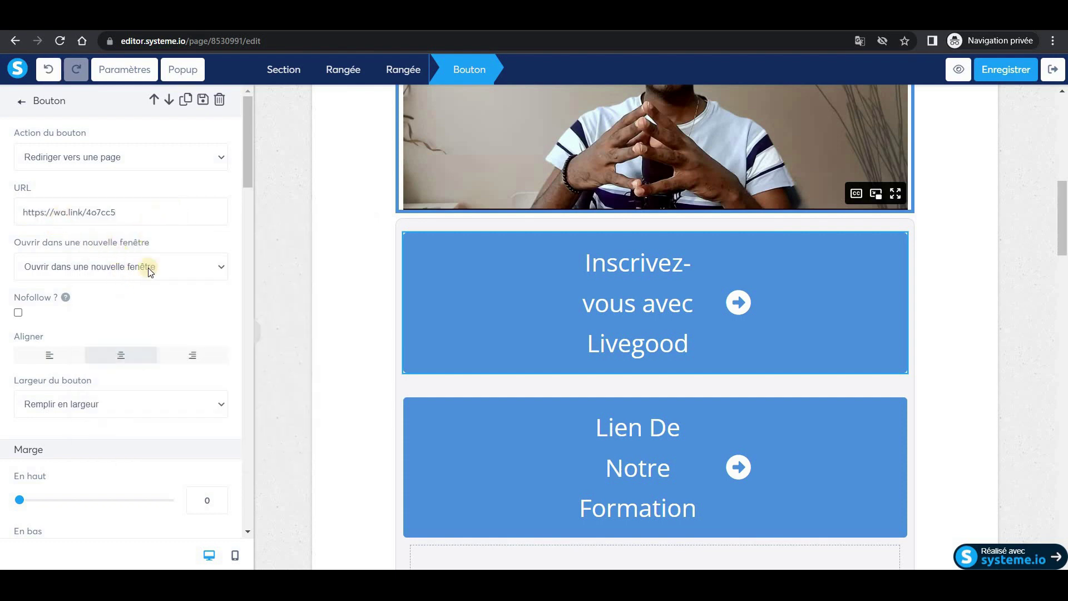
scroll(122, 379, down, 6)
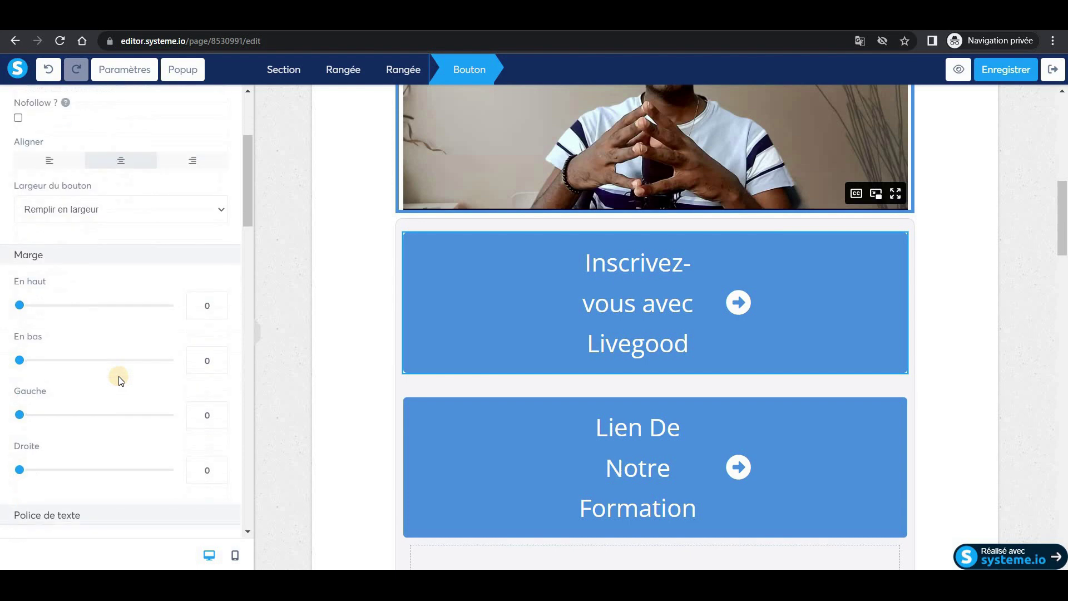
scroll(122, 384, down, 5)
scroll(148, 336, up, 3)
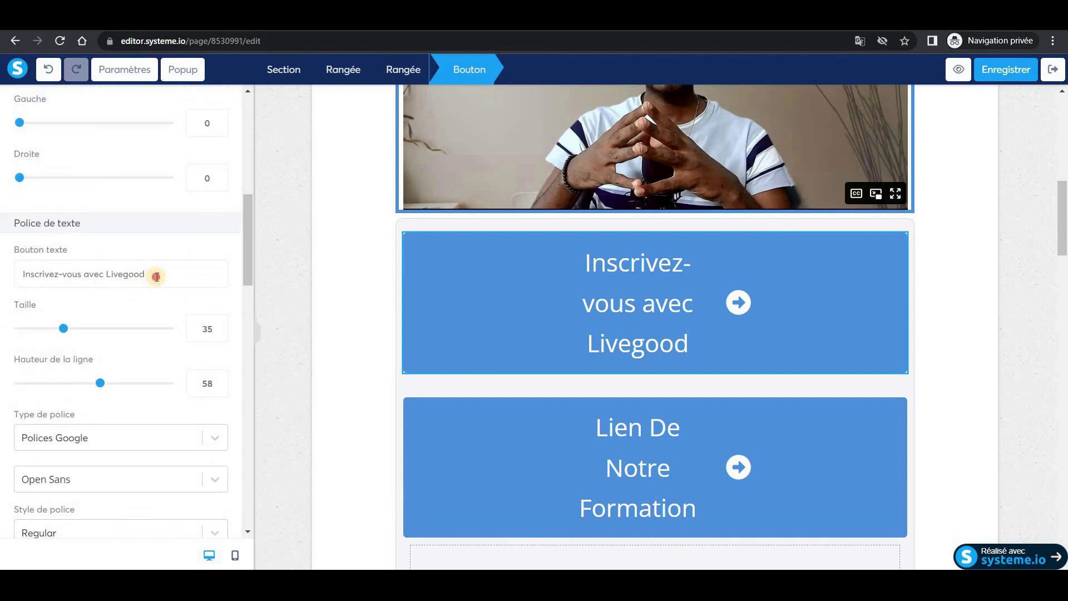
Relabel the button 'Contactez-nous sur WhatsApp' and save the page.
drag(150, 273, 15, 278)
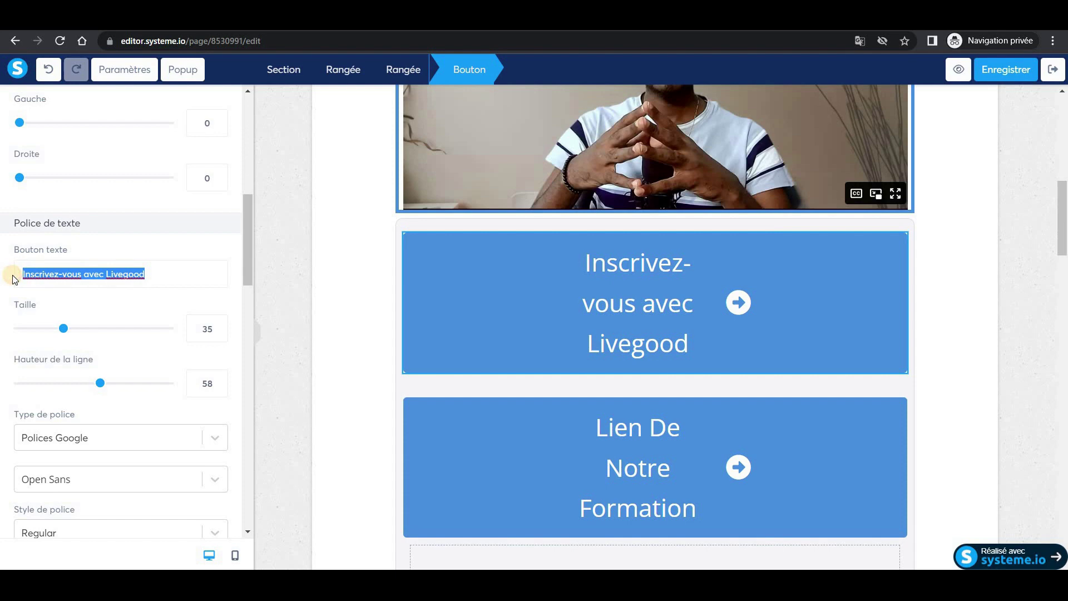
text(Con)
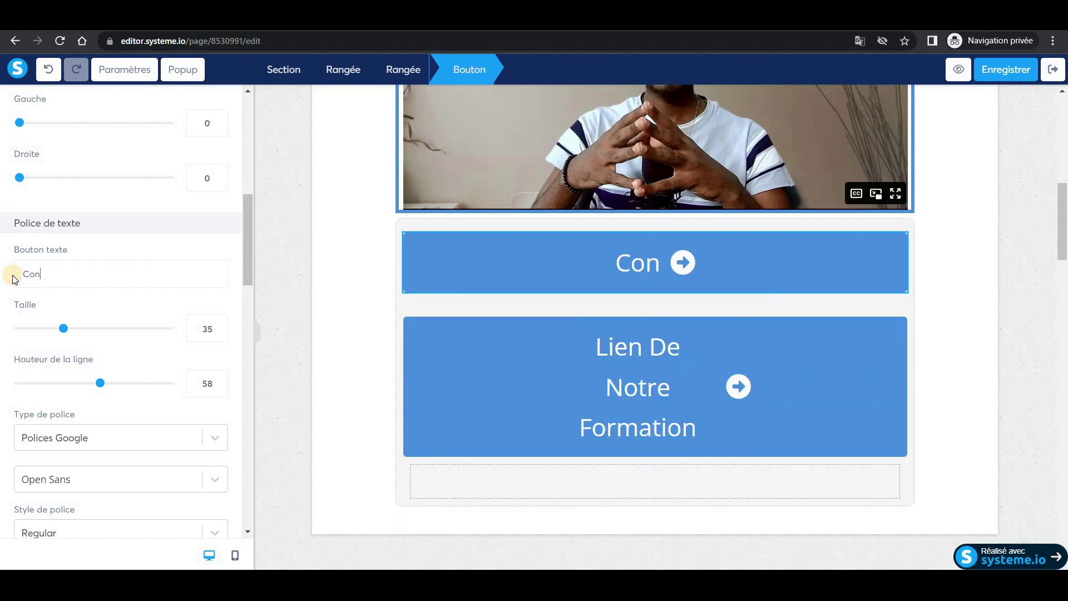
text(tact)
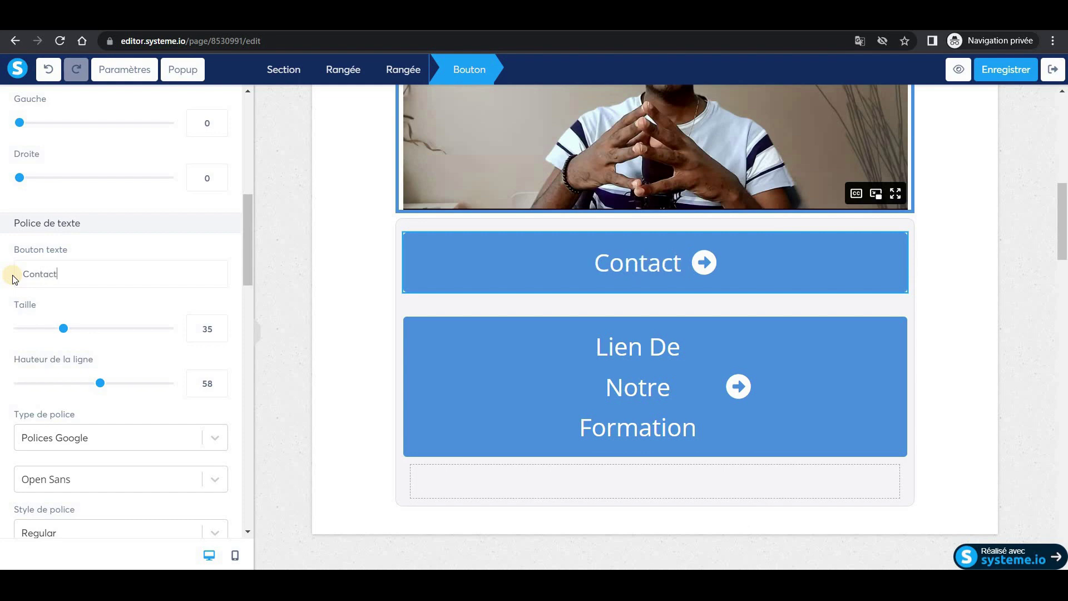
text(ez-nous sur)
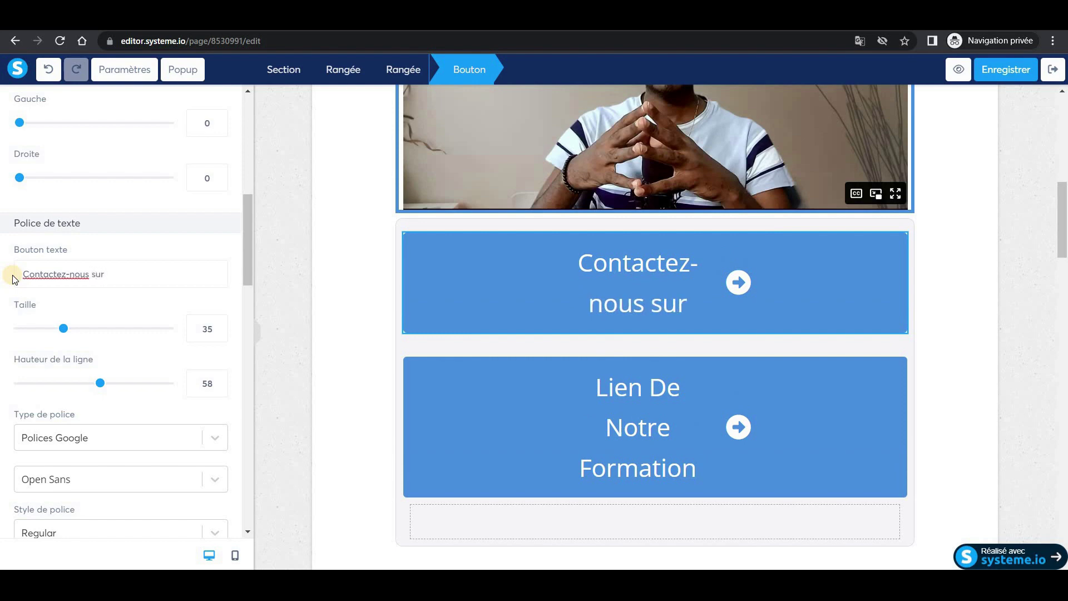
text( Wha)
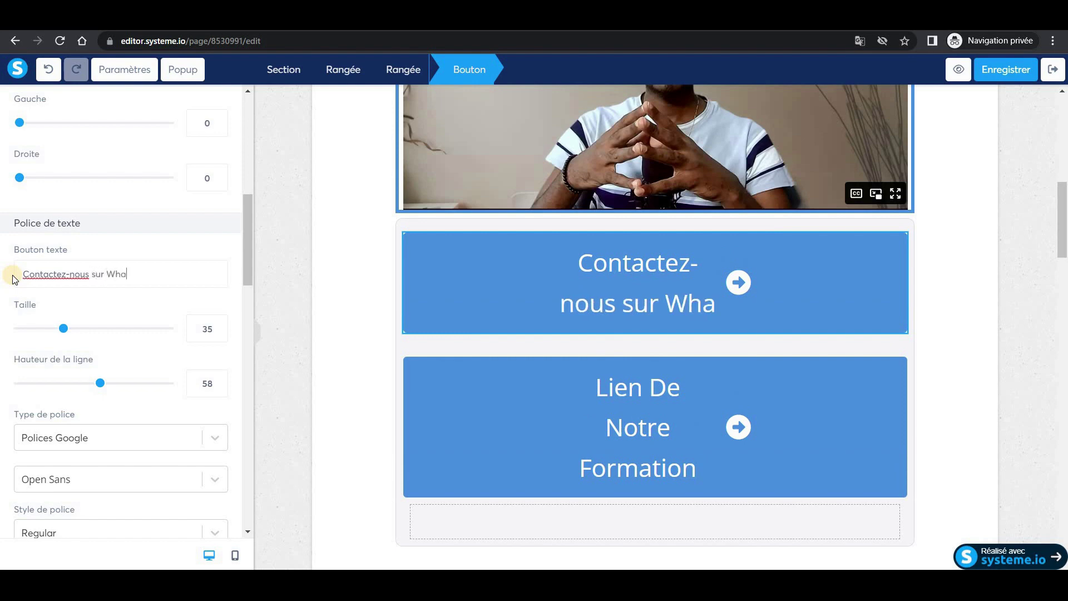
text(tsApp)
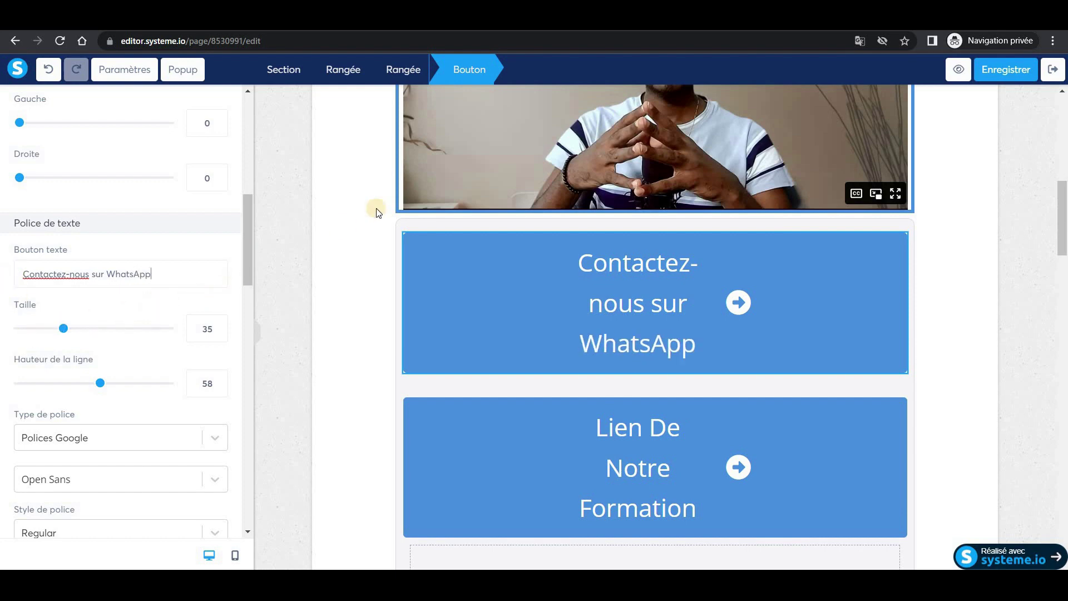
click(998, 72)
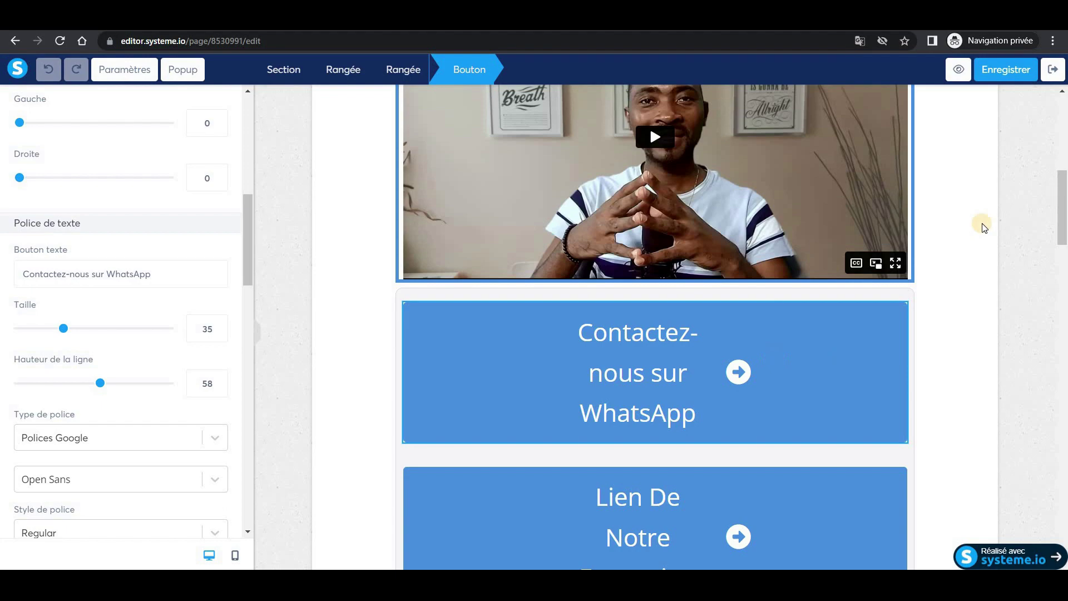
Paste the wa.link URL over the lower Livegood button's old link.
click(960, 245)
scroll(953, 256, down, 20)
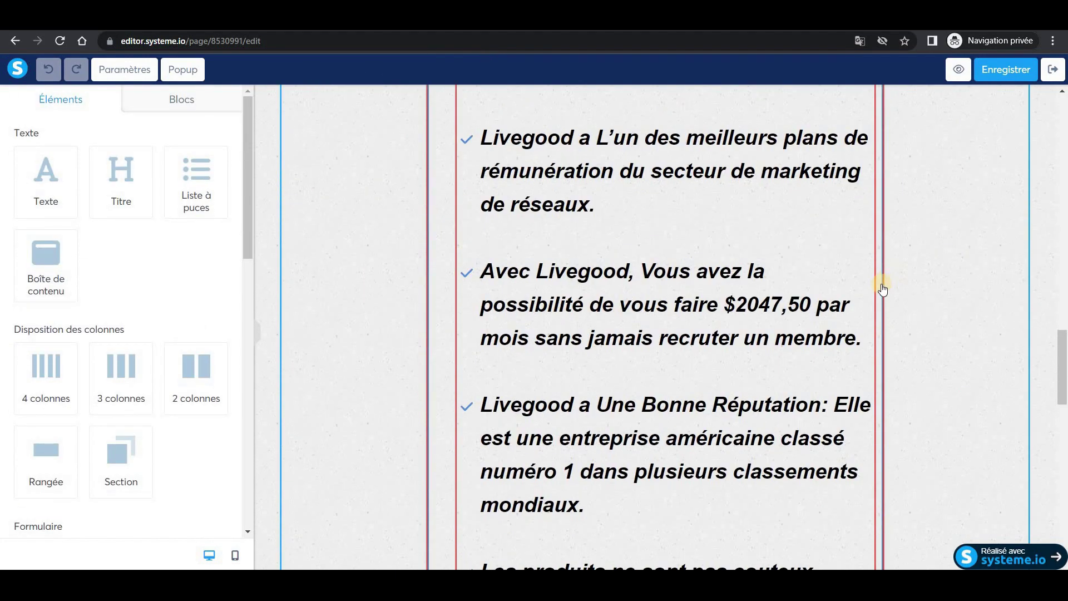
scroll(811, 293, down, 6)
scroll(774, 328, up, 5)
scroll(709, 382, down, 3)
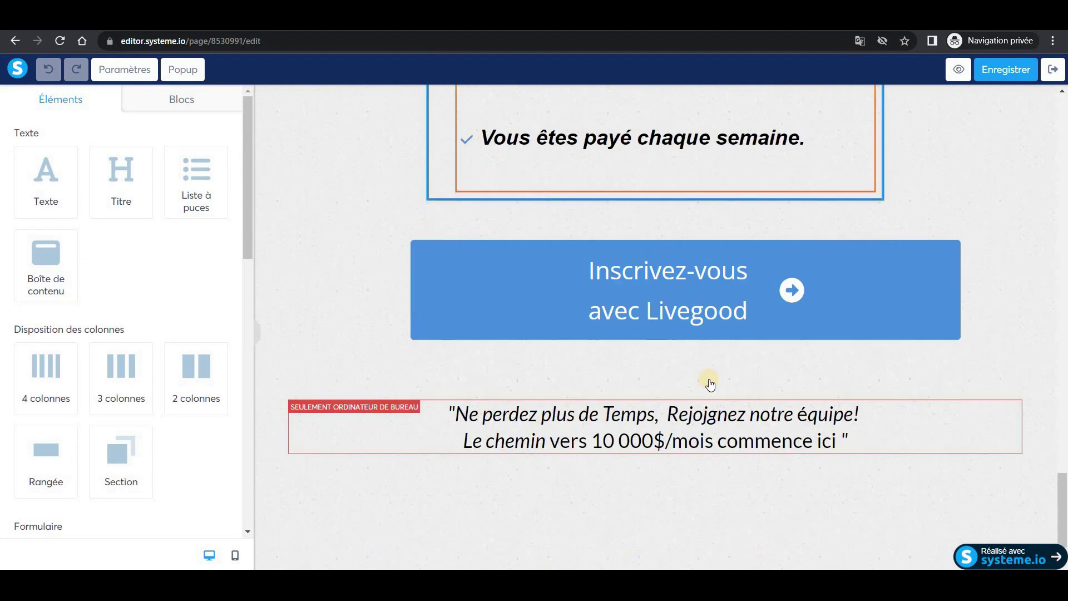
click(685, 277)
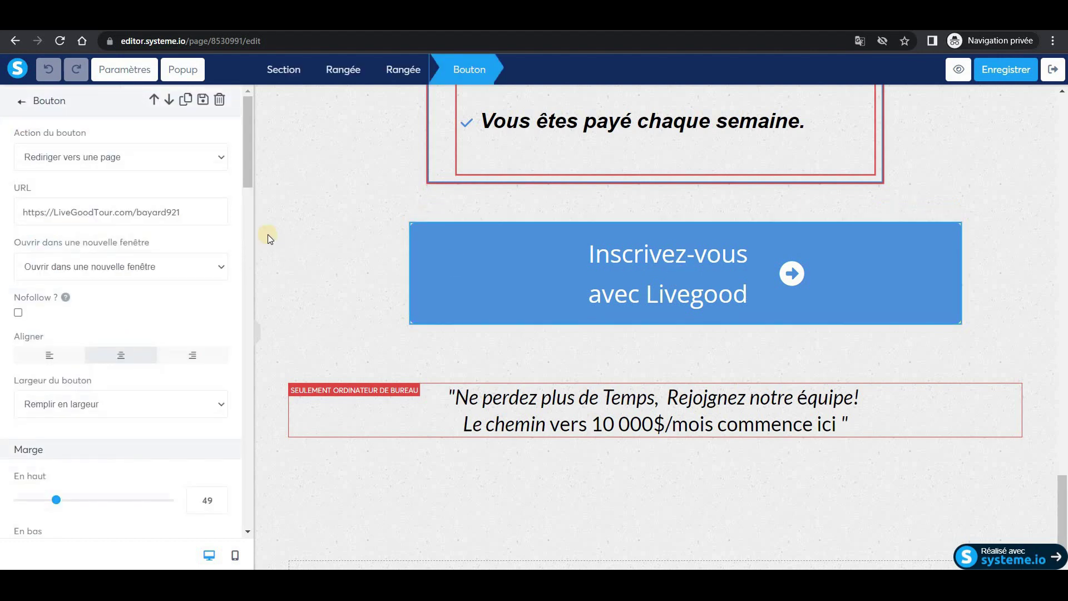
drag(195, 212, 21, 216)
right_click(59, 211)
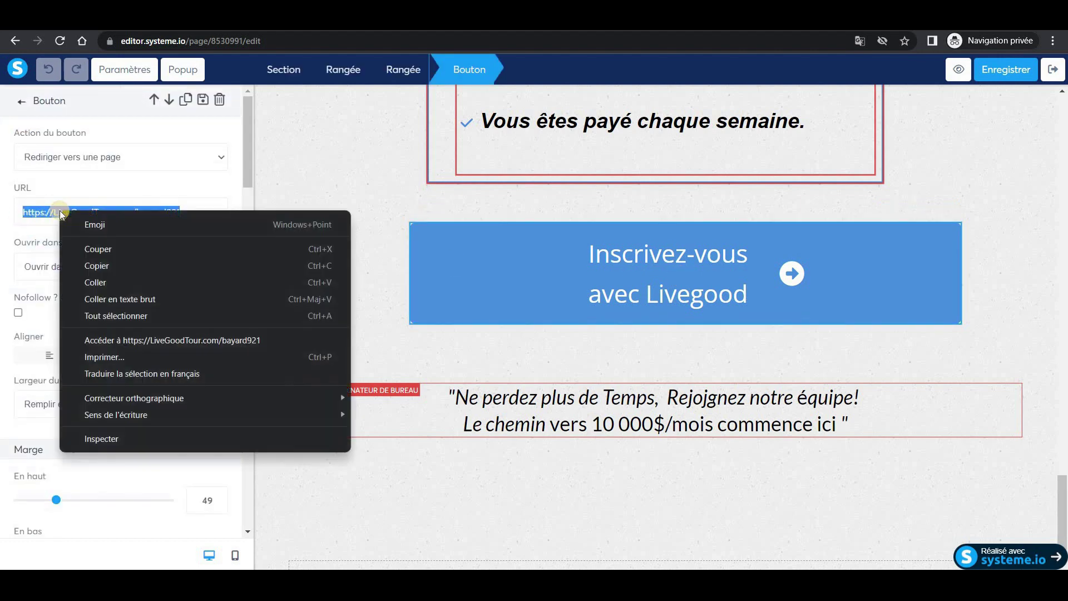
click(99, 283)
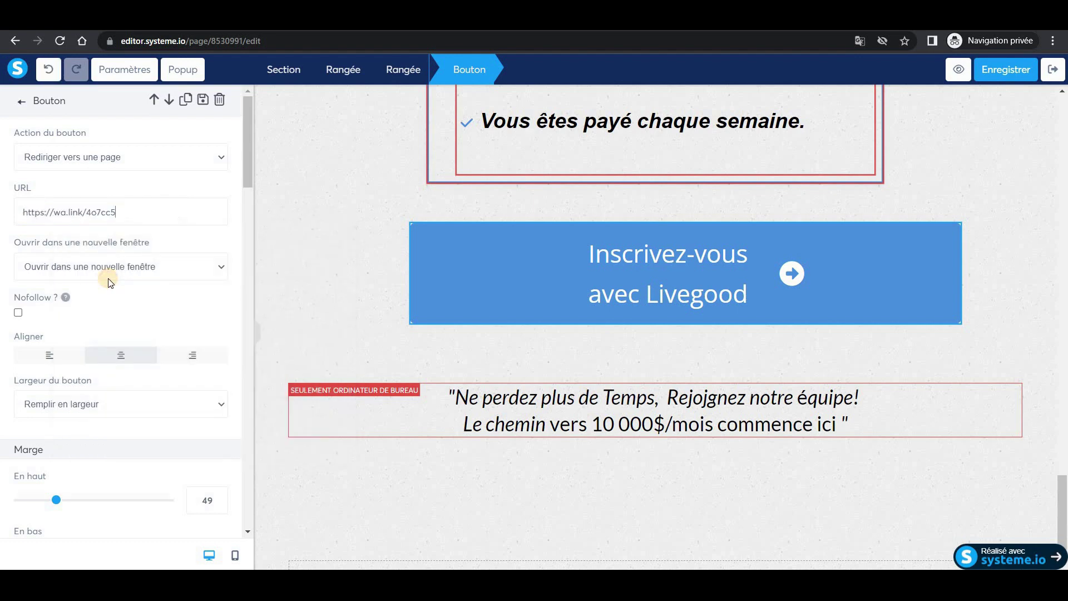
Change the lower button's label to 'Contactez-nous sur WhatsApp'.
scroll(141, 292, down, 7)
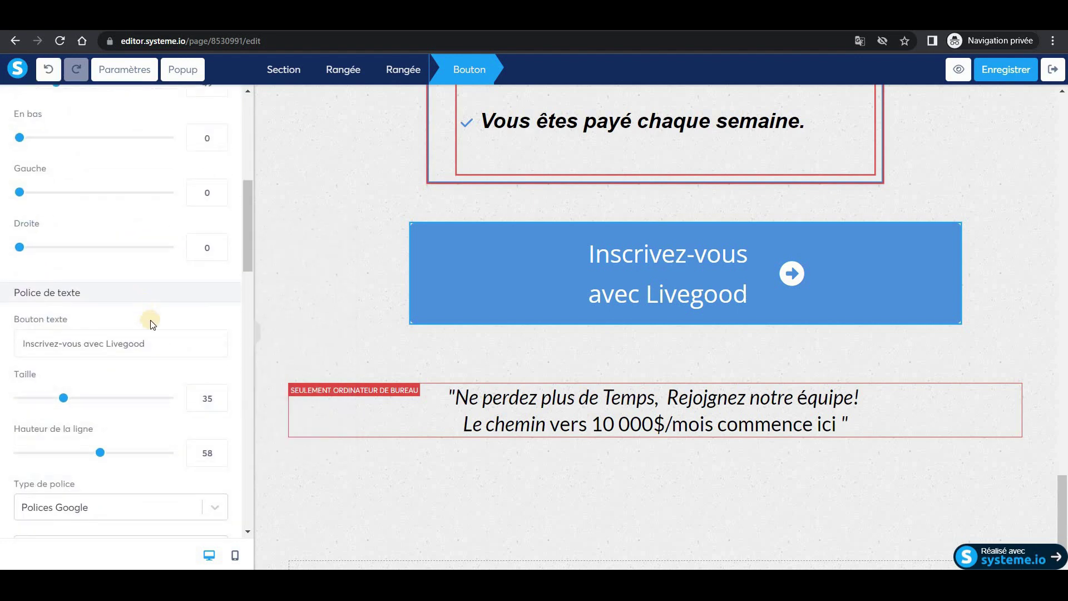
drag(156, 343, 15, 342)
text(C)
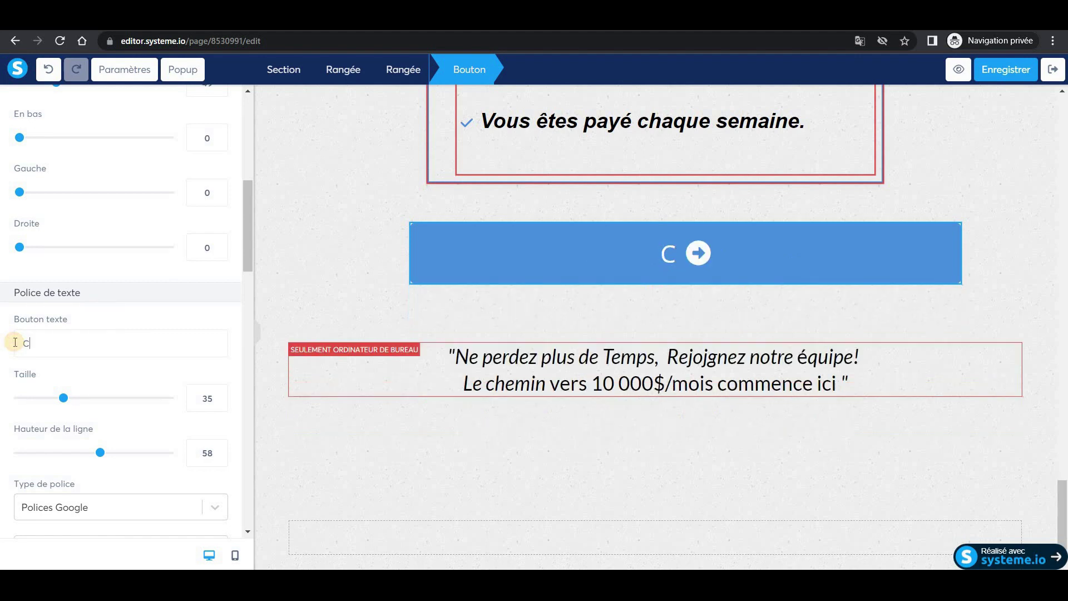
text(ontacte)
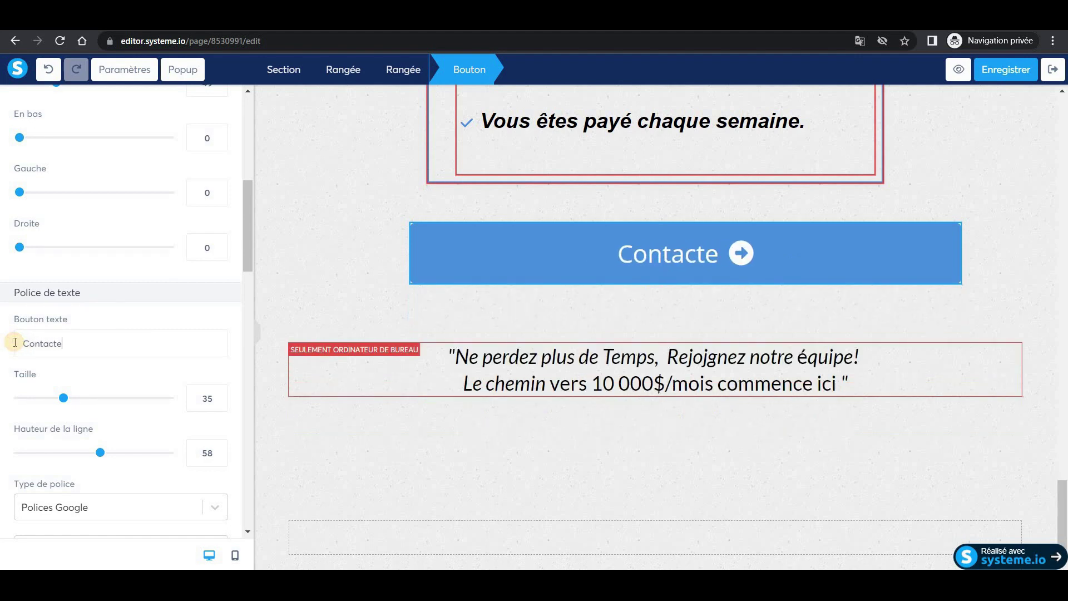
text(z-)
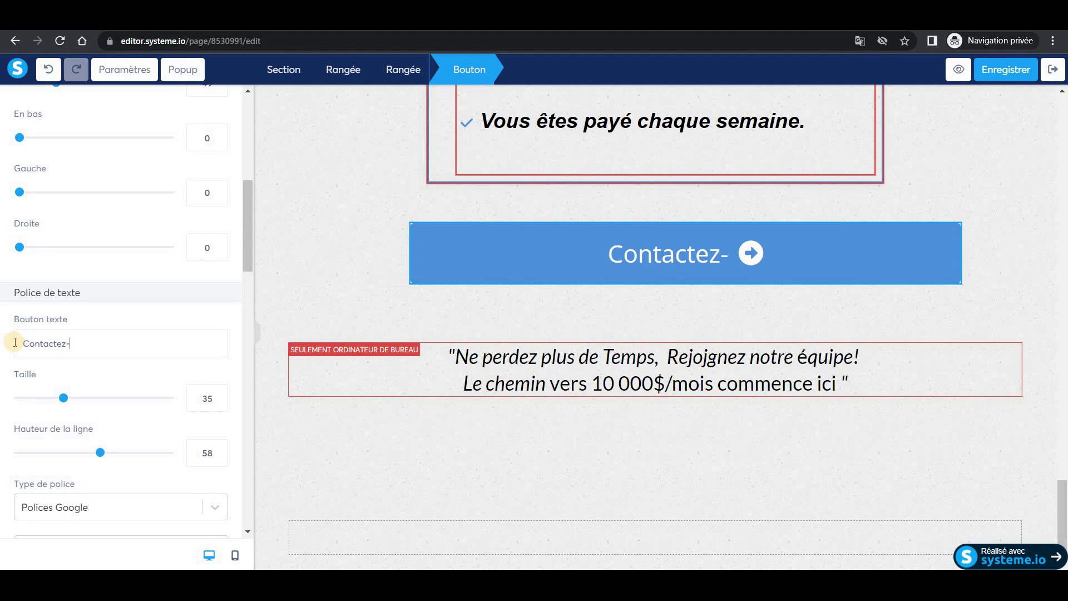
text(nous sur )
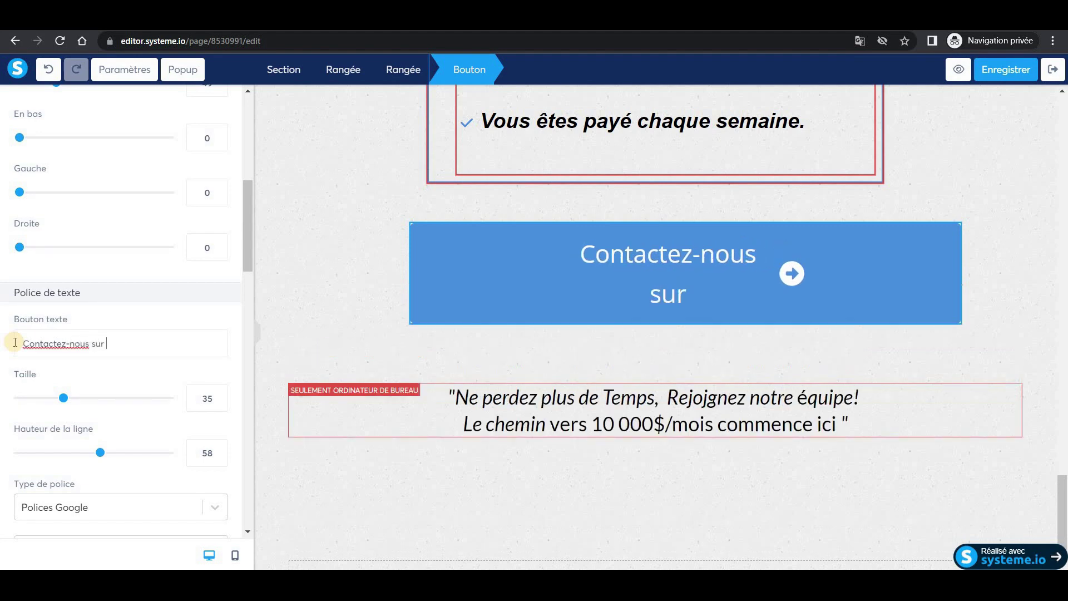
text(Wha)
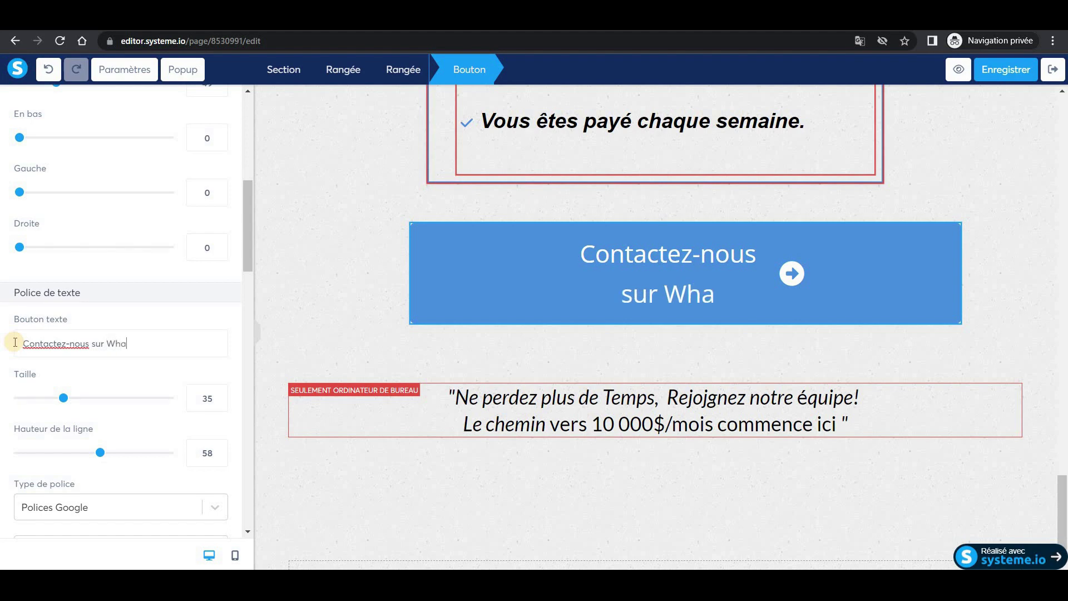
text(tsApp)
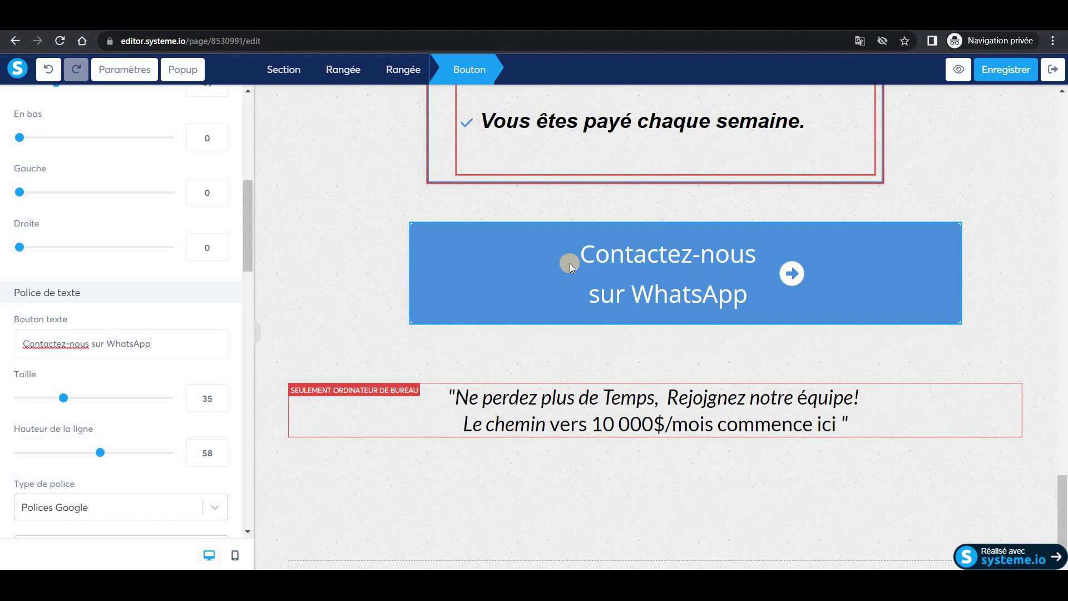
click(995, 219)
scroll(985, 222, up, 15)
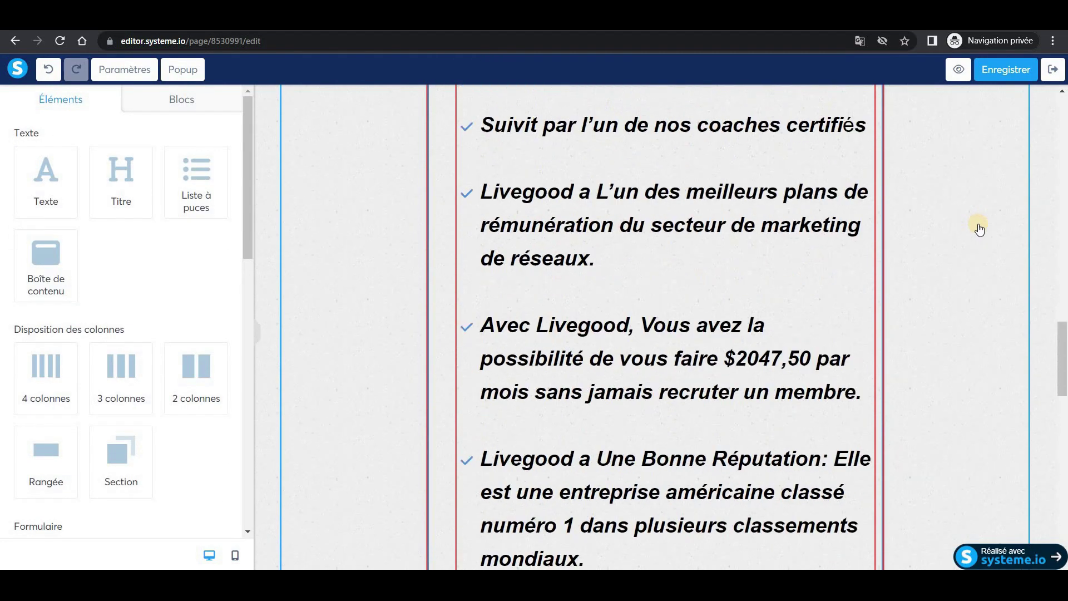
Delete the 'Lien De Notre Formation' button beneath the video, confirming the removal.
scroll(980, 229, up, 10)
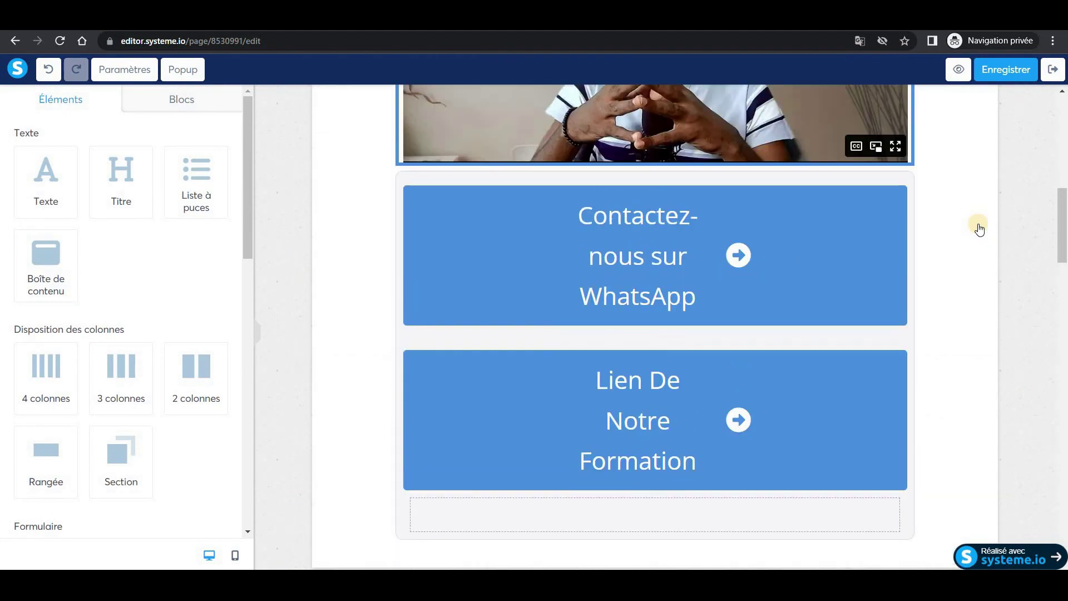
scroll(977, 226, up, 3)
scroll(910, 384, down, 4)
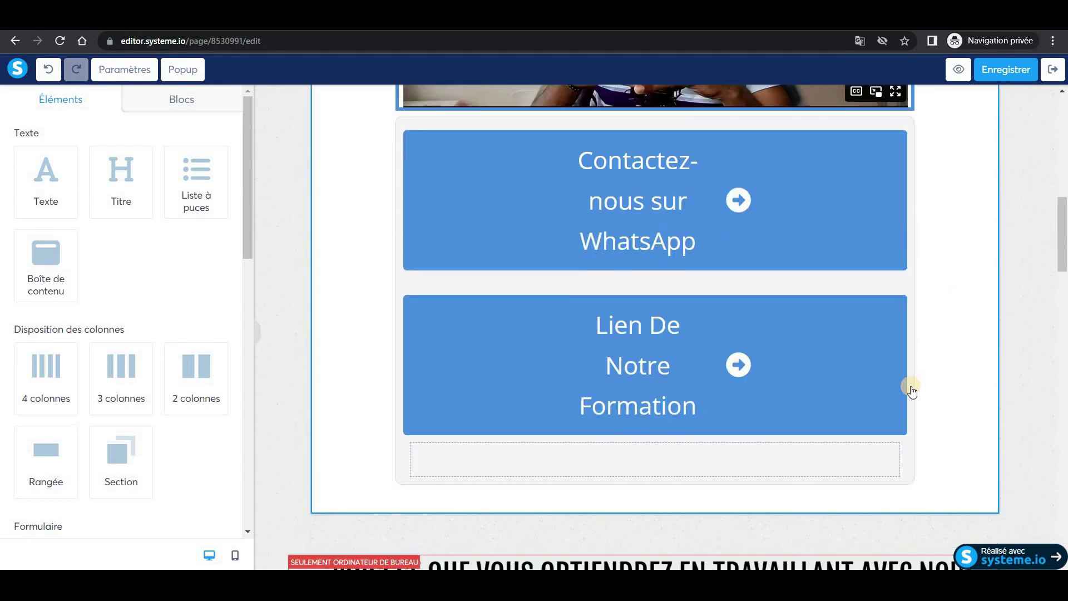
click(707, 362)
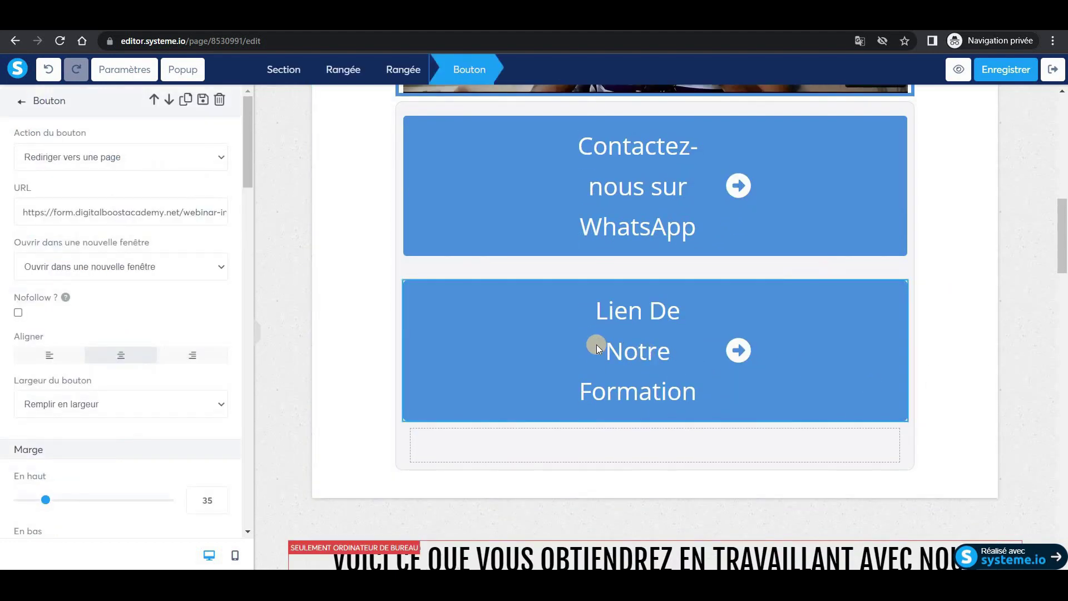
click(950, 330)
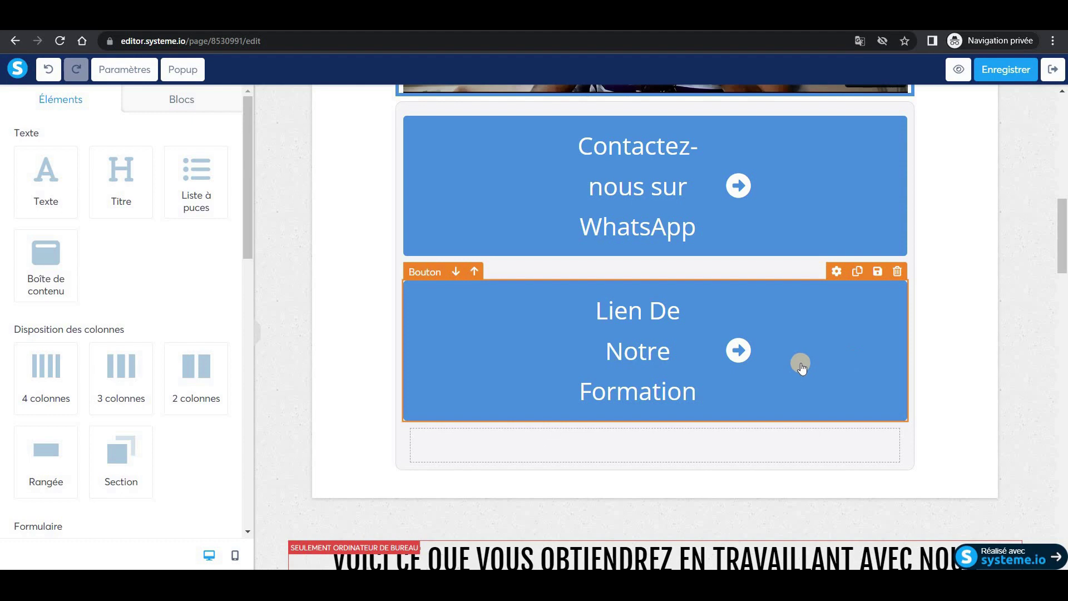
click(896, 273)
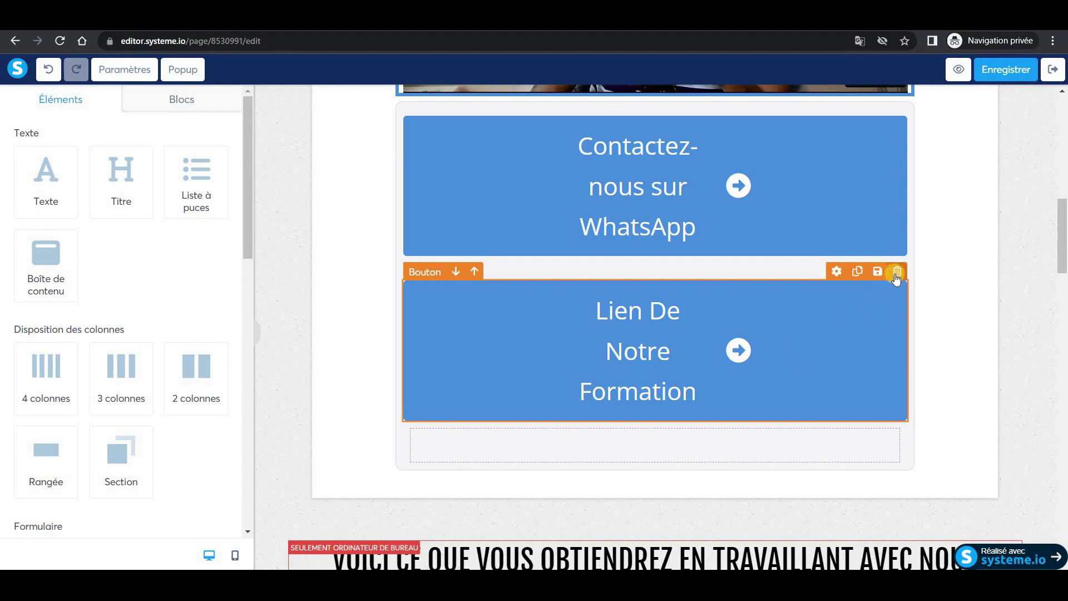
click(590, 122)
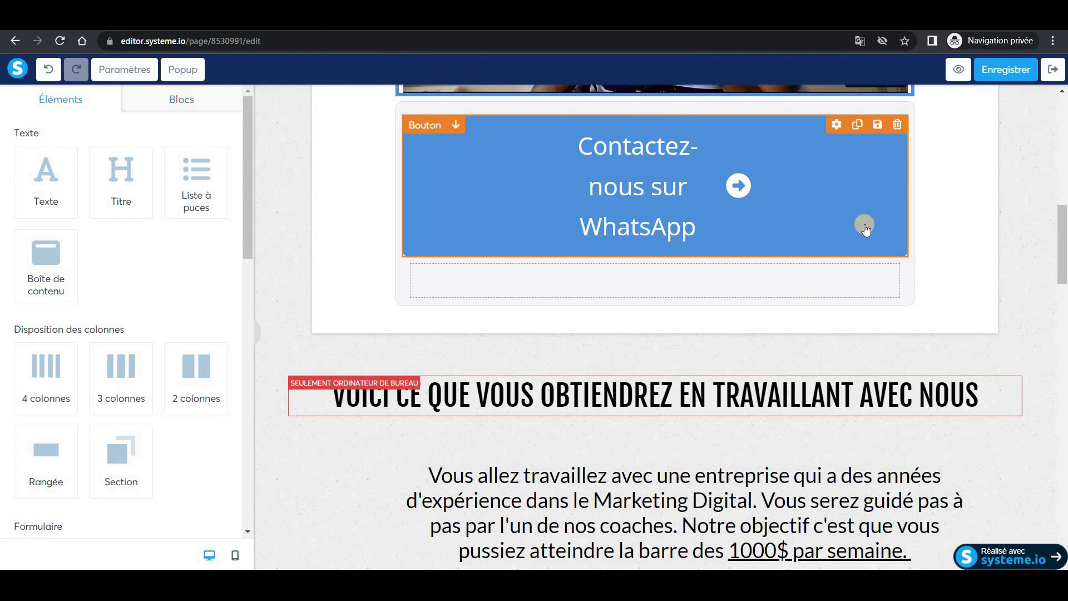
Save the sales page, leaving only the 'Contactez-nous sur WhatsApp' button.
scroll(914, 241, up, 3)
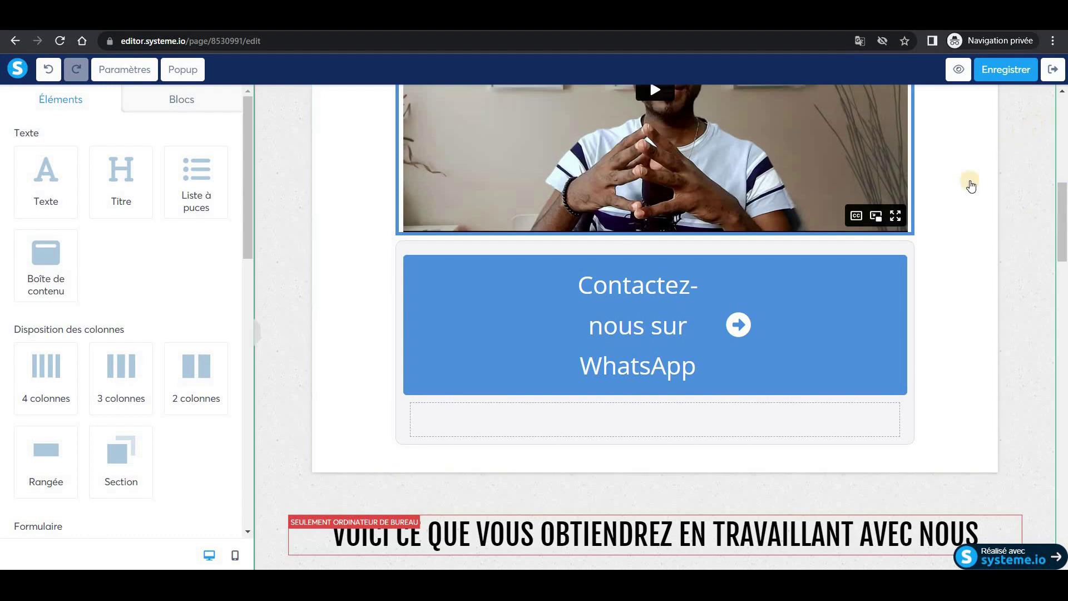
click(1004, 71)
click(1004, 71)
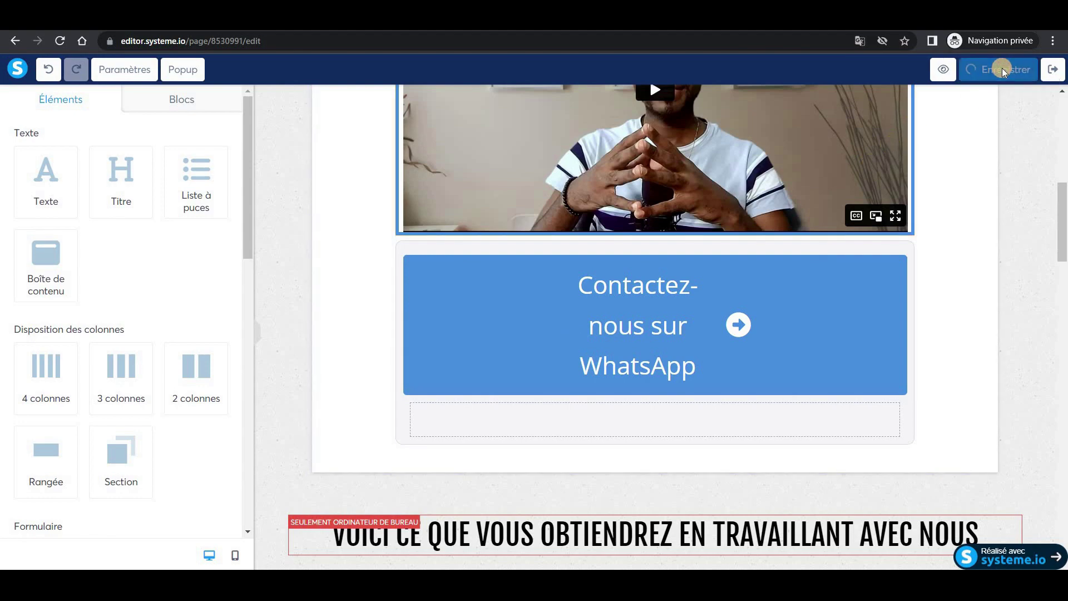